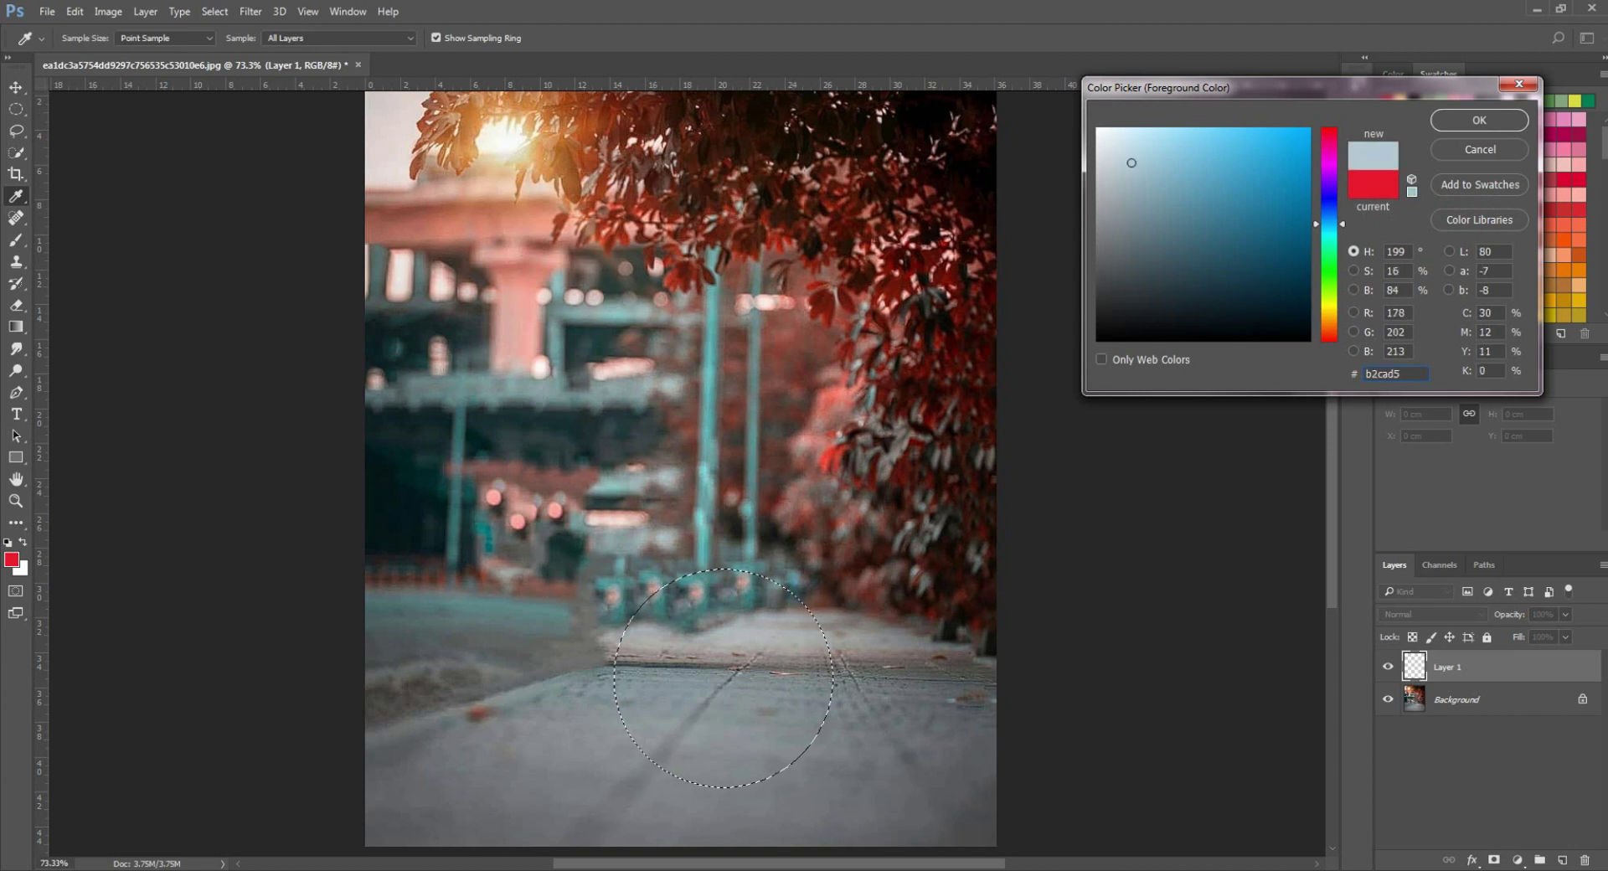
Fill the circular selection on Layer 1 with the chosen light blue-grey foreground colour and deselect it
key(Return)
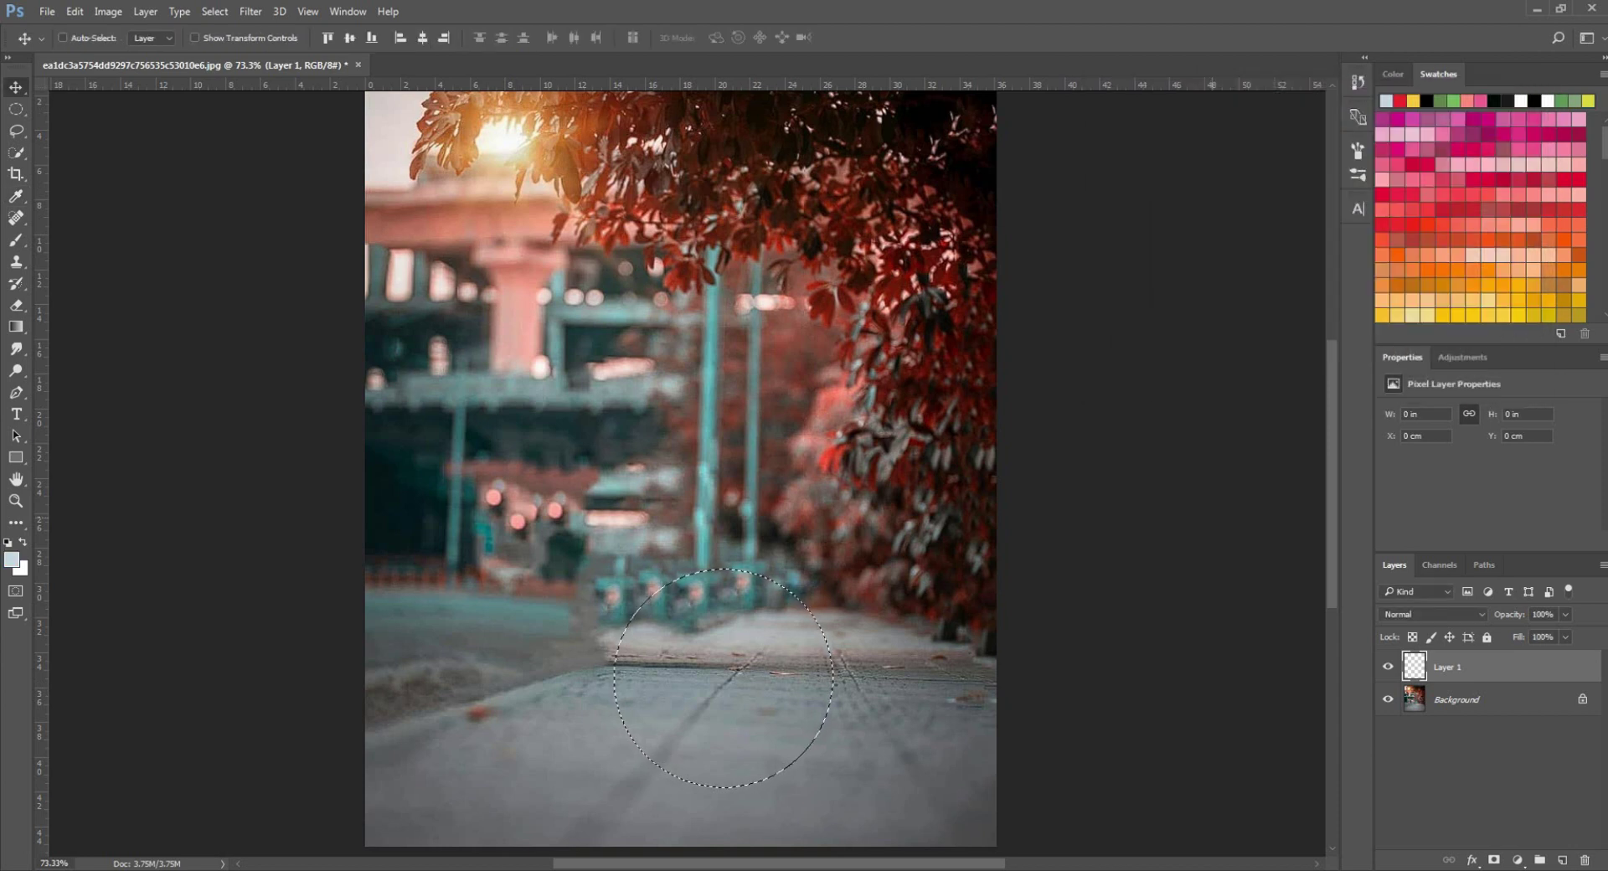
key(alt+BackSpace)
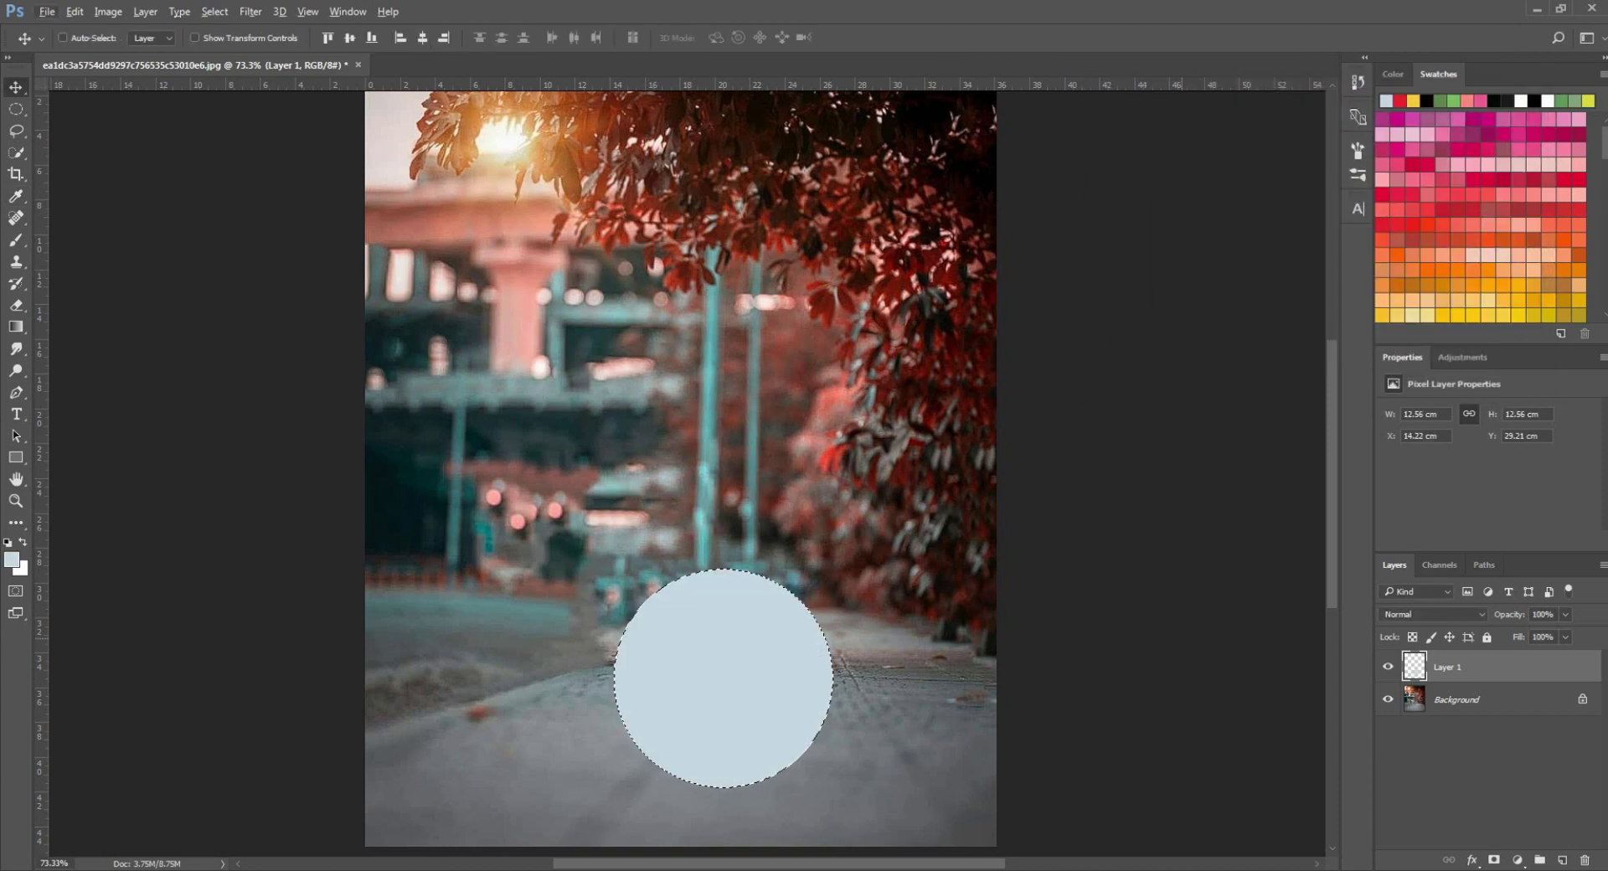
key(ctrl+d)
Add an Inner Shadow effect to the circle on Layer 1 and set its shadow colour to white
click(1472, 860)
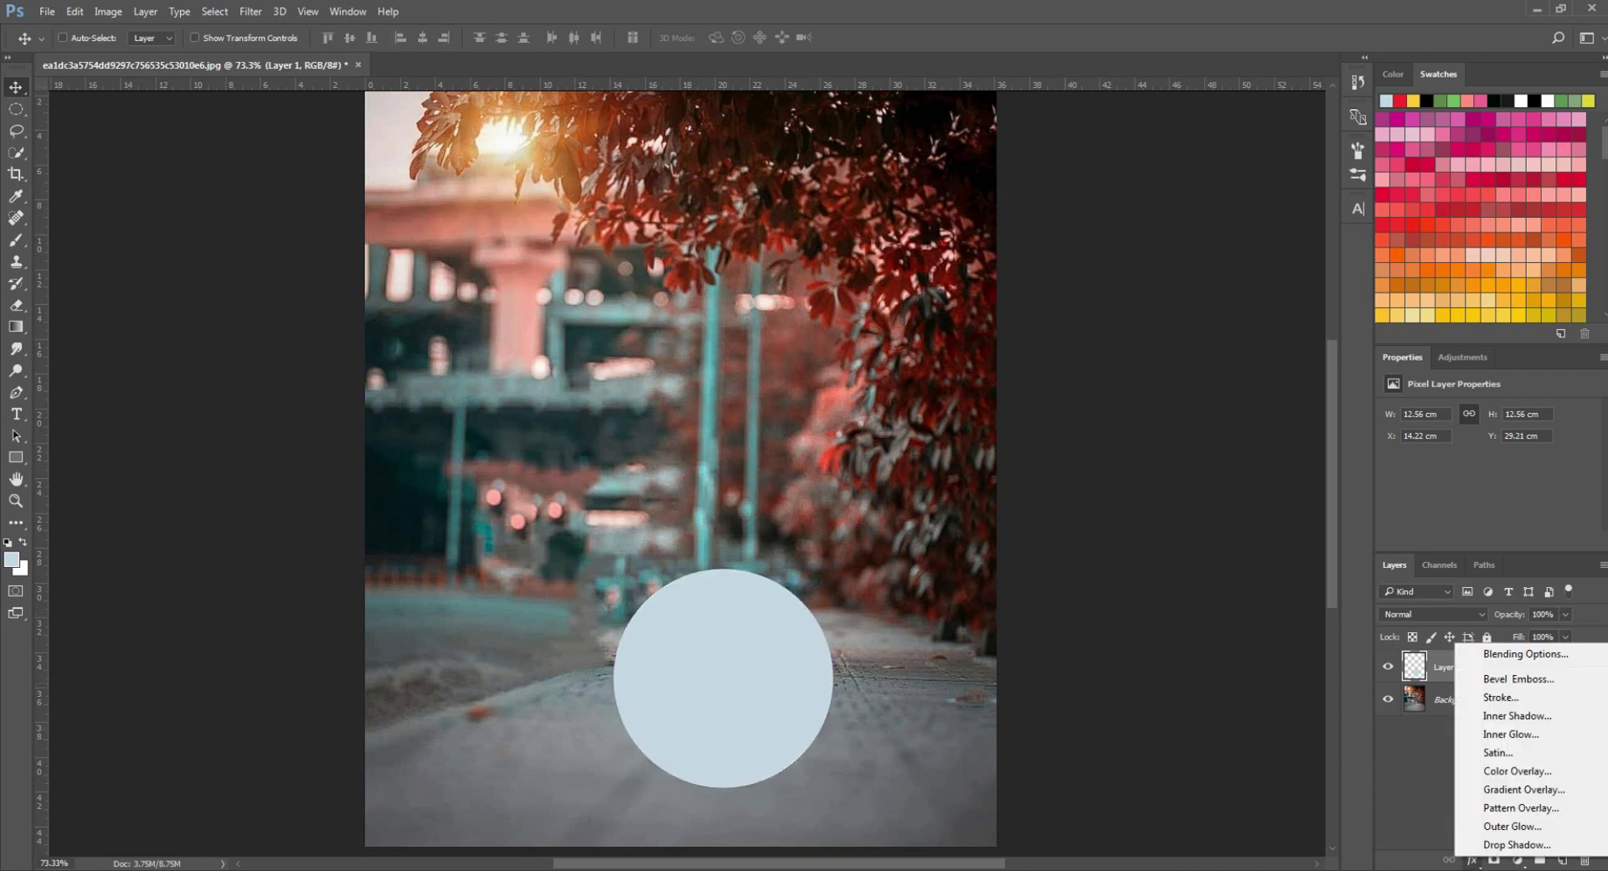
click(1518, 715)
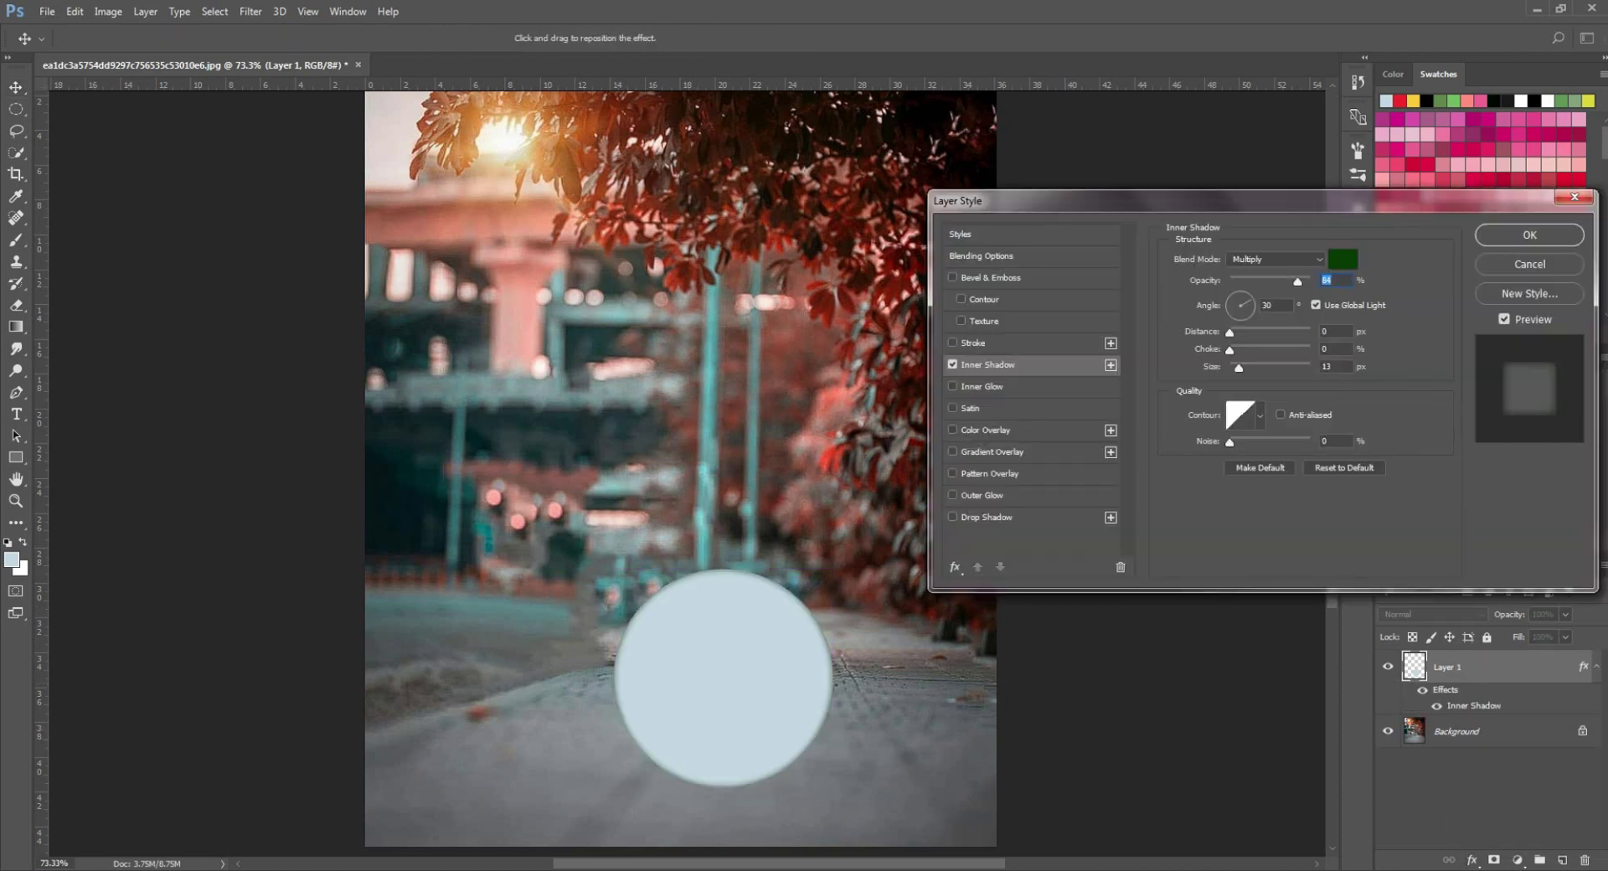
drag(1307, 202, 1353, 194)
click(1388, 253)
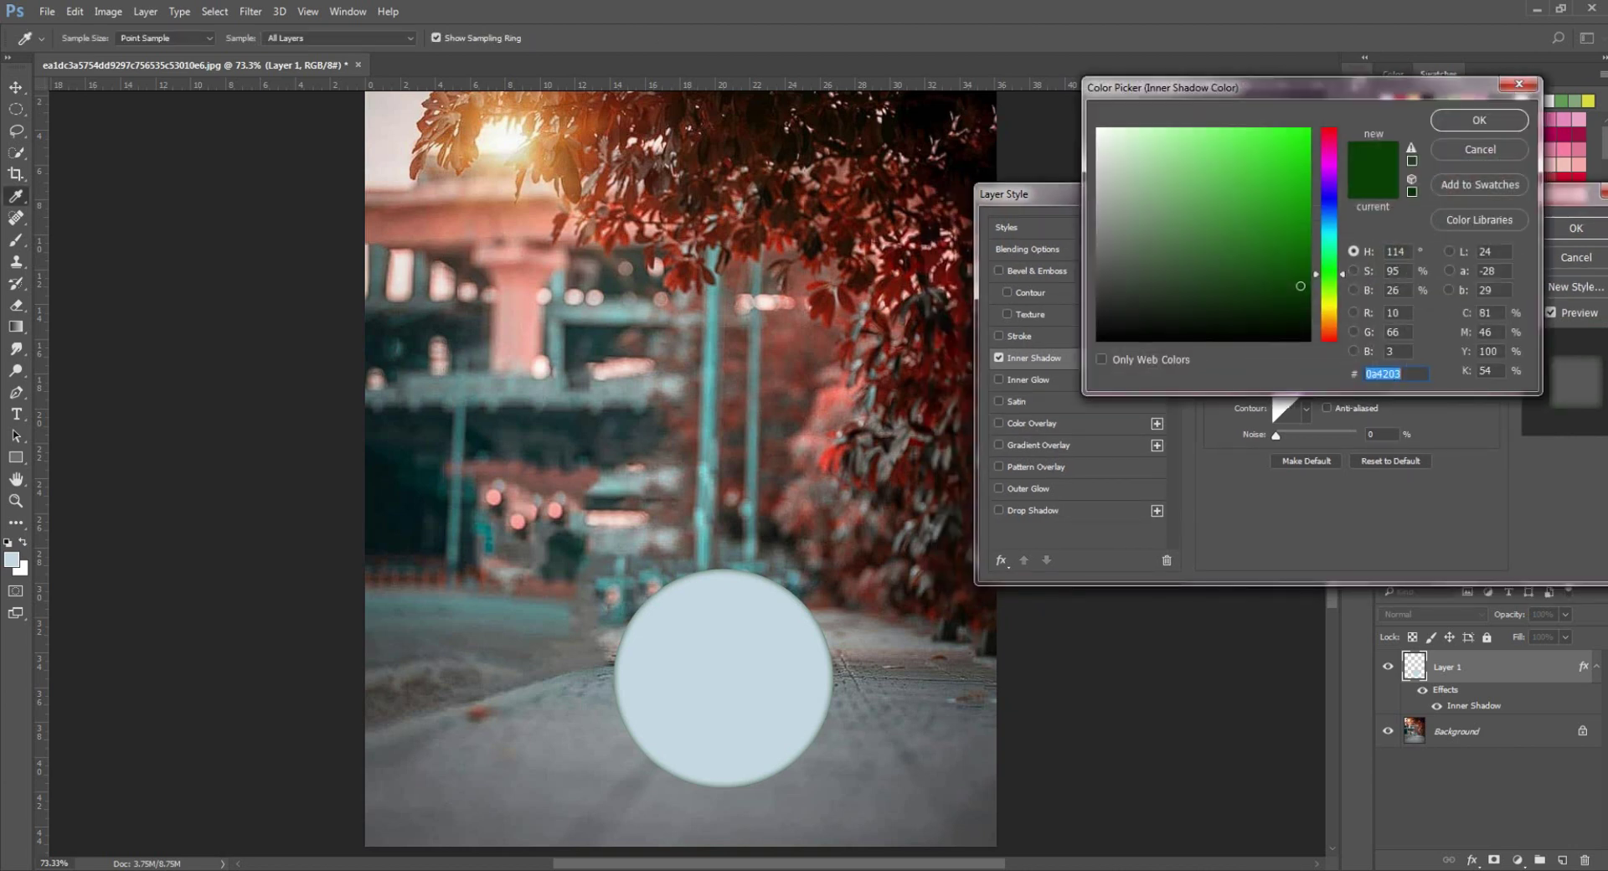
click(1119, 143)
click(1330, 223)
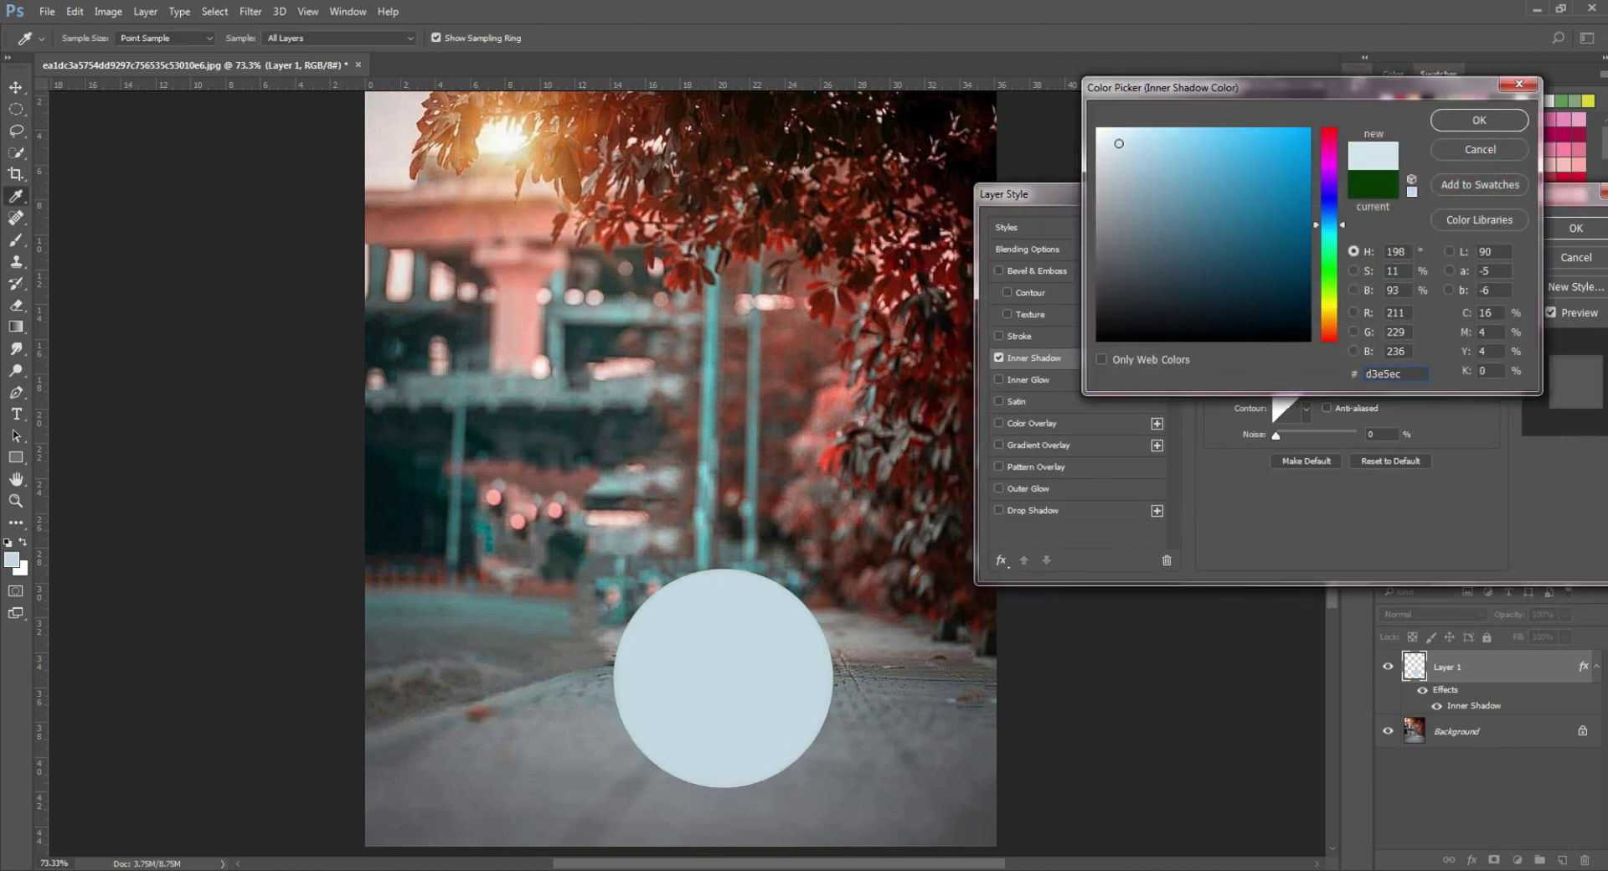
drag(1329, 223, 1329, 229)
click(1097, 129)
click(1479, 120)
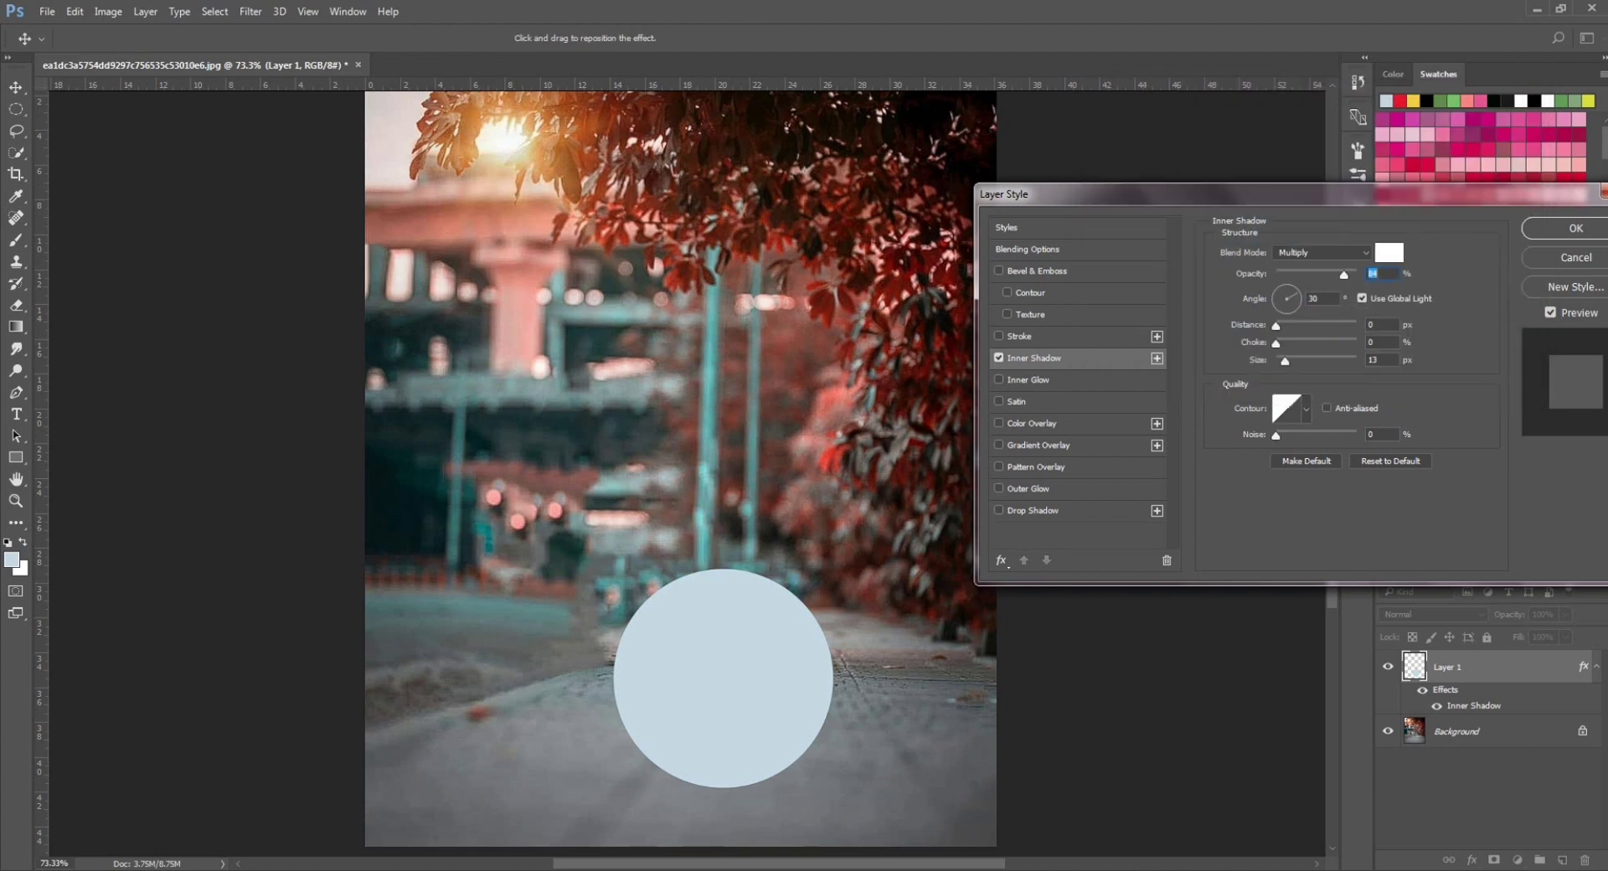
Set the inner shadow to Linear Dodge (Add) with 40% opacity, a -54° angle and 38 px size, and apply the style
click(1322, 252)
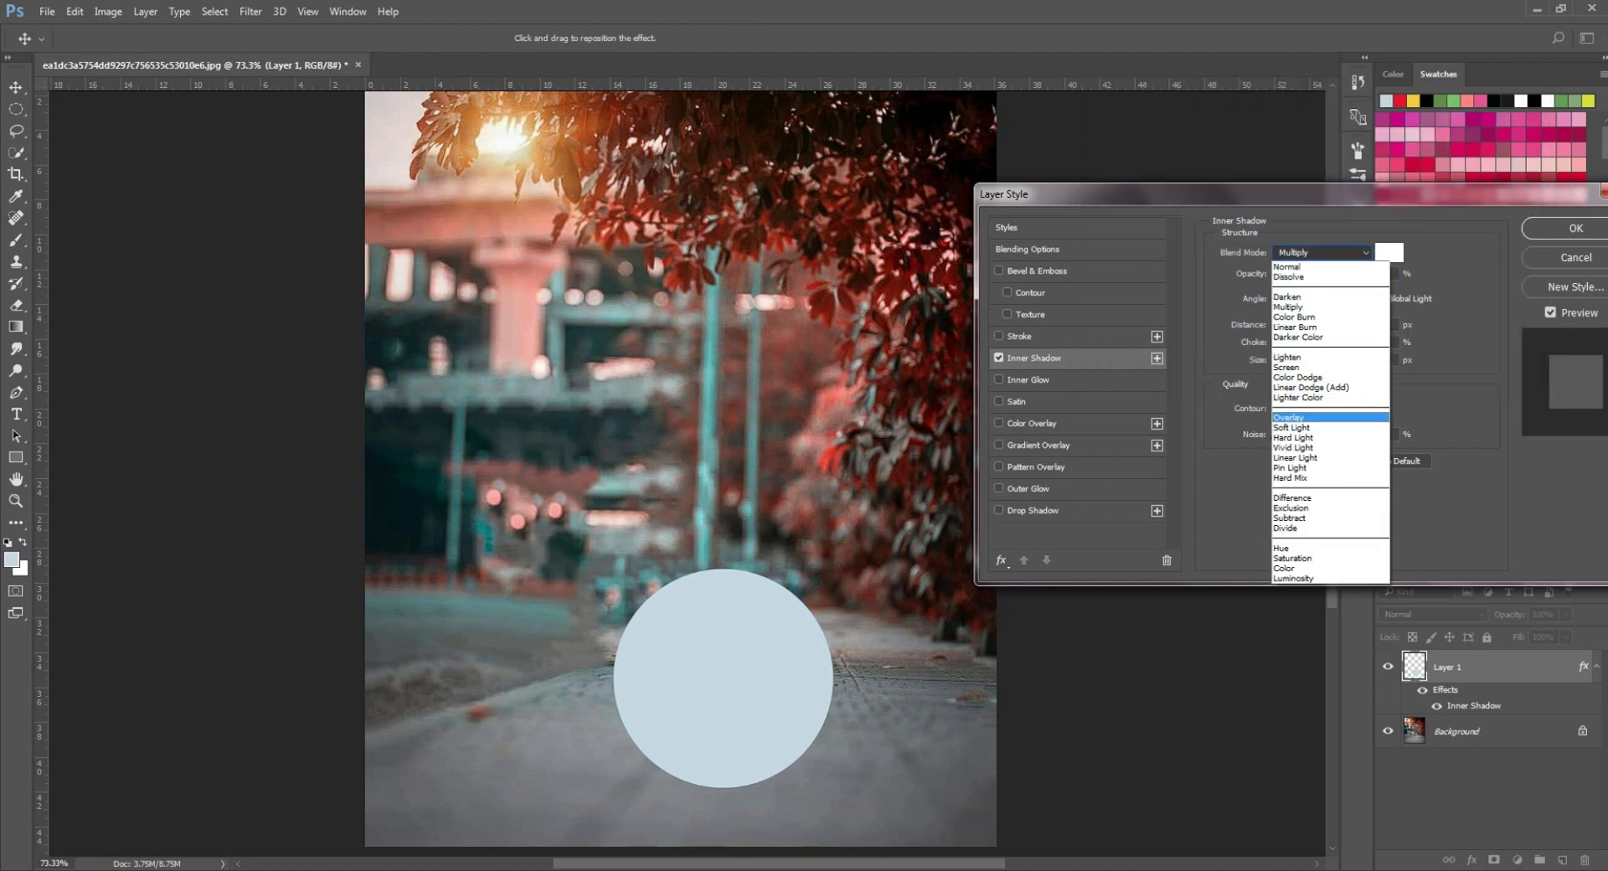
click(1311, 387)
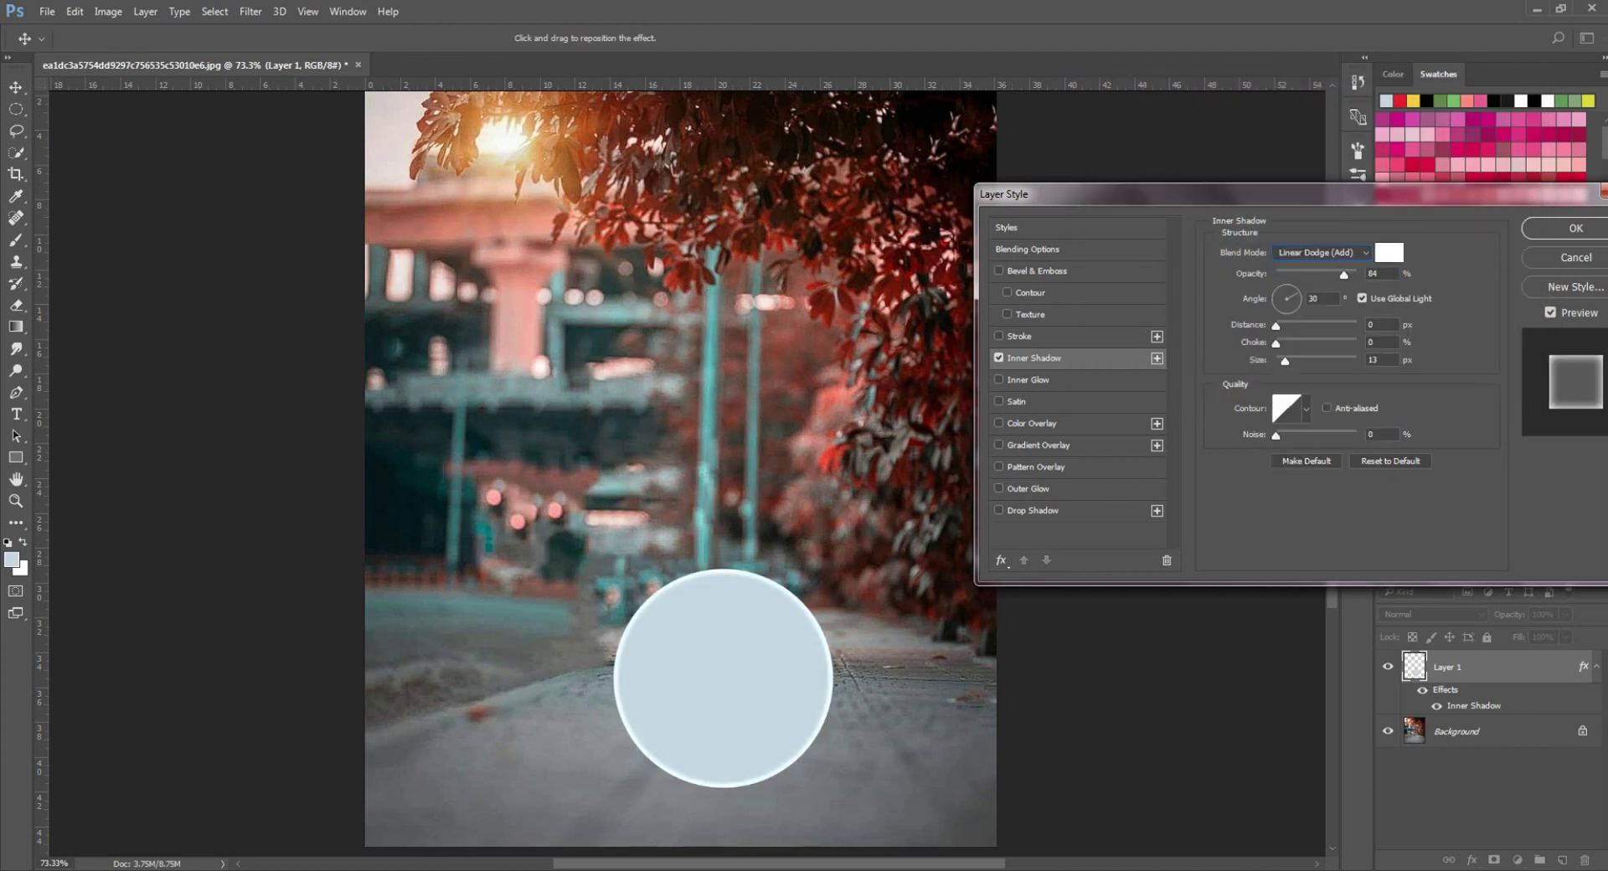
drag(1343, 275, 1300, 361)
click(1298, 301)
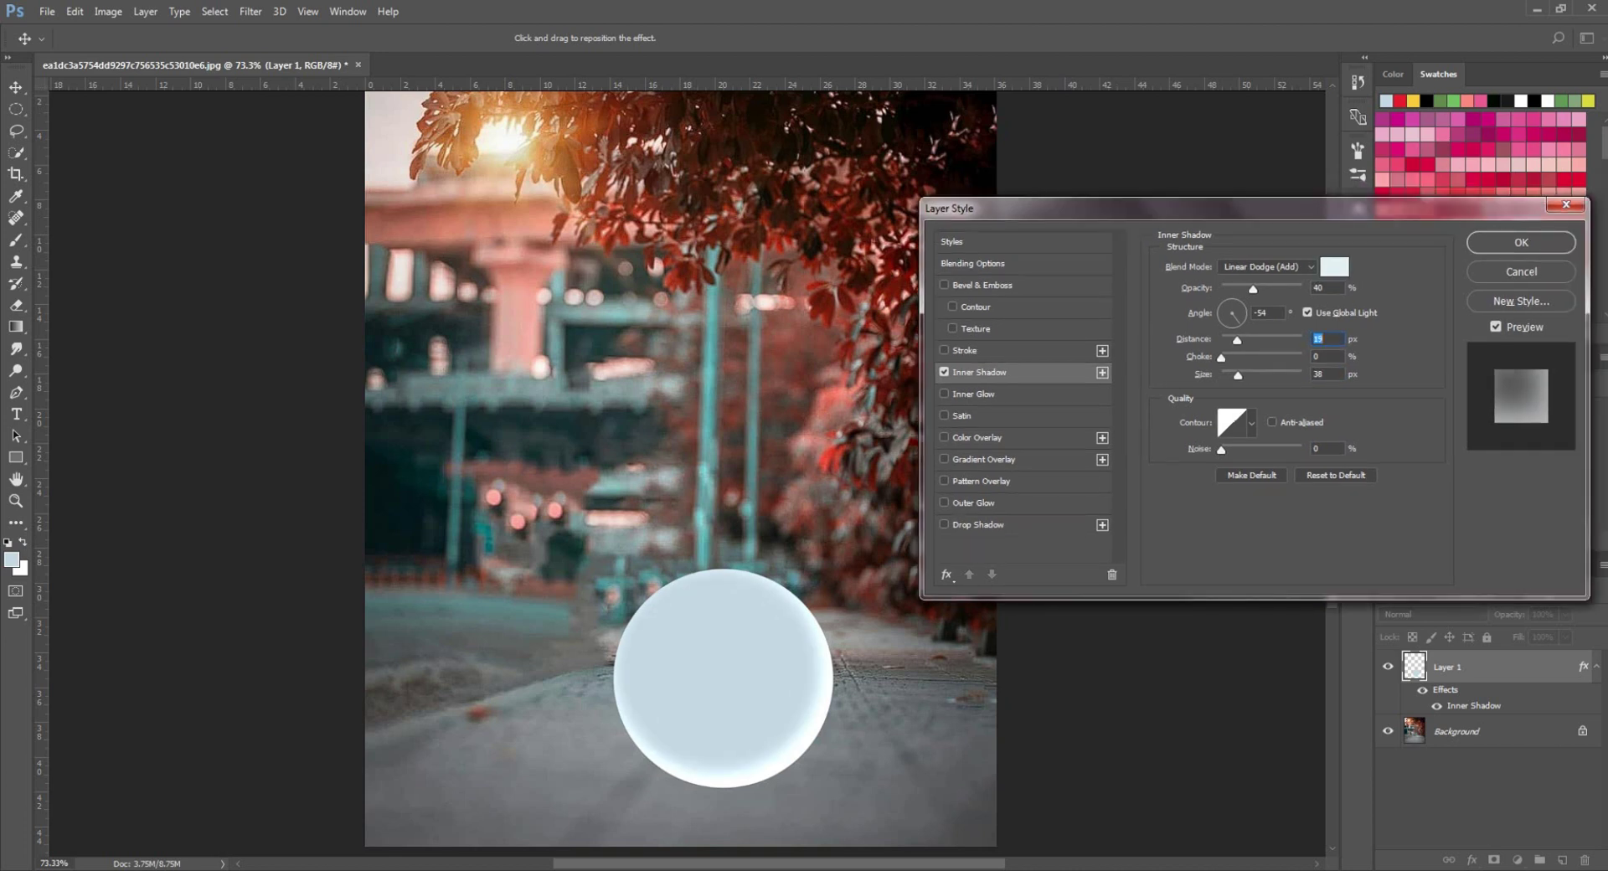
click(1322, 287)
click(1521, 243)
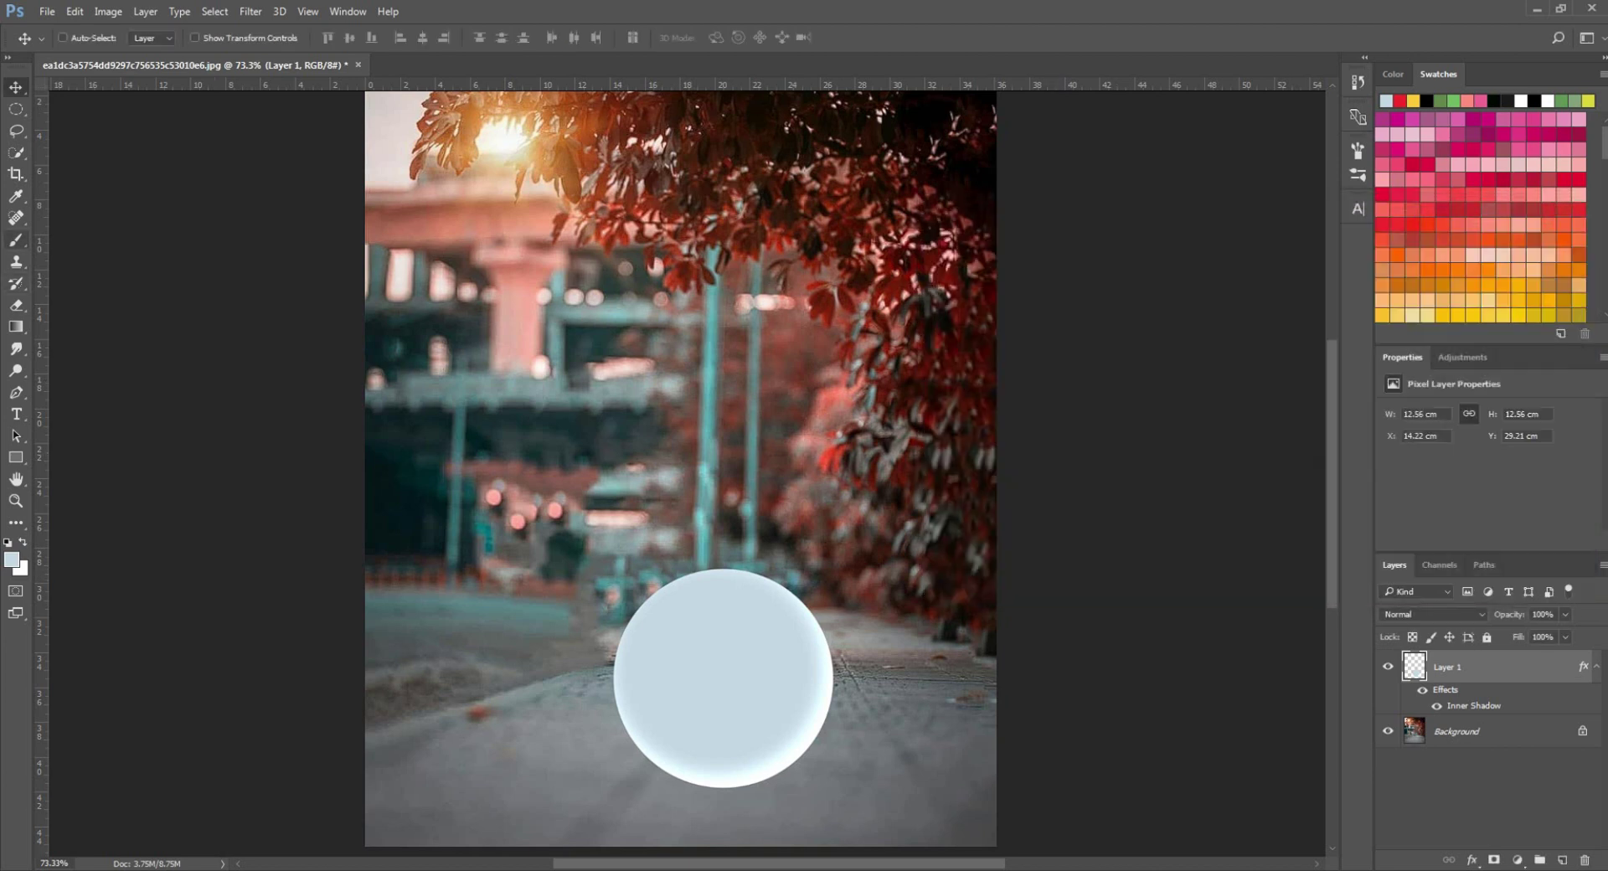
Choose the Gradient tool in linear mode with the Black, White preset
click(16, 326)
click(157, 38)
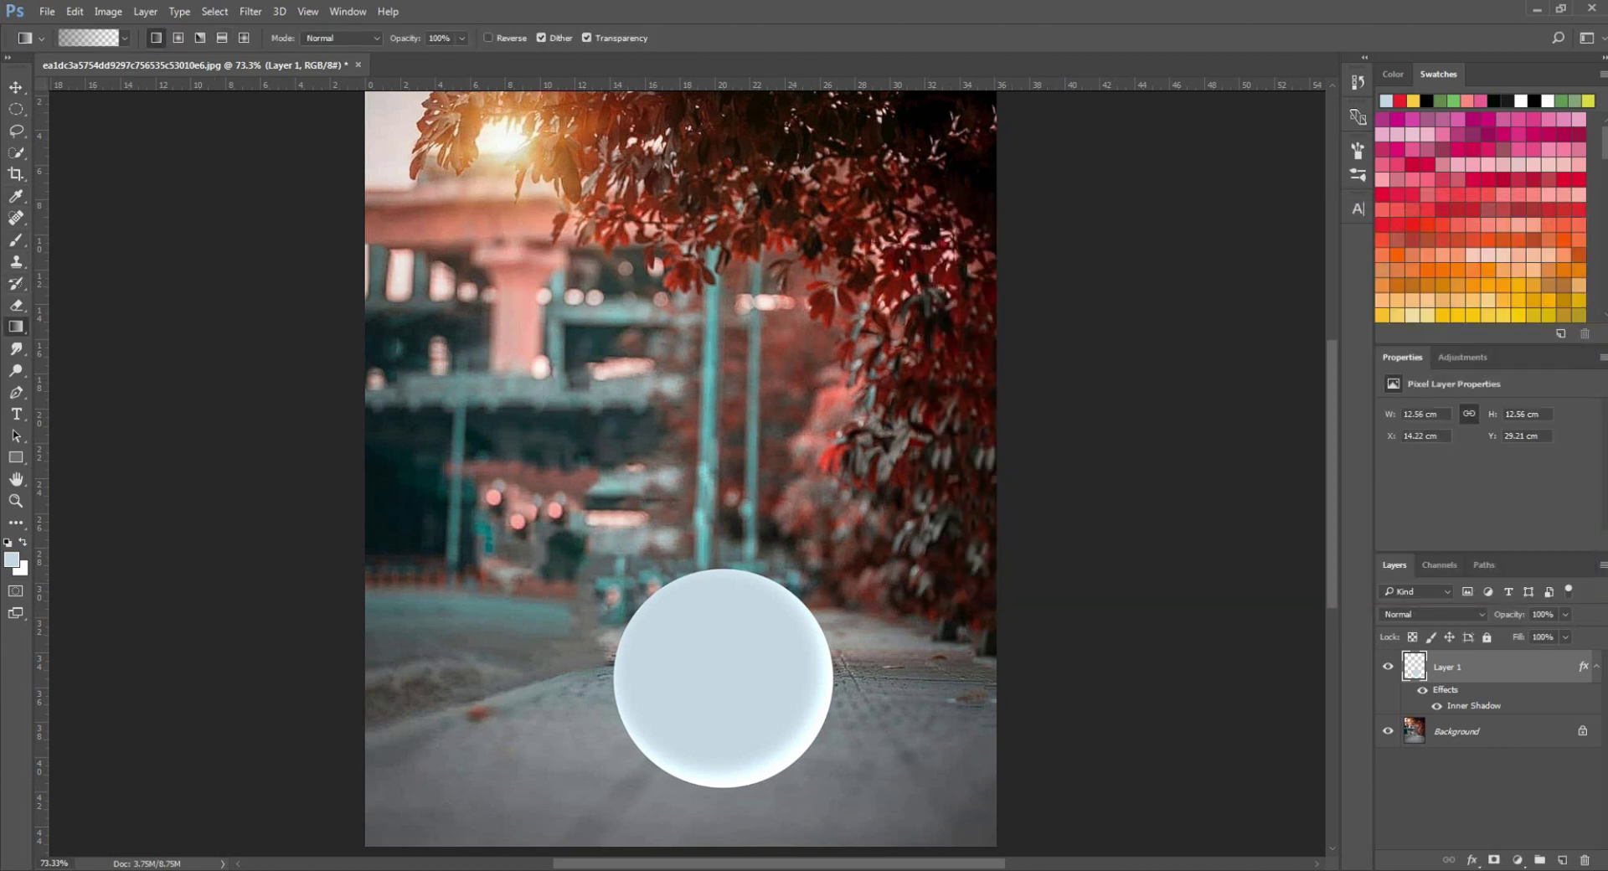
click(125, 39)
click(90, 71)
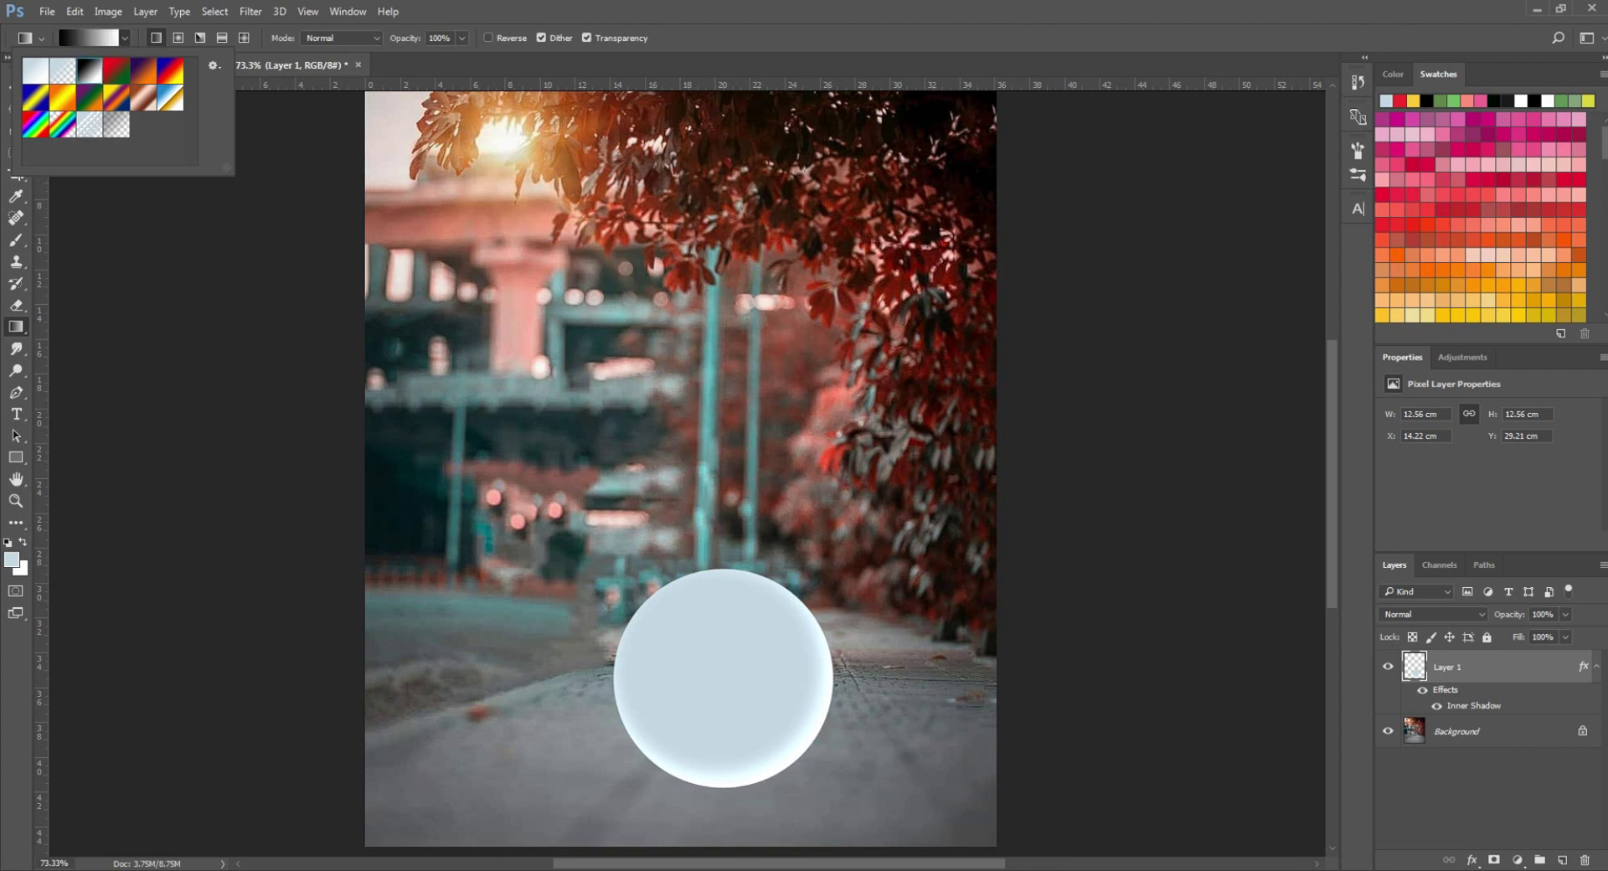
Change the gradient's black starting stop to the dark slate blue 576672
click(90, 39)
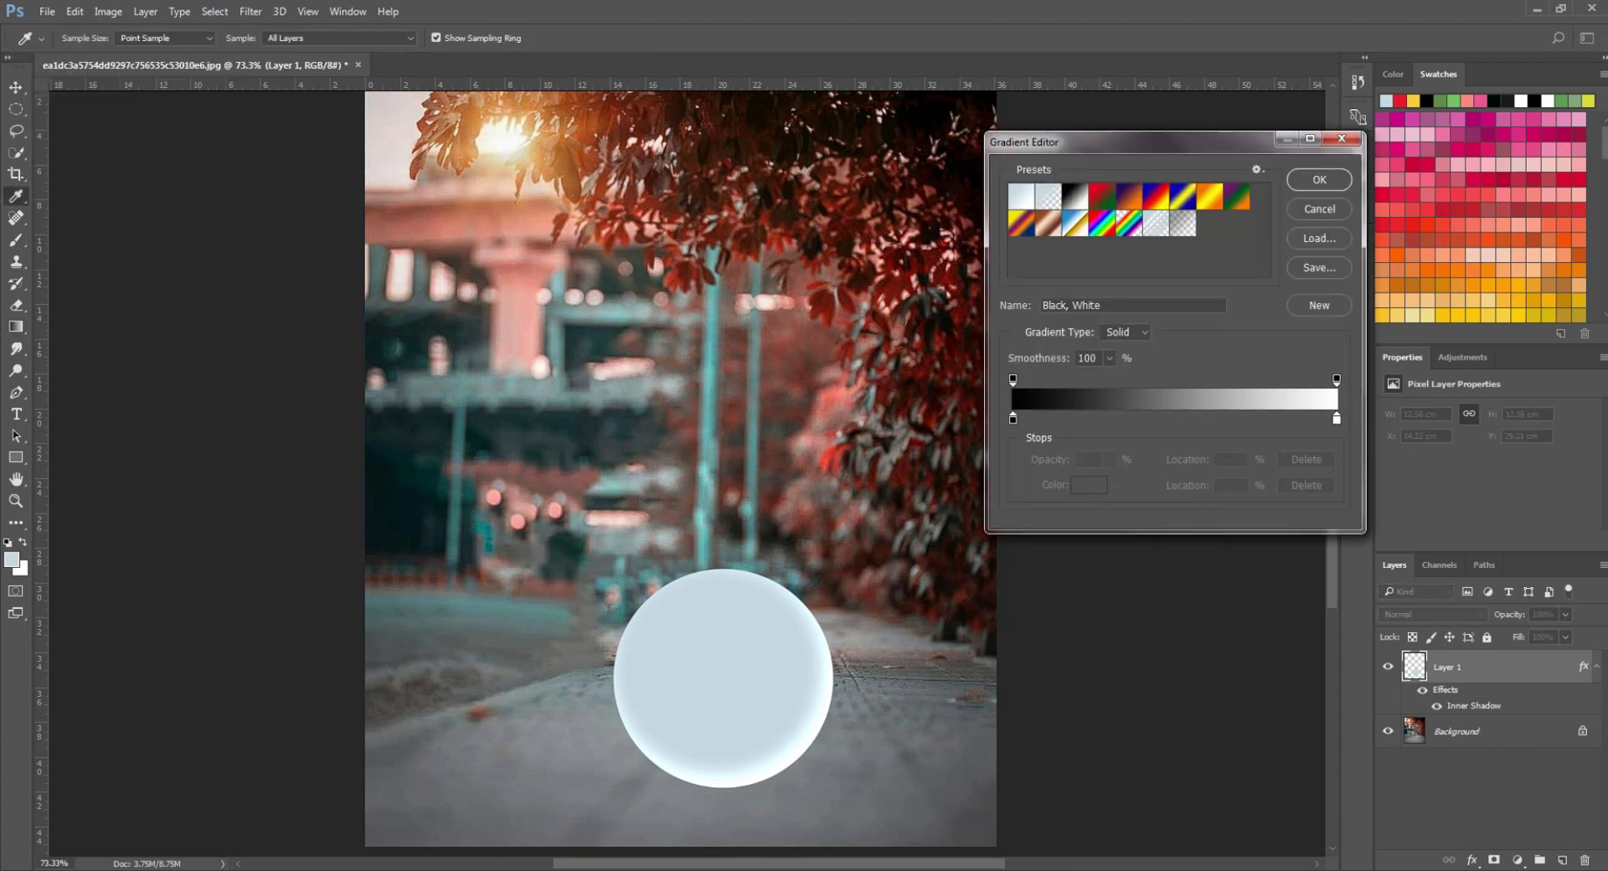
double_click(1012, 420)
click(1139, 171)
click(1329, 219)
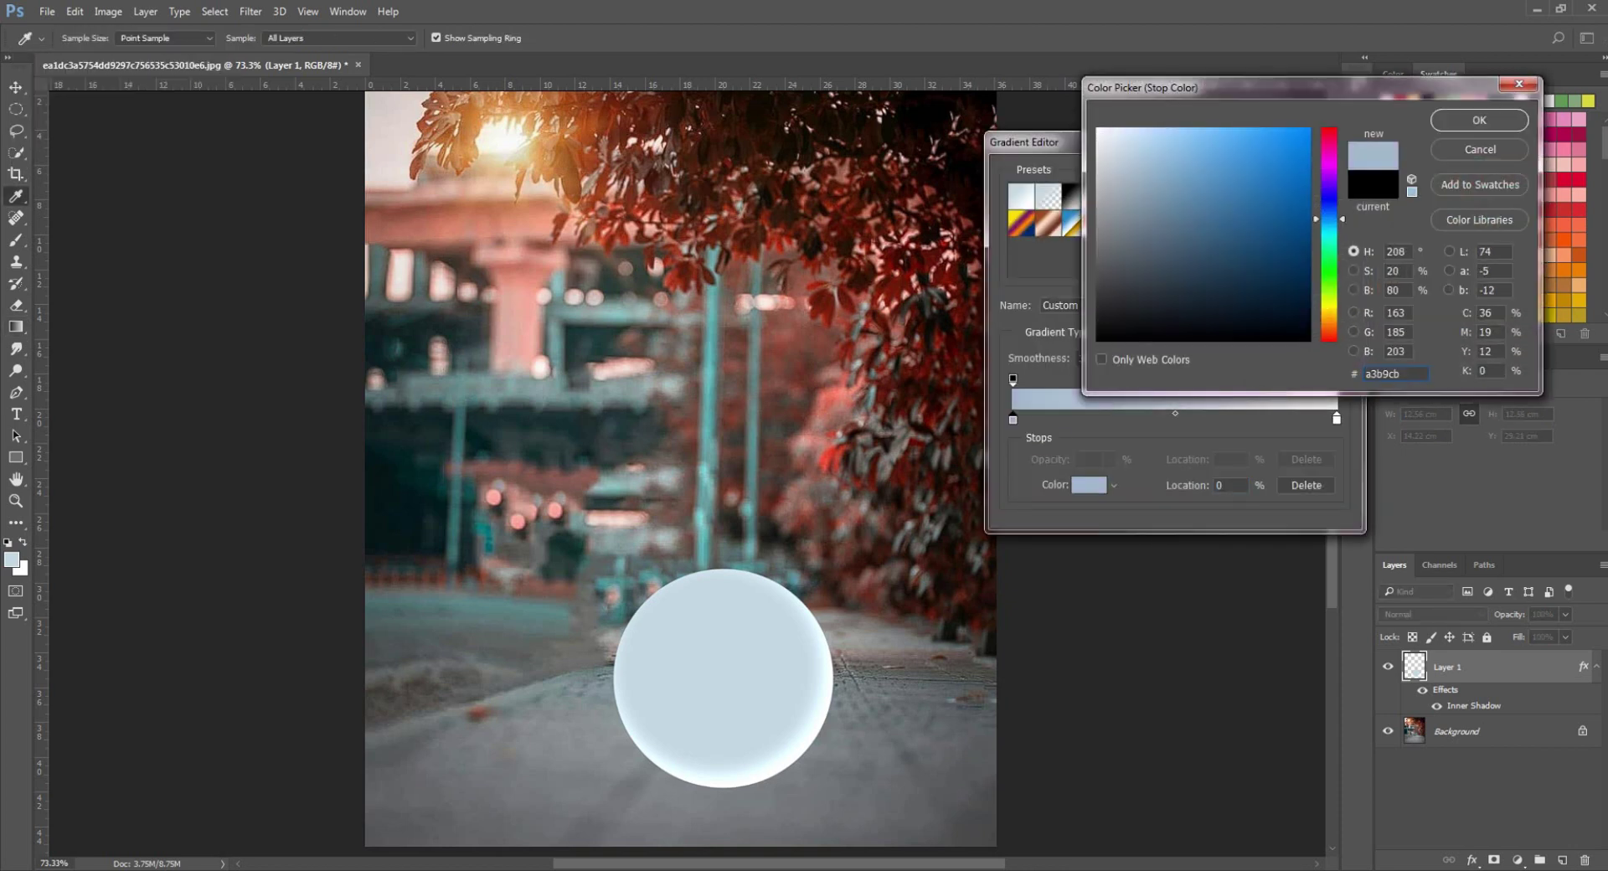
click(1138, 170)
mouse_move(1138, 171)
mouse_down()
mouse_move(1160, 228)
mouse_move(1146, 225)
mouse_move(1147, 246)
mouse_up()
click(1479, 121)
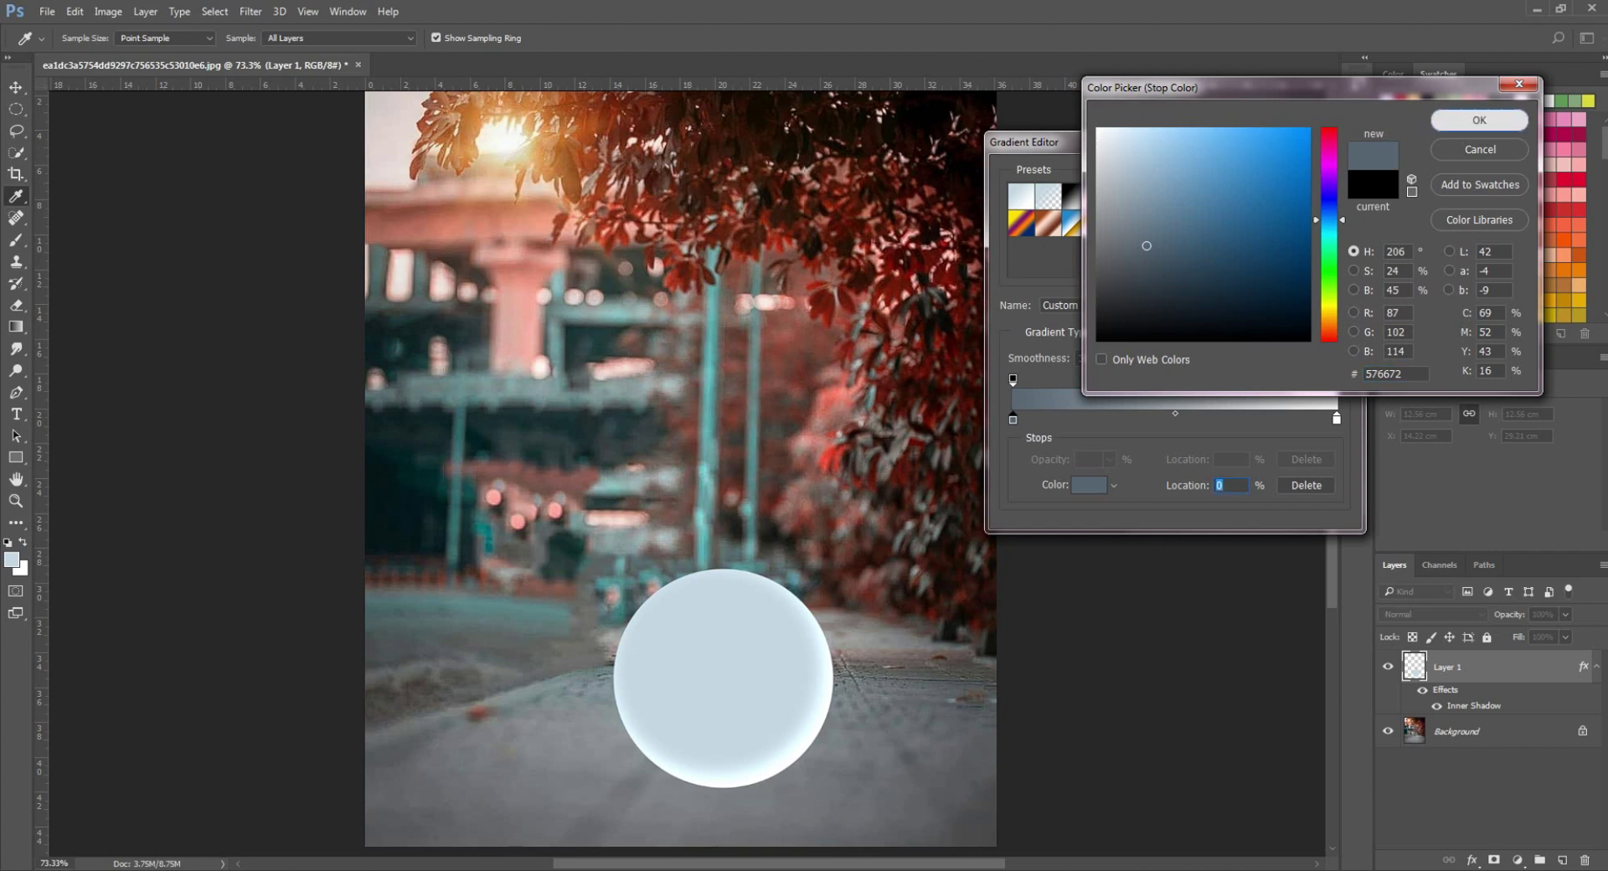
Change the gradient's white end stop to a light blue-grey and accept the custom gradient
double_click(1337, 420)
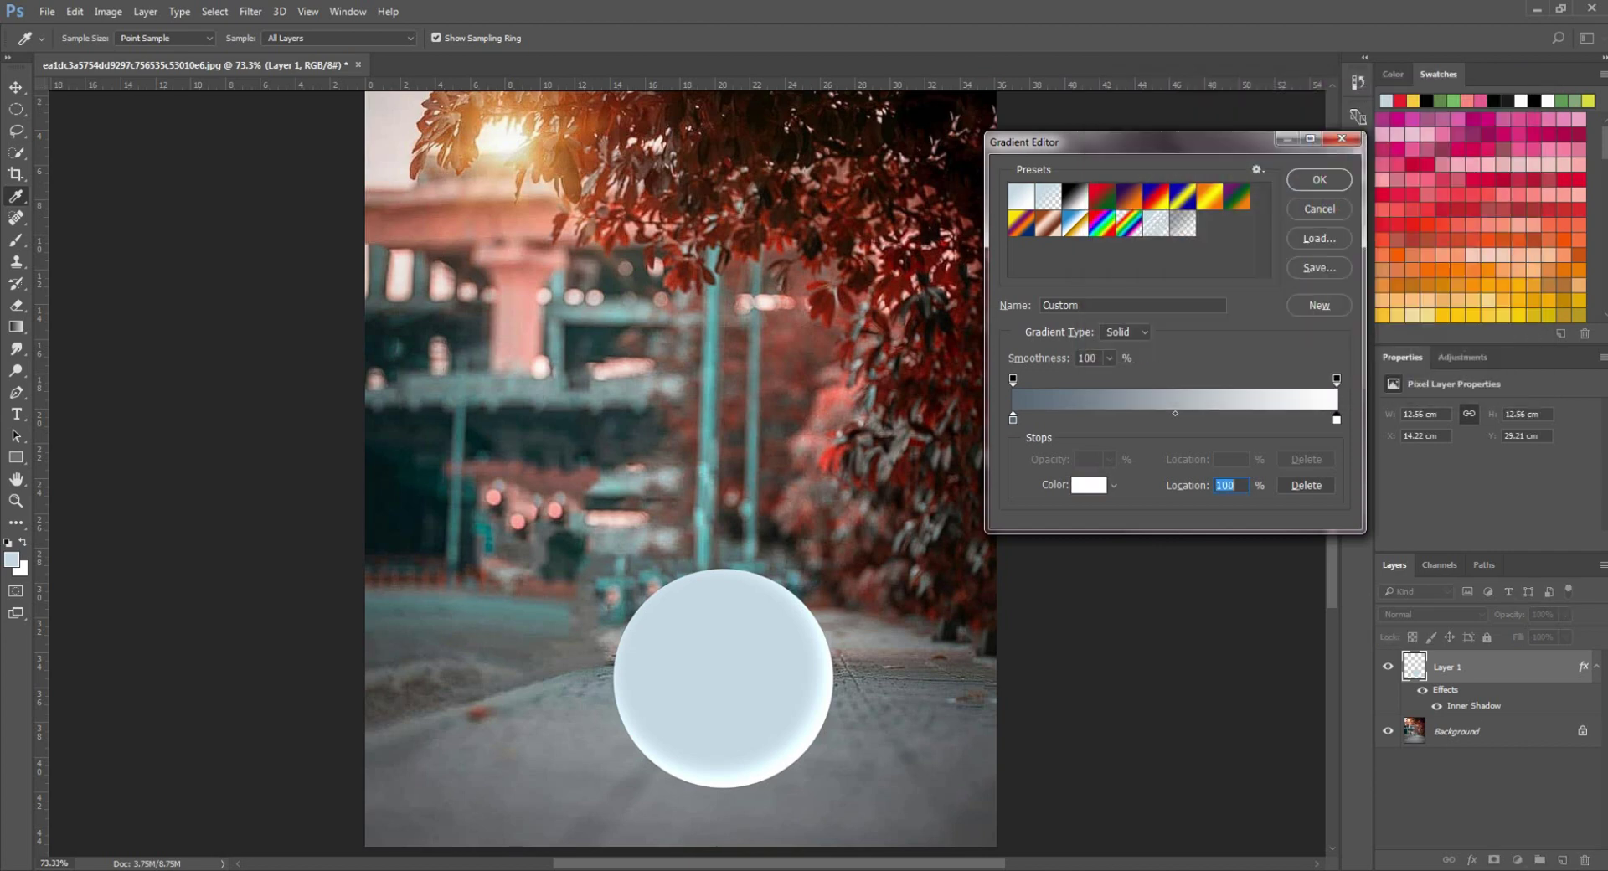
click(1330, 230)
mouse_move(1155, 218)
mouse_down()
mouse_move(1111, 158)
mouse_move(1127, 162)
mouse_up()
click(1329, 225)
click(1480, 120)
click(1319, 180)
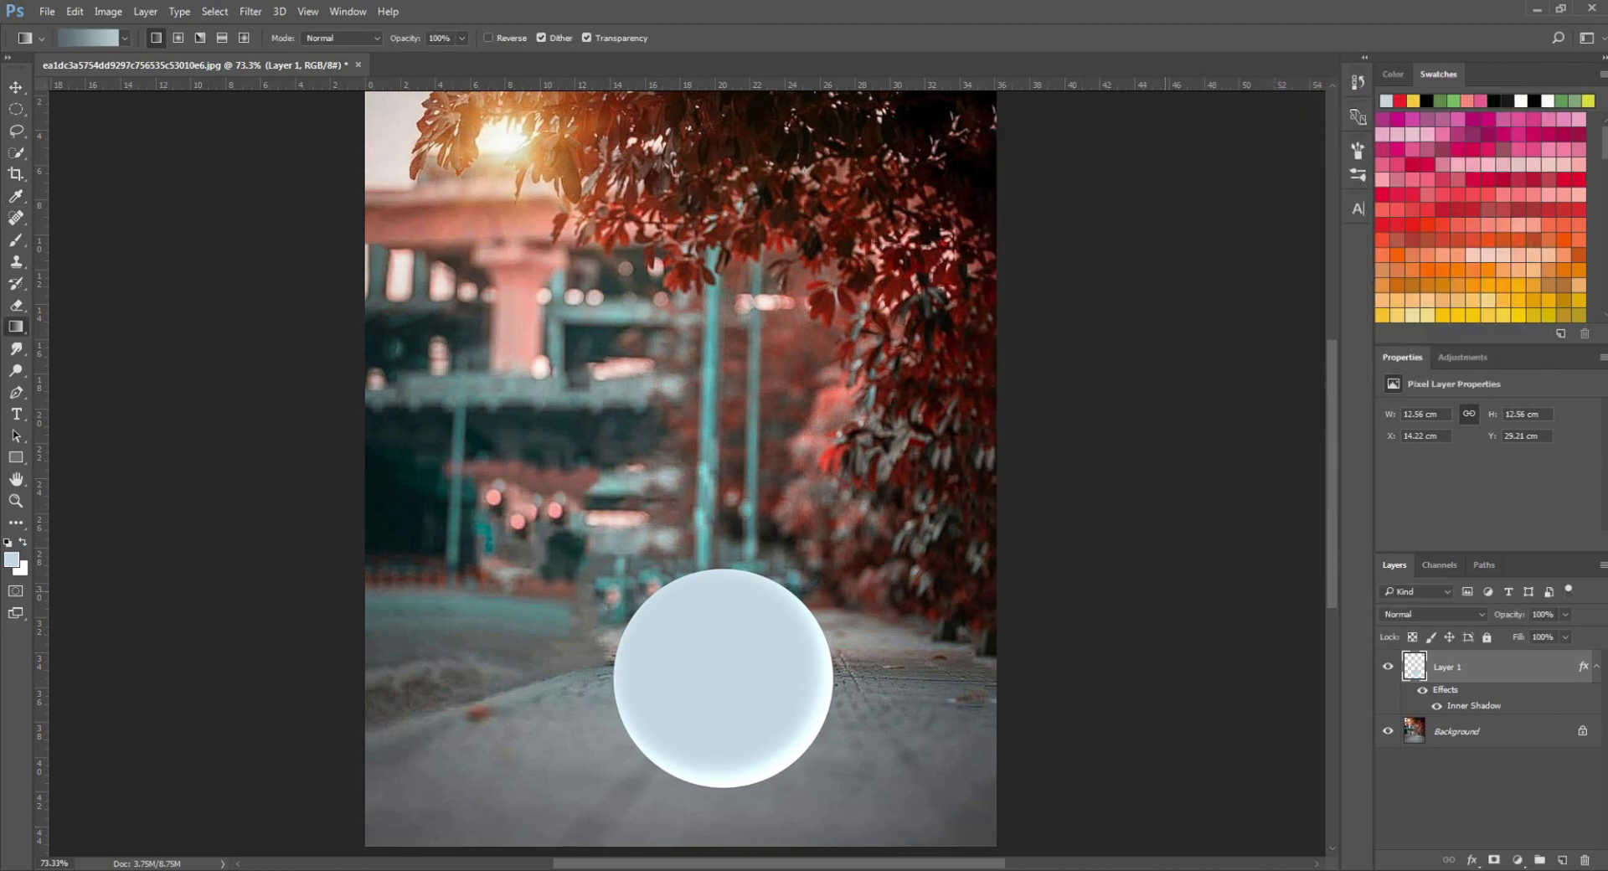
Create Layer 2 above the circle, load the circle's outline as a selection and clip Layer 2 to Layer 1
drag(726, 644, 733, 675)
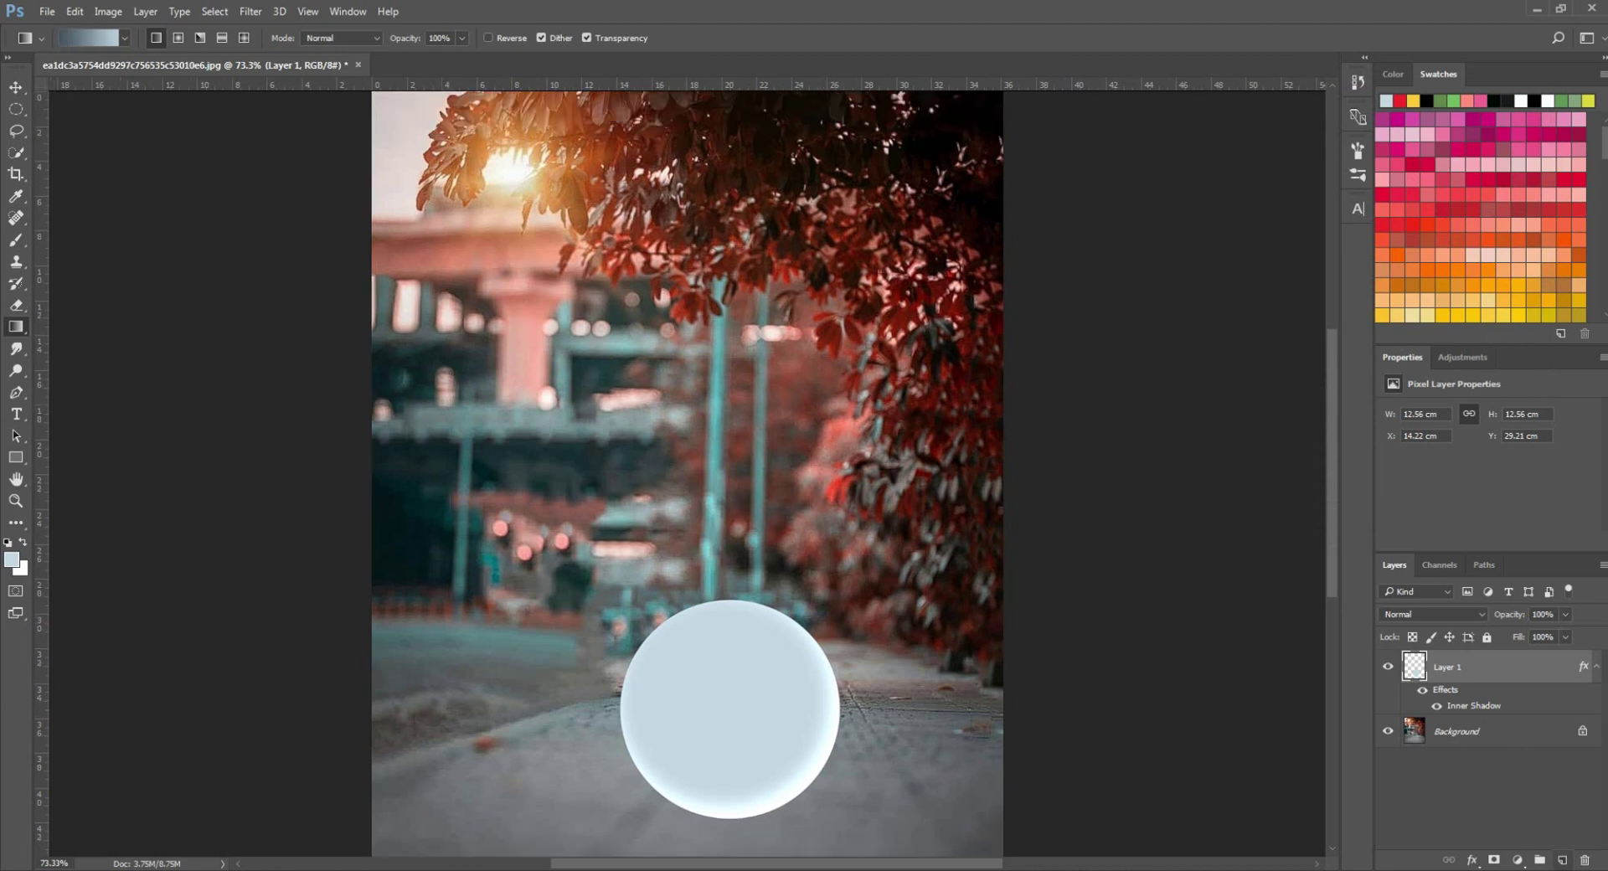
click(1562, 860)
click(1462, 699)
ctrl+click(1415, 699)
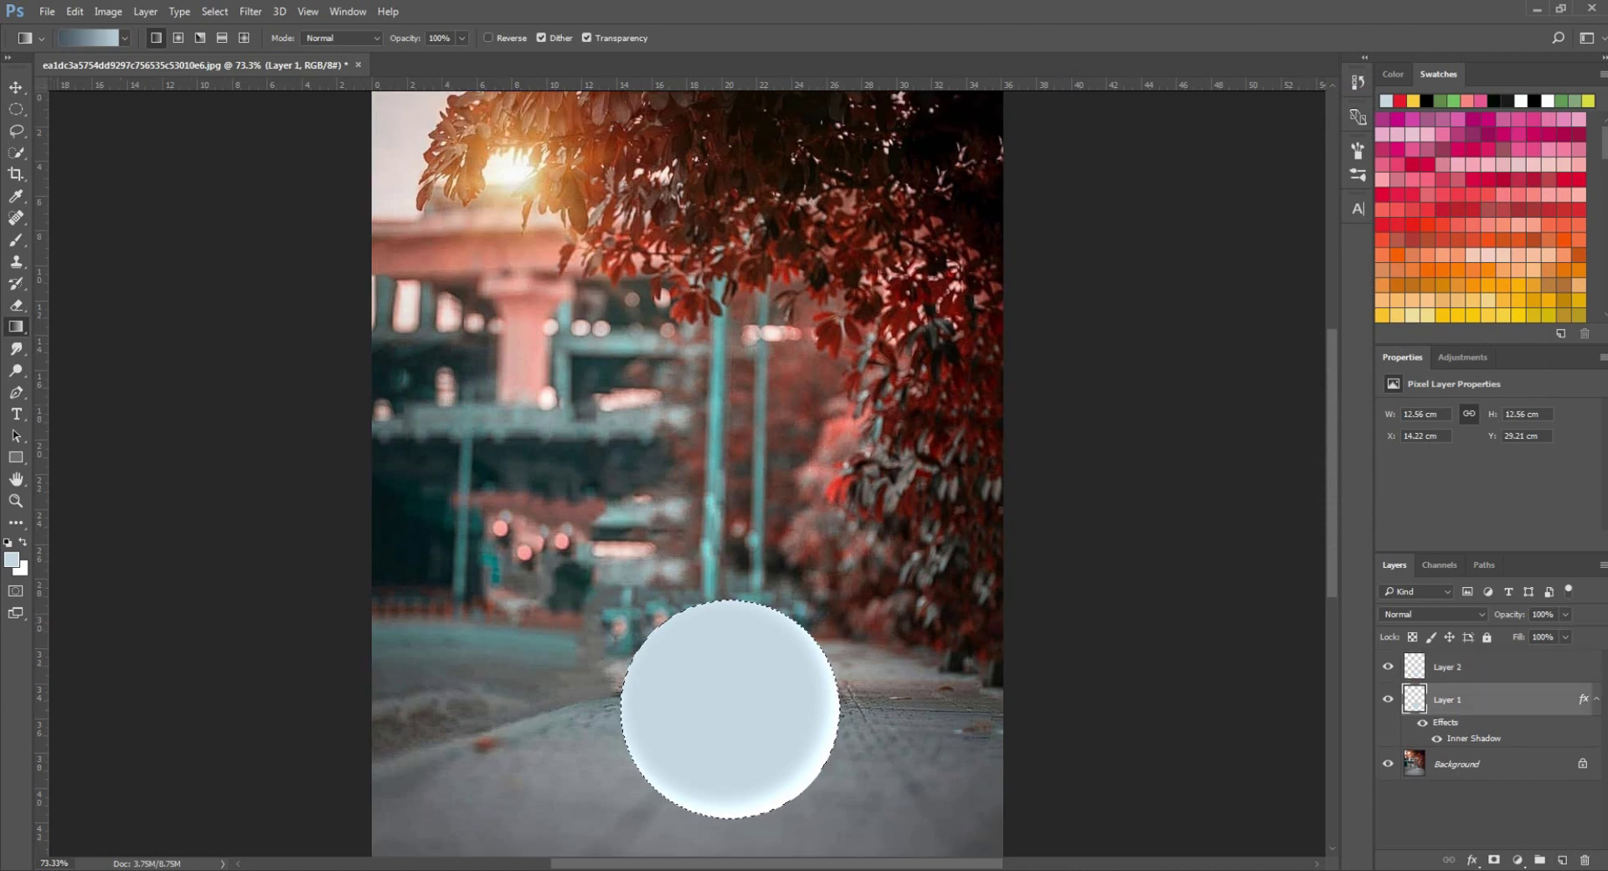
click(1461, 668)
key(ctrl+alt+g)
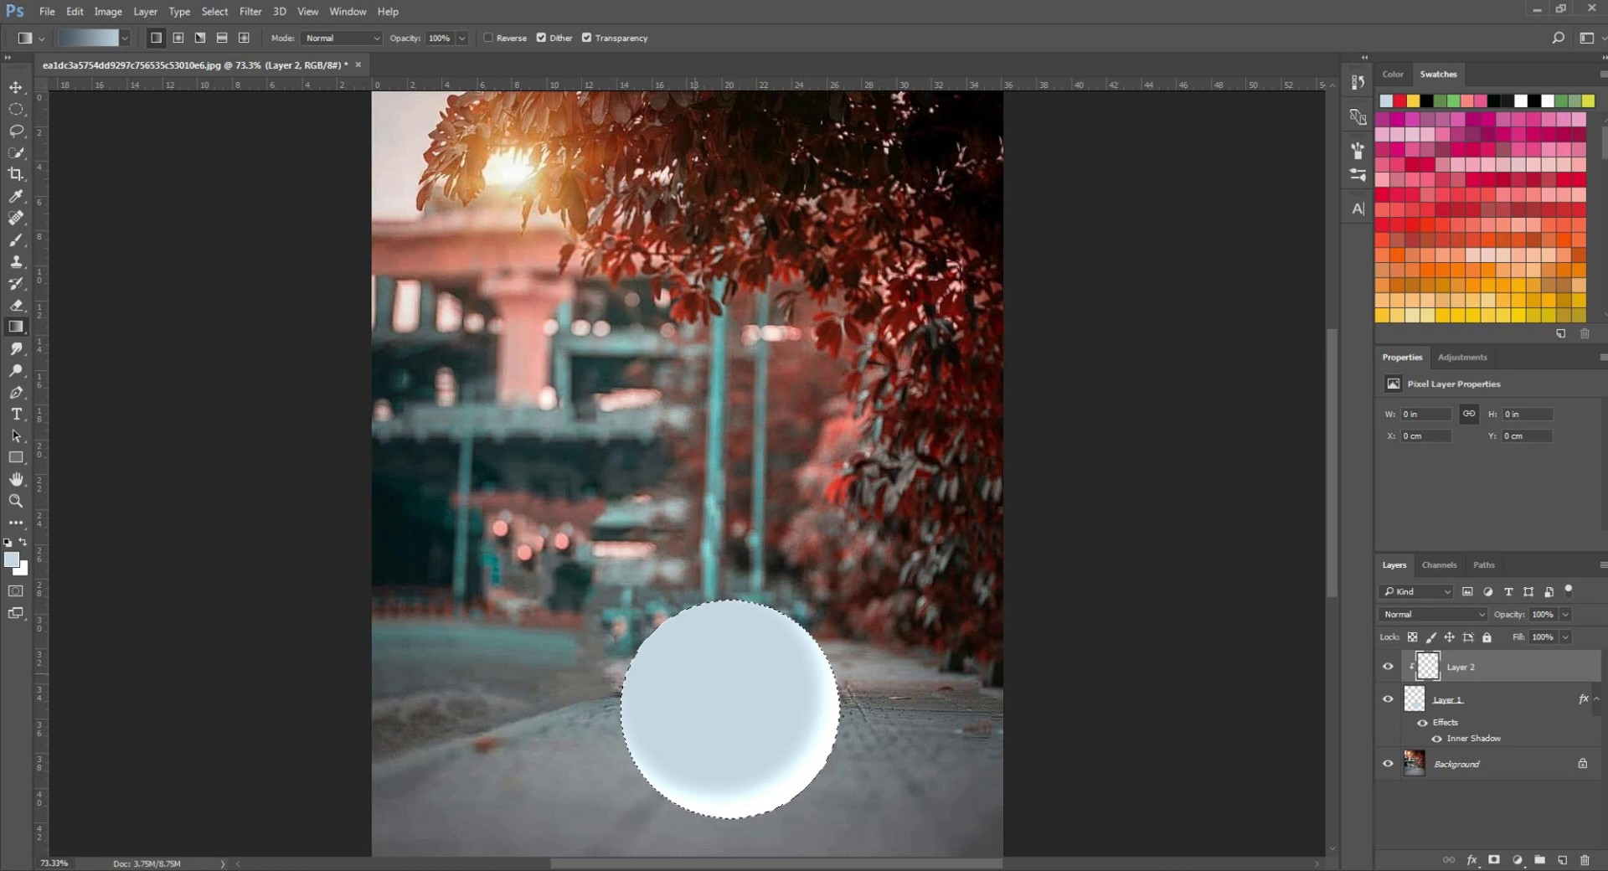
Fill the selected circle on Layer 2 with the gradient running diagonally from its dark upper left to its light lower right
drag(693, 672, 745, 753)
key(ctrl+z)
drag(670, 630, 745, 764)
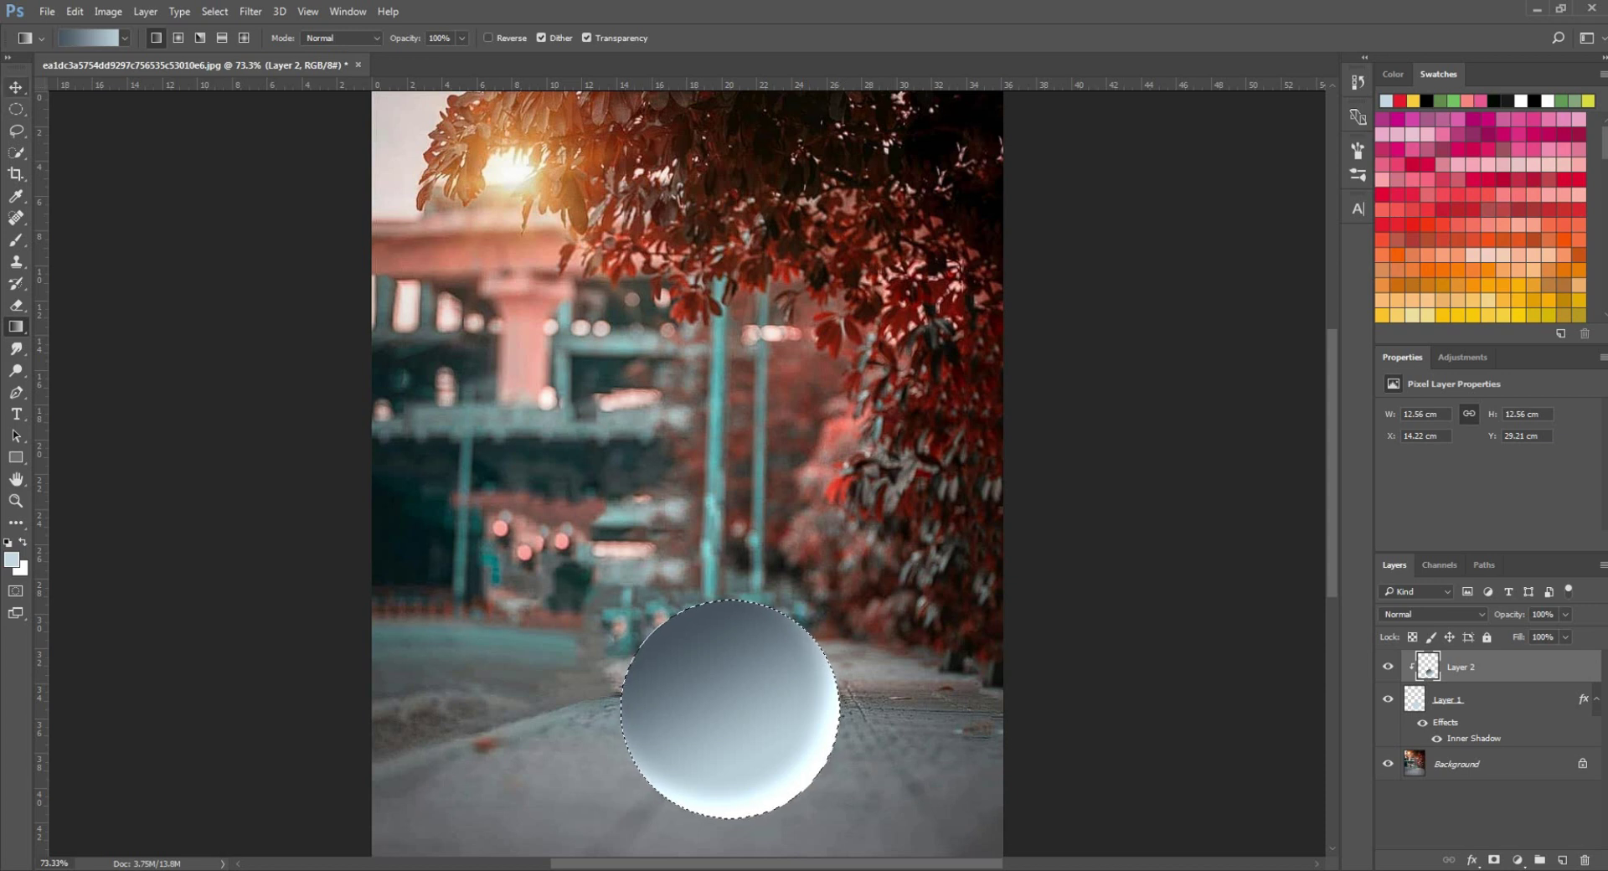
Deselect the circle, add a layer mask to Layer 2 and ready the Brush with black as foreground colour
click(16, 87)
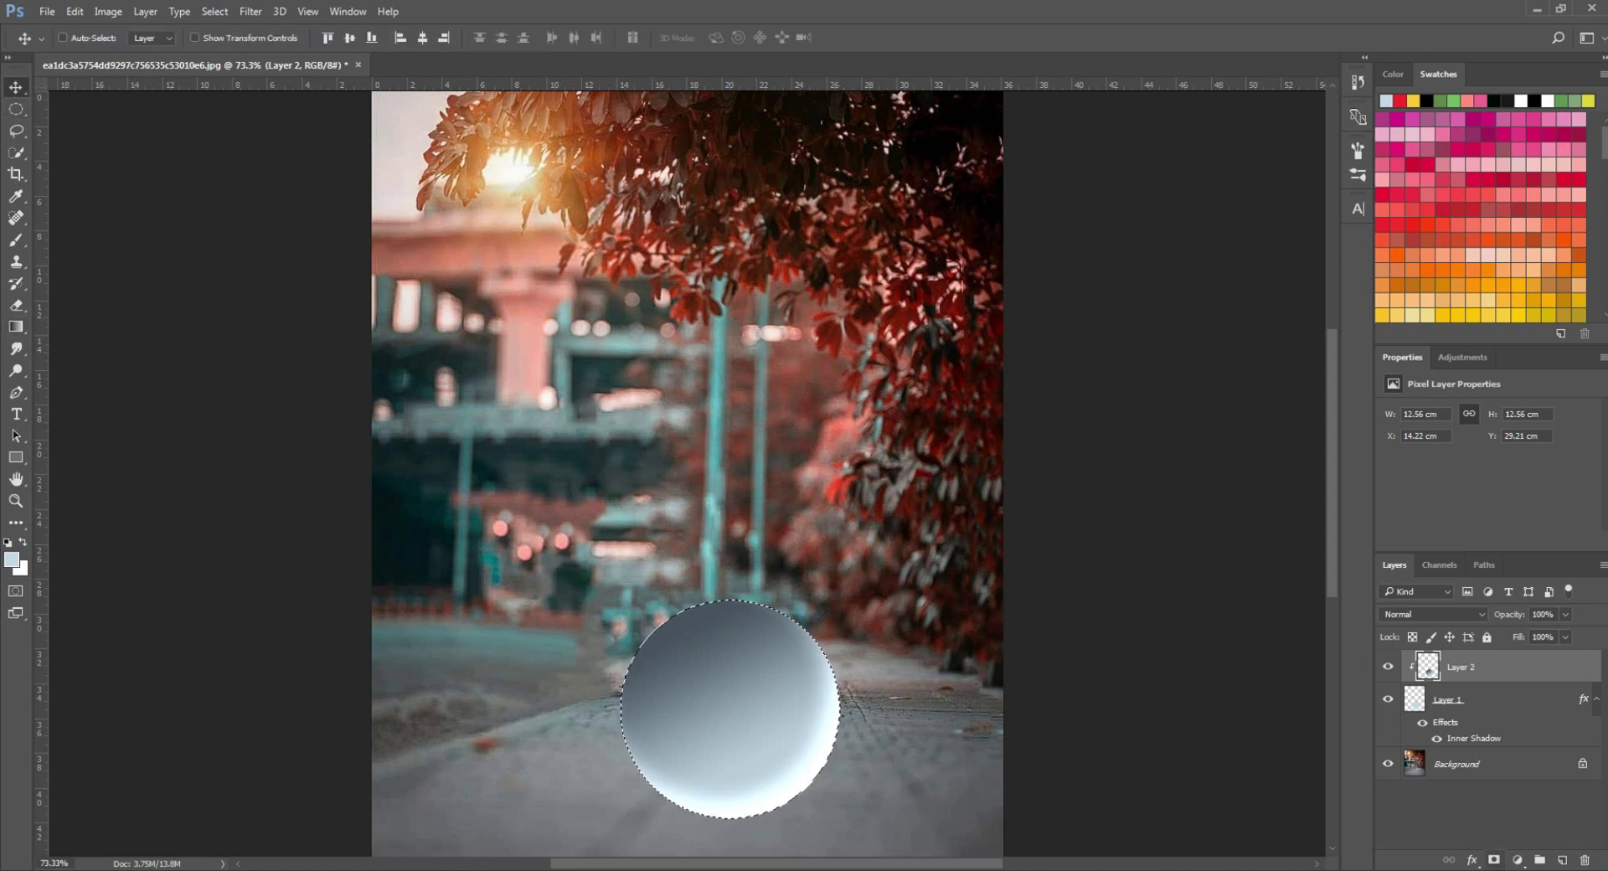
click(12, 560)
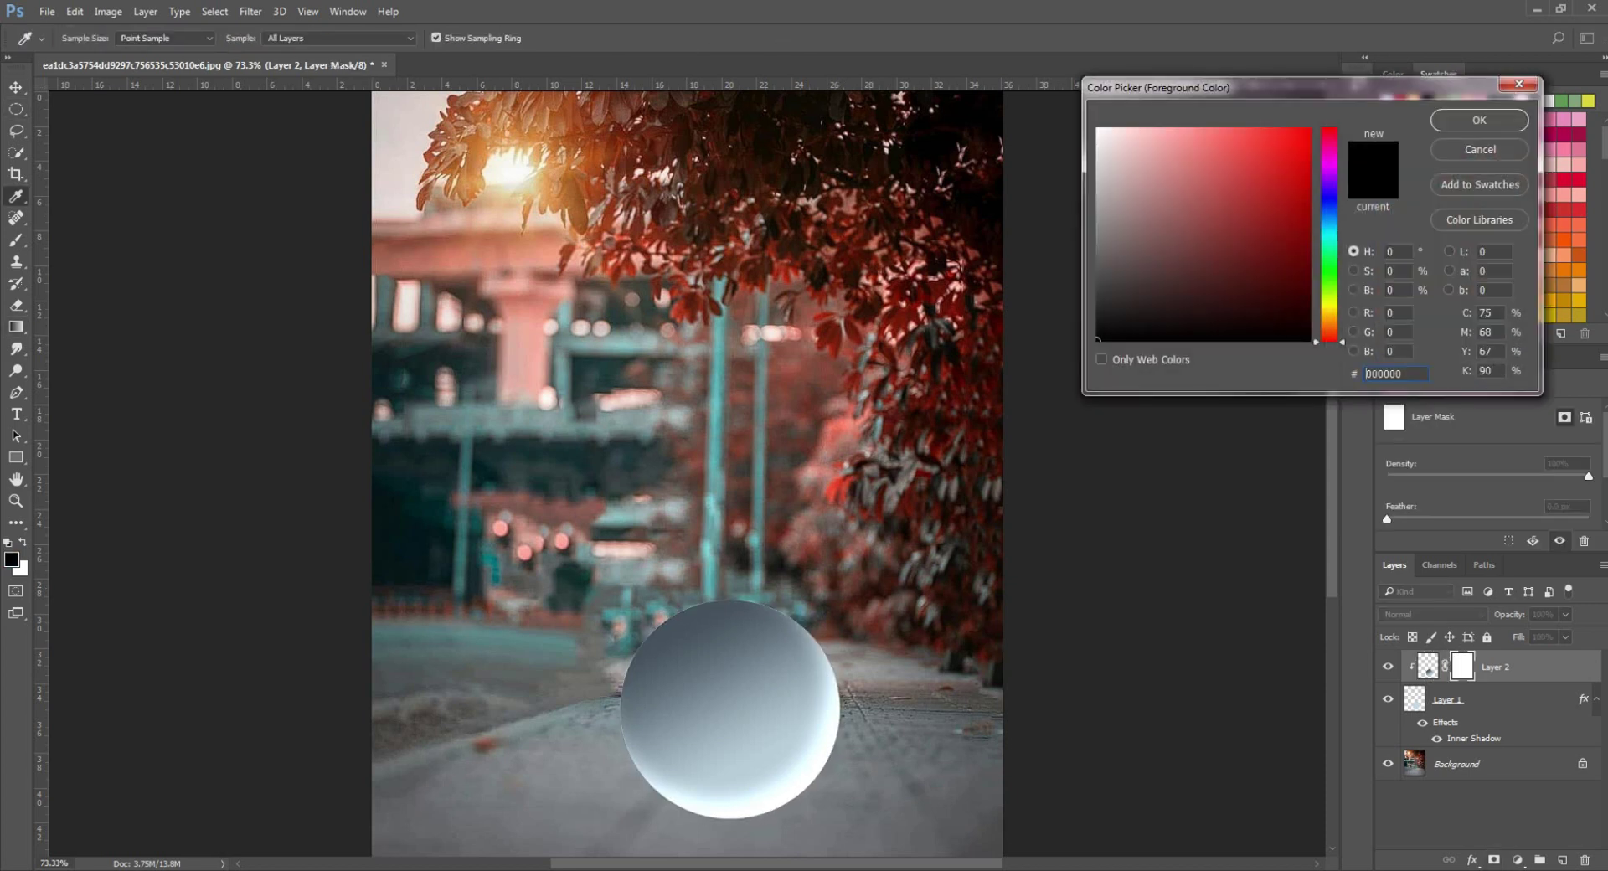
click(1479, 120)
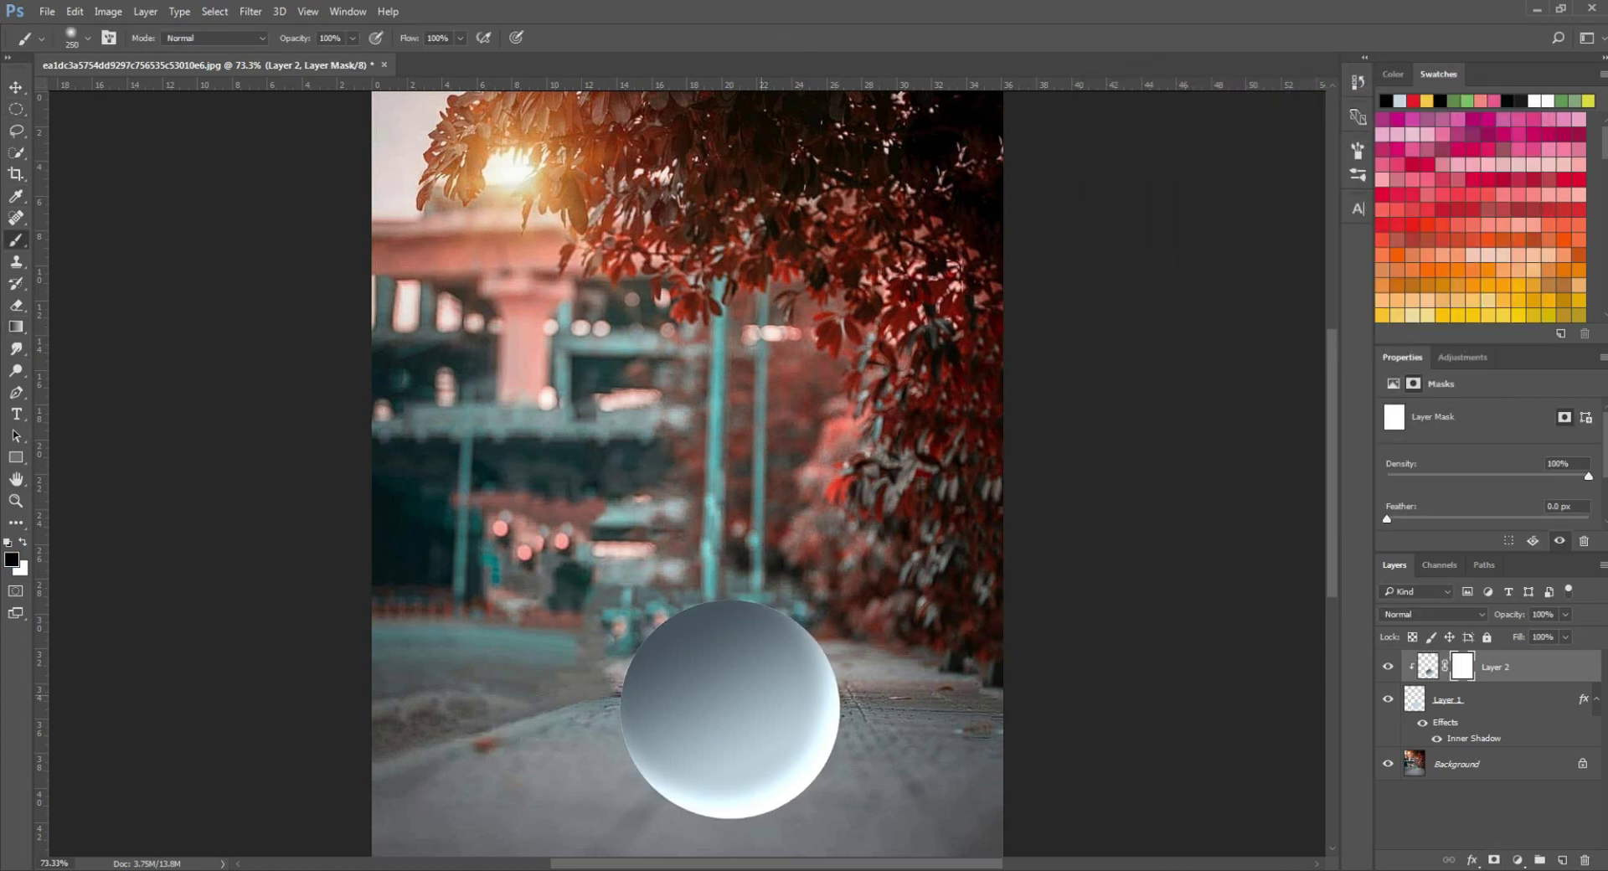
Paint black on Layer 2's mask over the centre of the sphere with a soft 250 px brush to lighten it
click(754, 692)
key(ctrl+z)
click(752, 688)
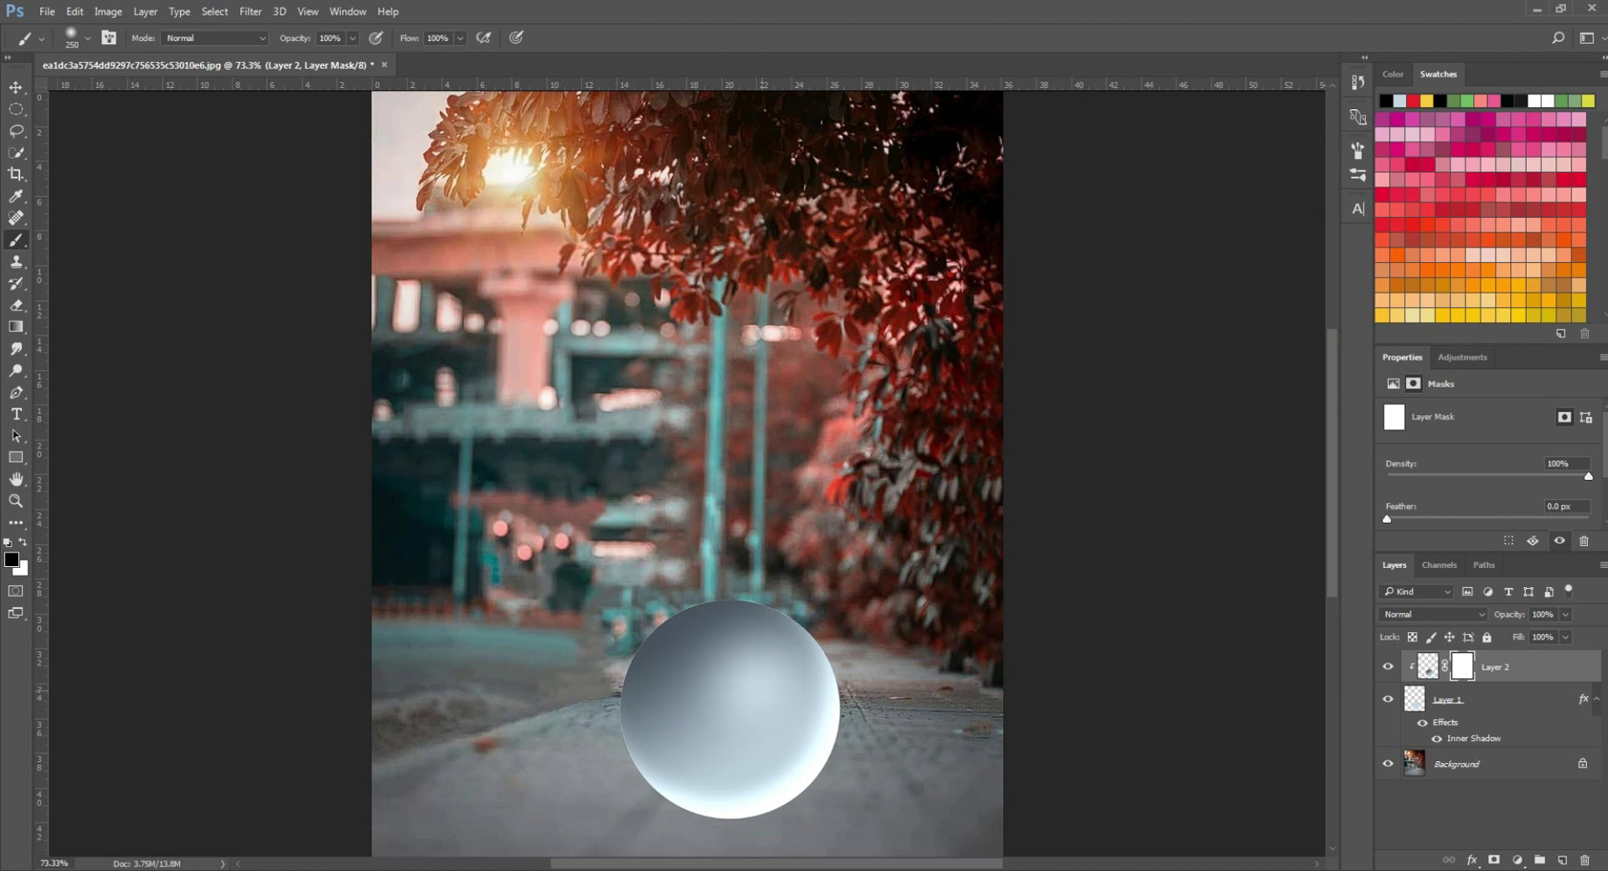
click(745, 693)
click(729, 694)
click(765, 695)
click(739, 727)
click(762, 681)
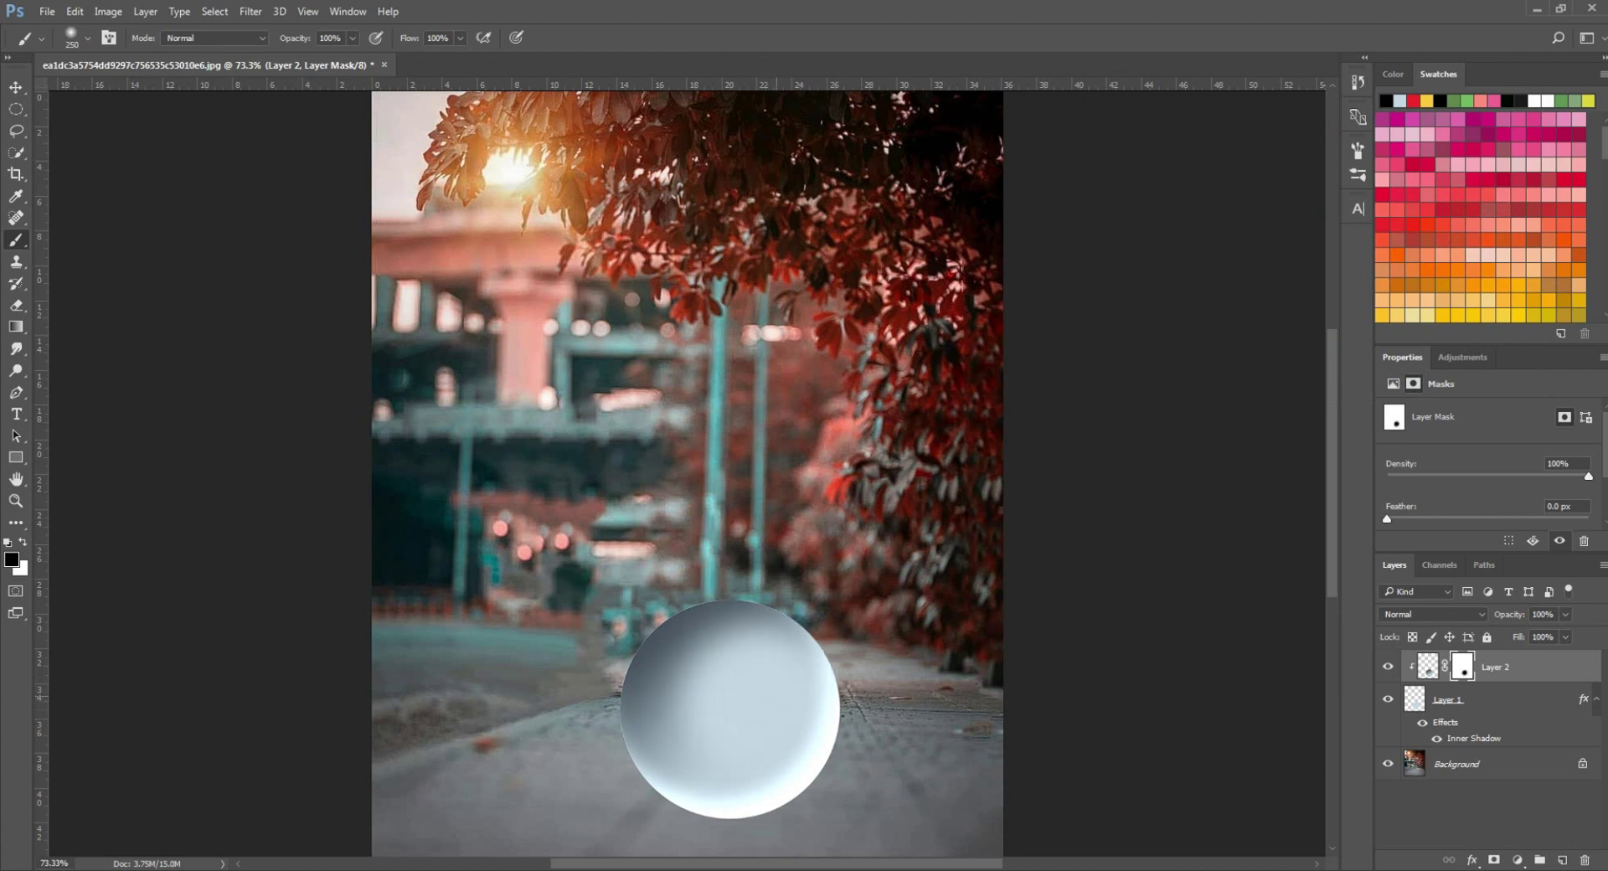
click(729, 717)
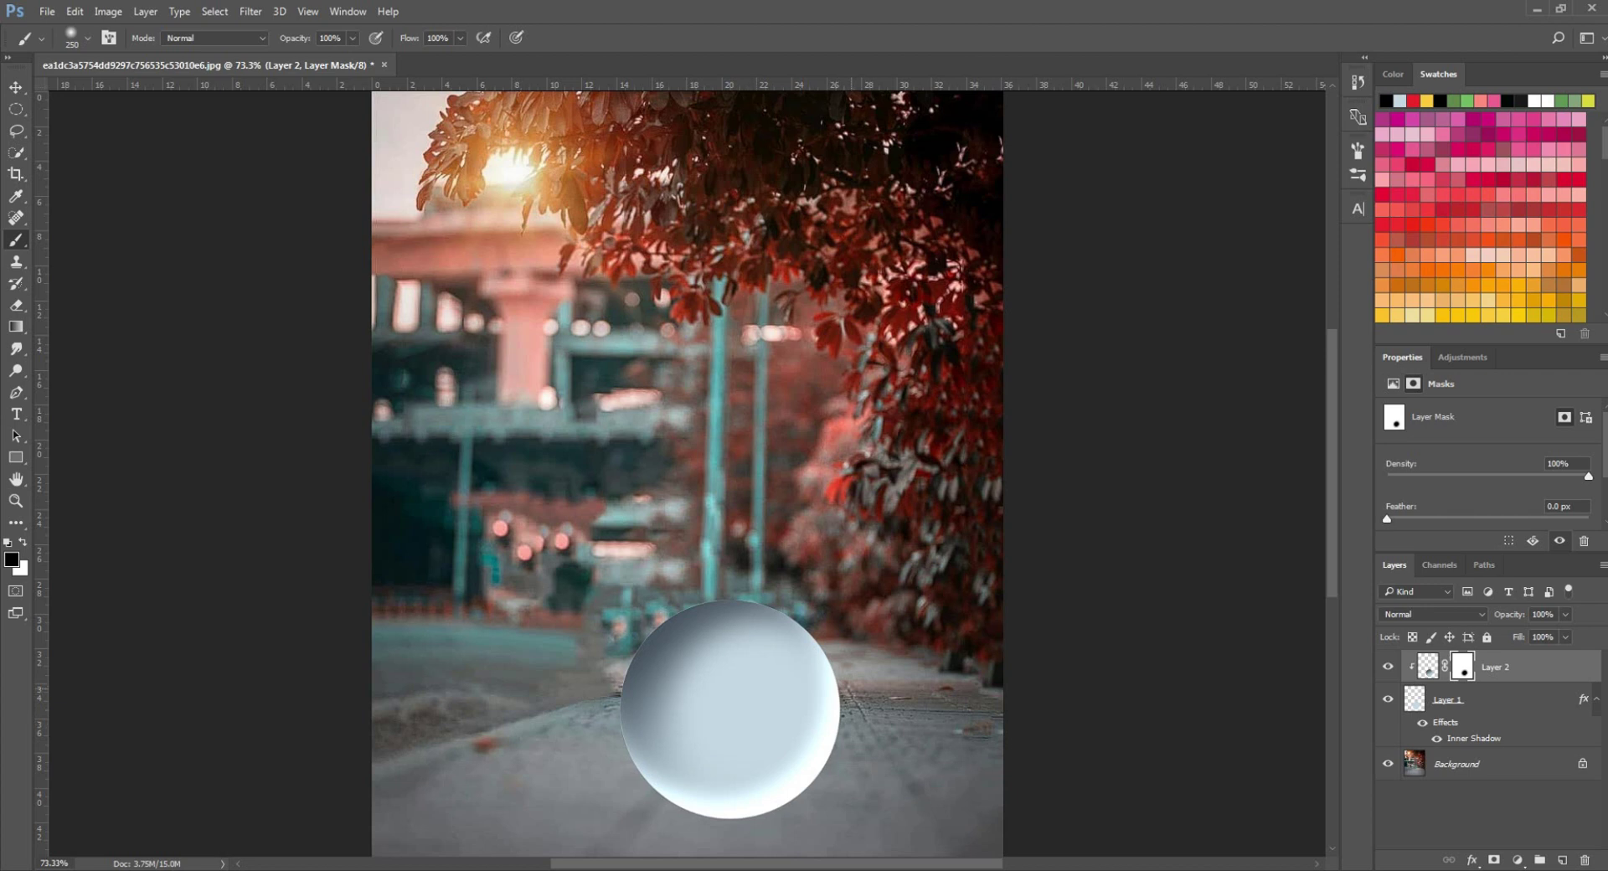
Paint white on Layer 2's mask along the sphere's left and upper-left rim to restore the dark shading, enlarging the brush to 400 px
key(x)
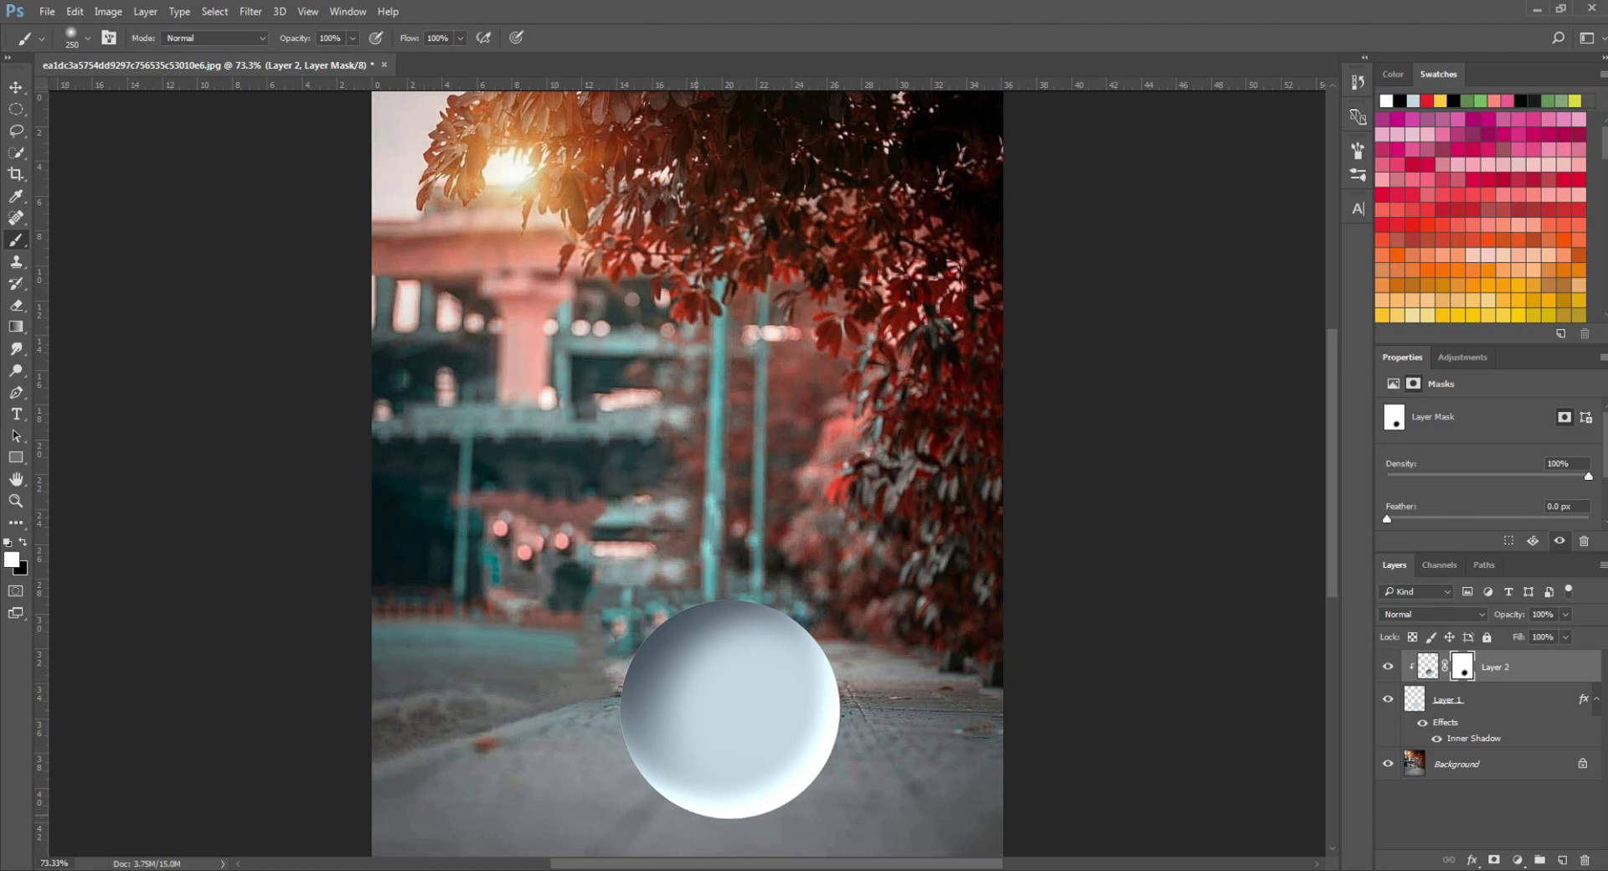
click(677, 796)
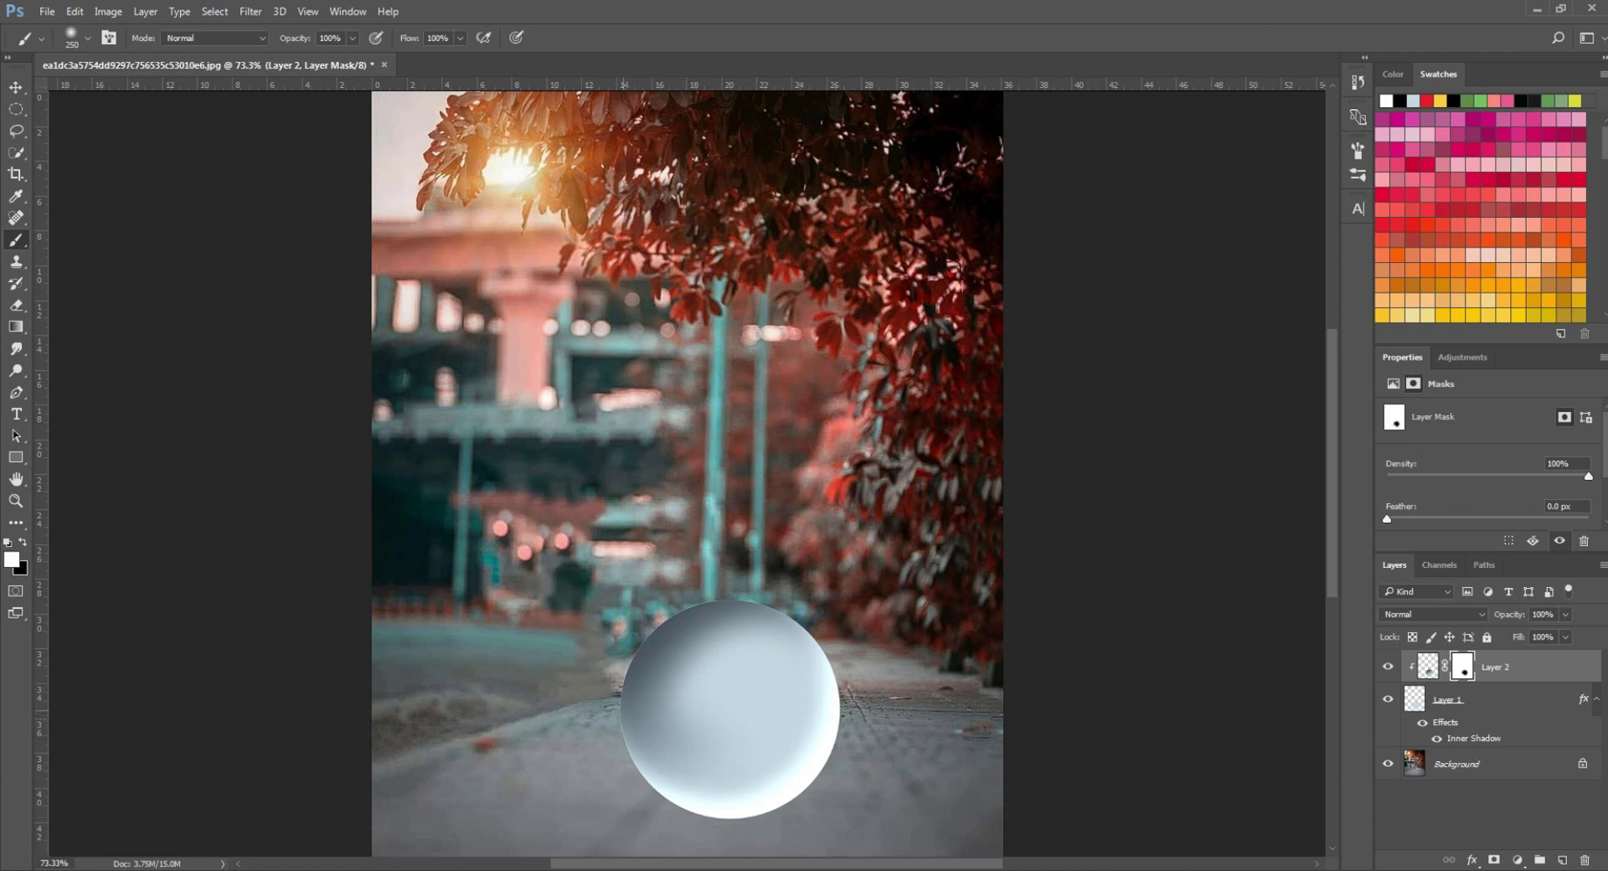
drag(624, 711, 634, 656)
click(622, 669)
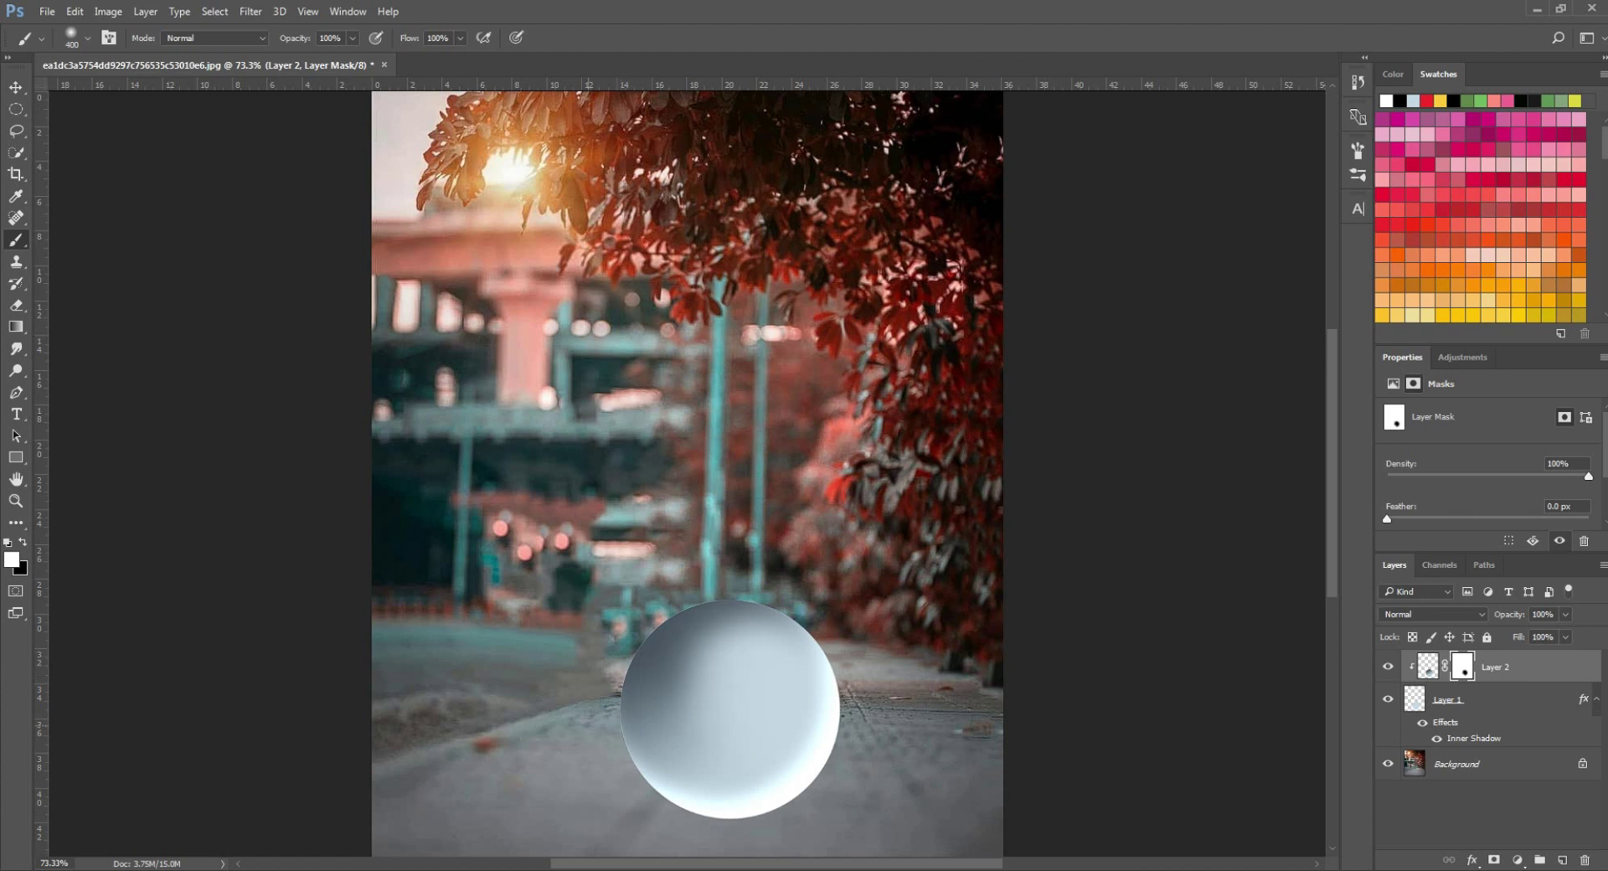
click(617, 756)
click(652, 607)
click(722, 556)
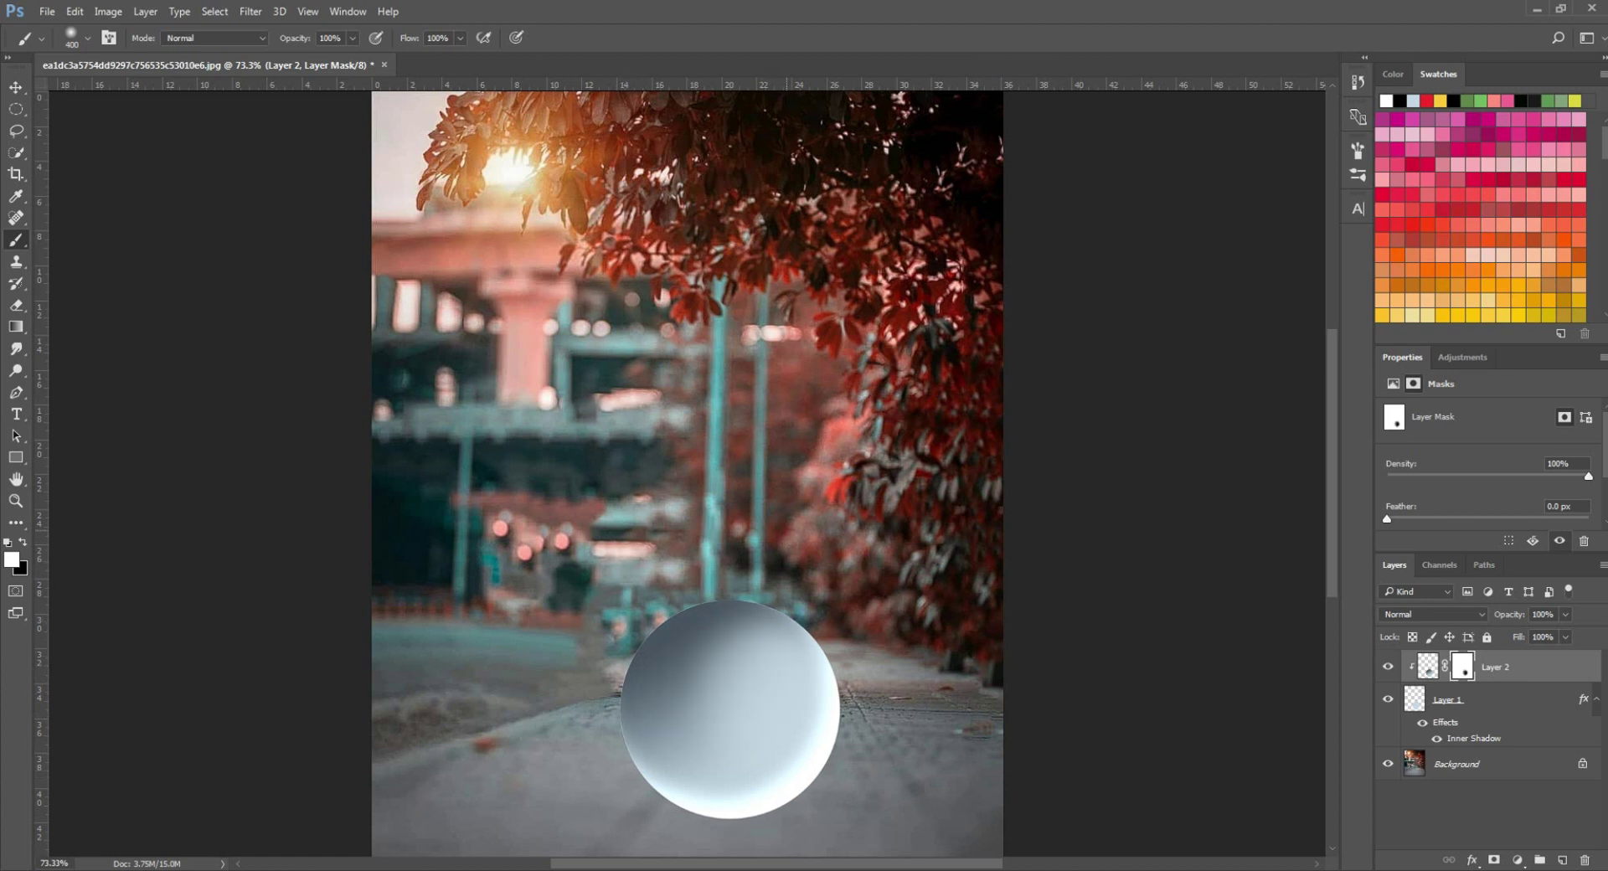
Reduce the brush to 200 px and dab white on the mask at the sphere's top edge
key(bracketleft)
key(bracketleft)
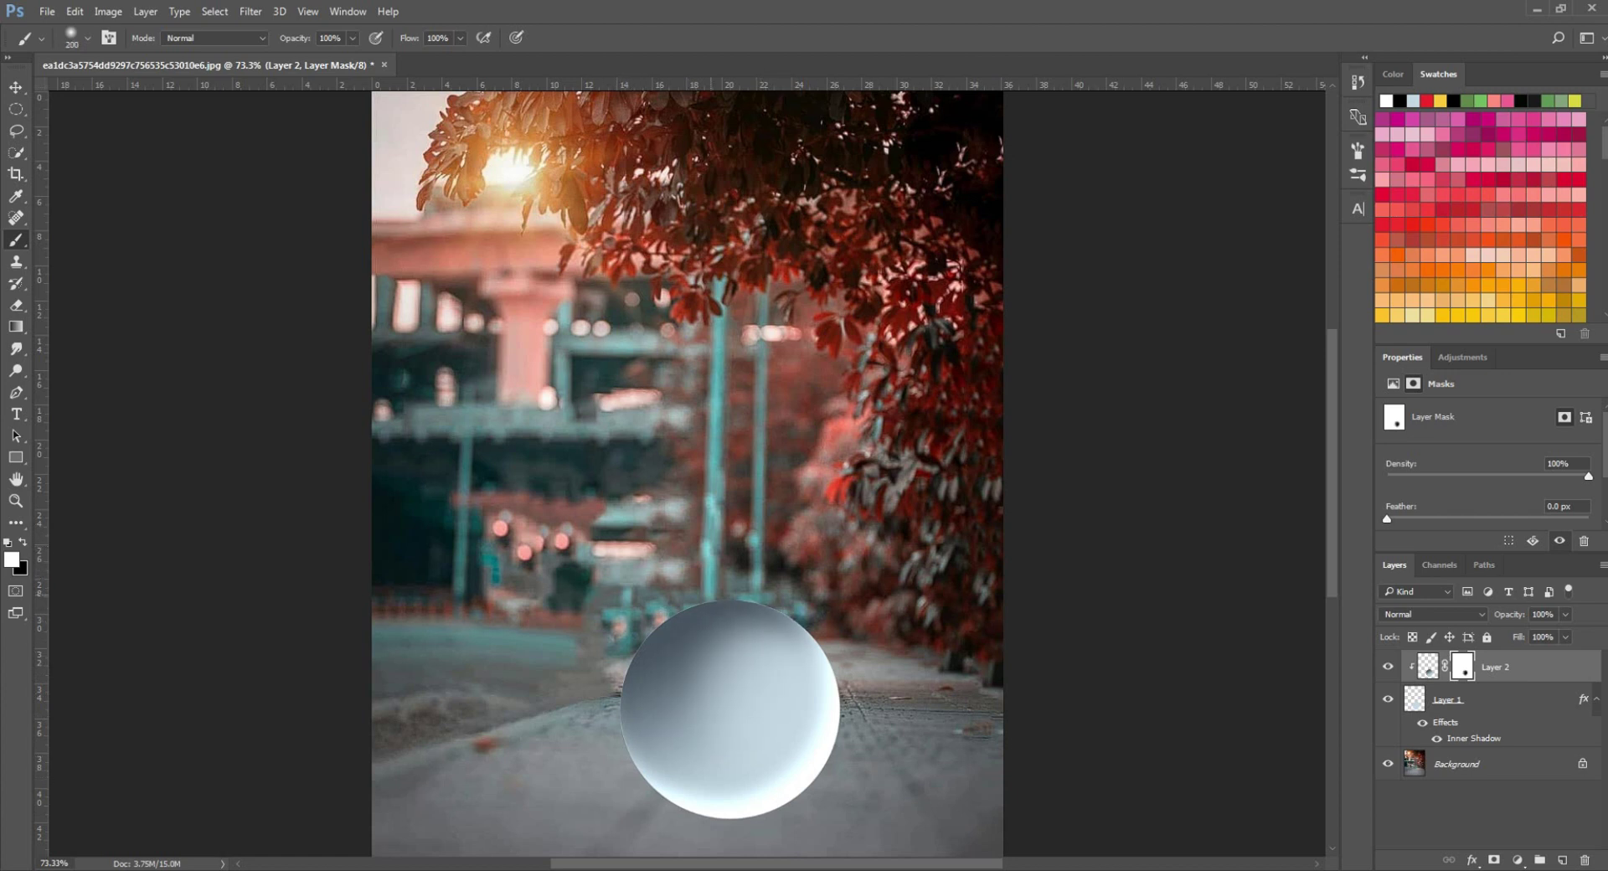
click(711, 595)
key(bracketright)
Dab black on Layer 2's mask just right of the sphere's centre with a soft 150 px brush to lighten it
scroll(737, 729, down, 3)
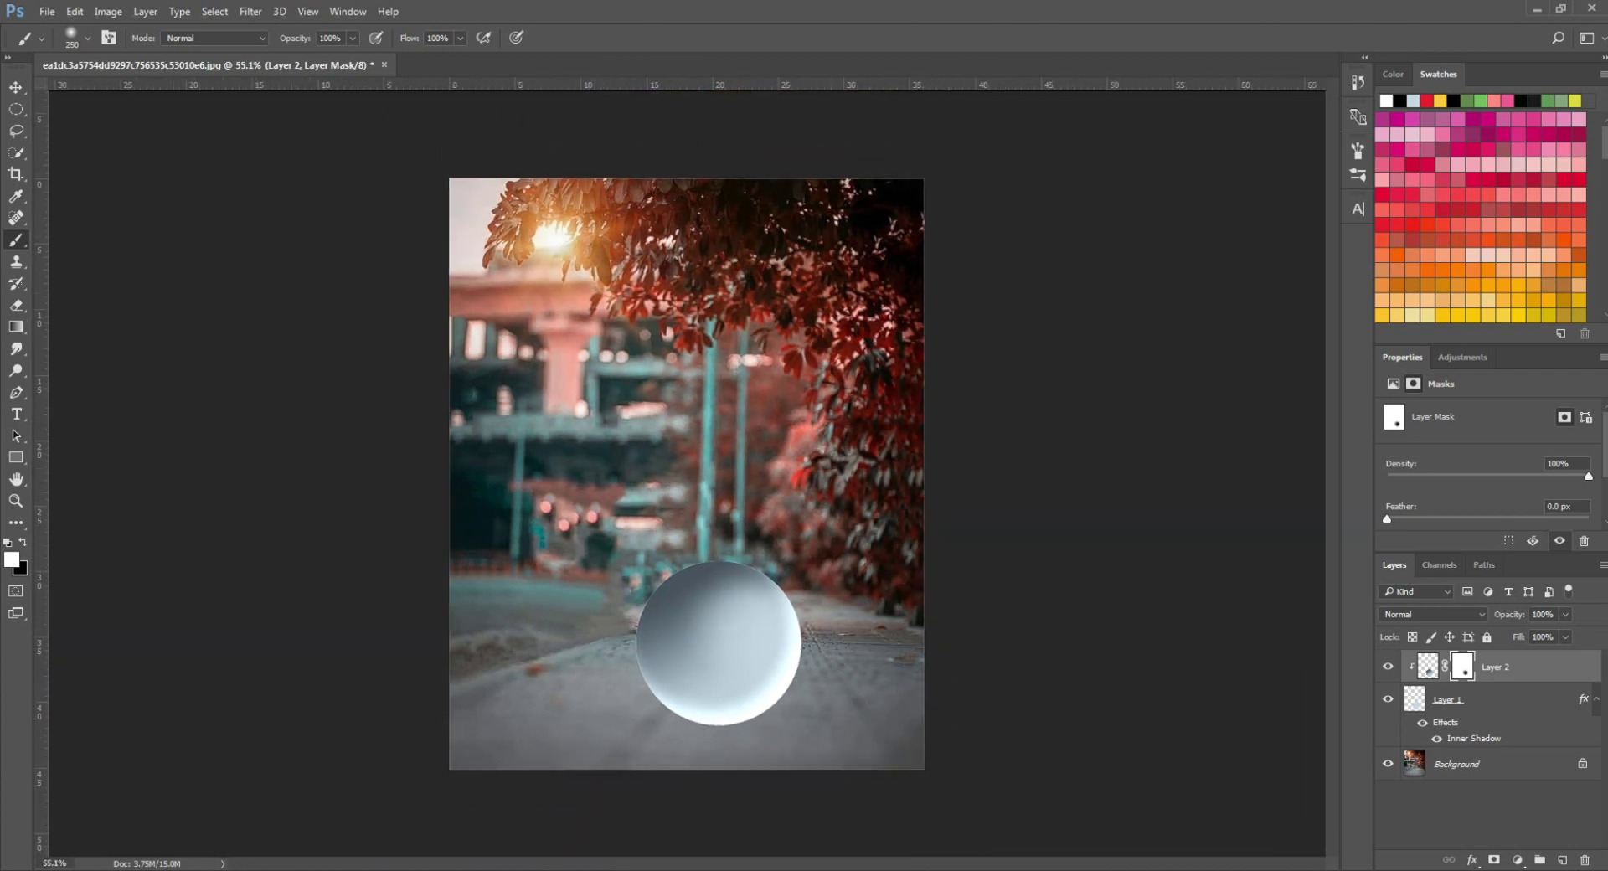
key(x)
scroll(700, 519, up, 3)
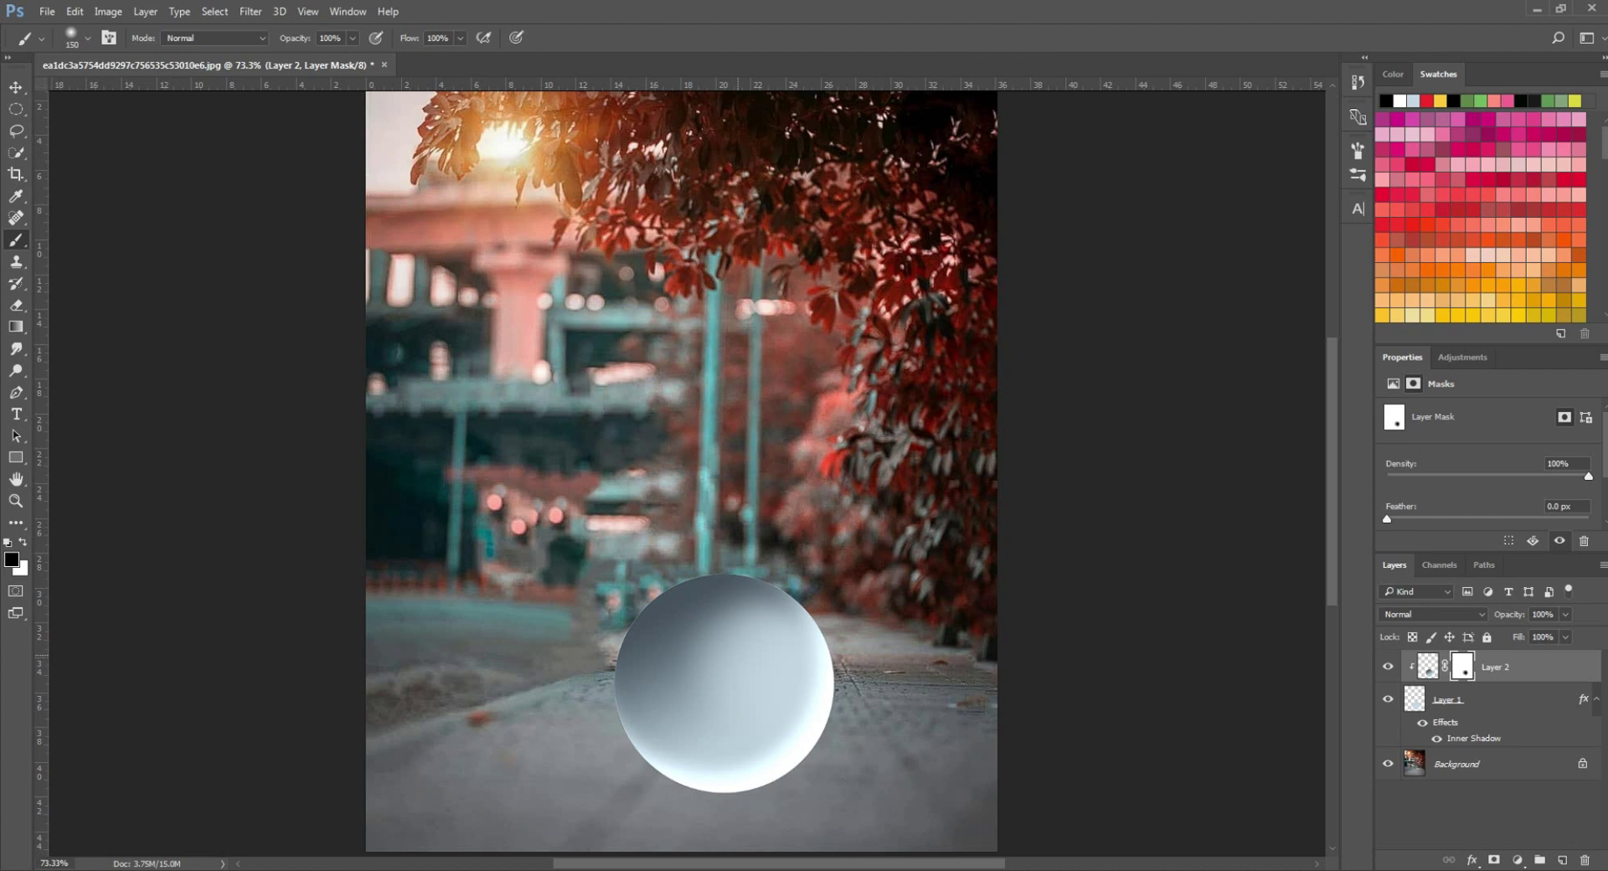
click(738, 656)
Enlarge the brush to 250 px and dab white on Layer 2's mask above the sphere's top edge and near its centre to restore shading
key(bracketright)
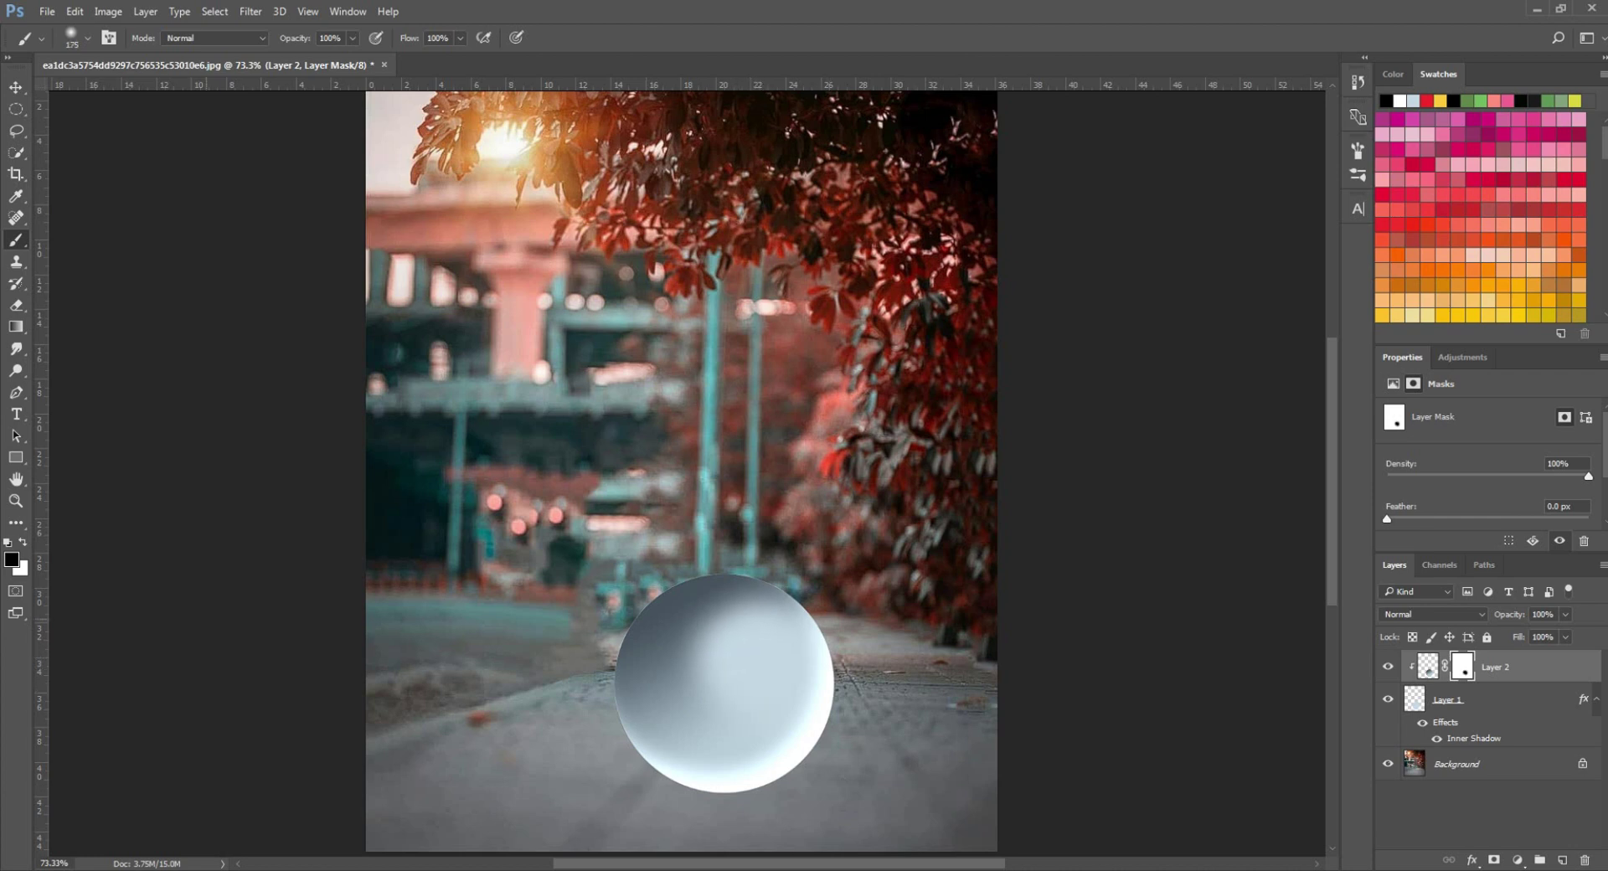
key(x)
key(bracketright)
key(bracketright)
click(748, 491)
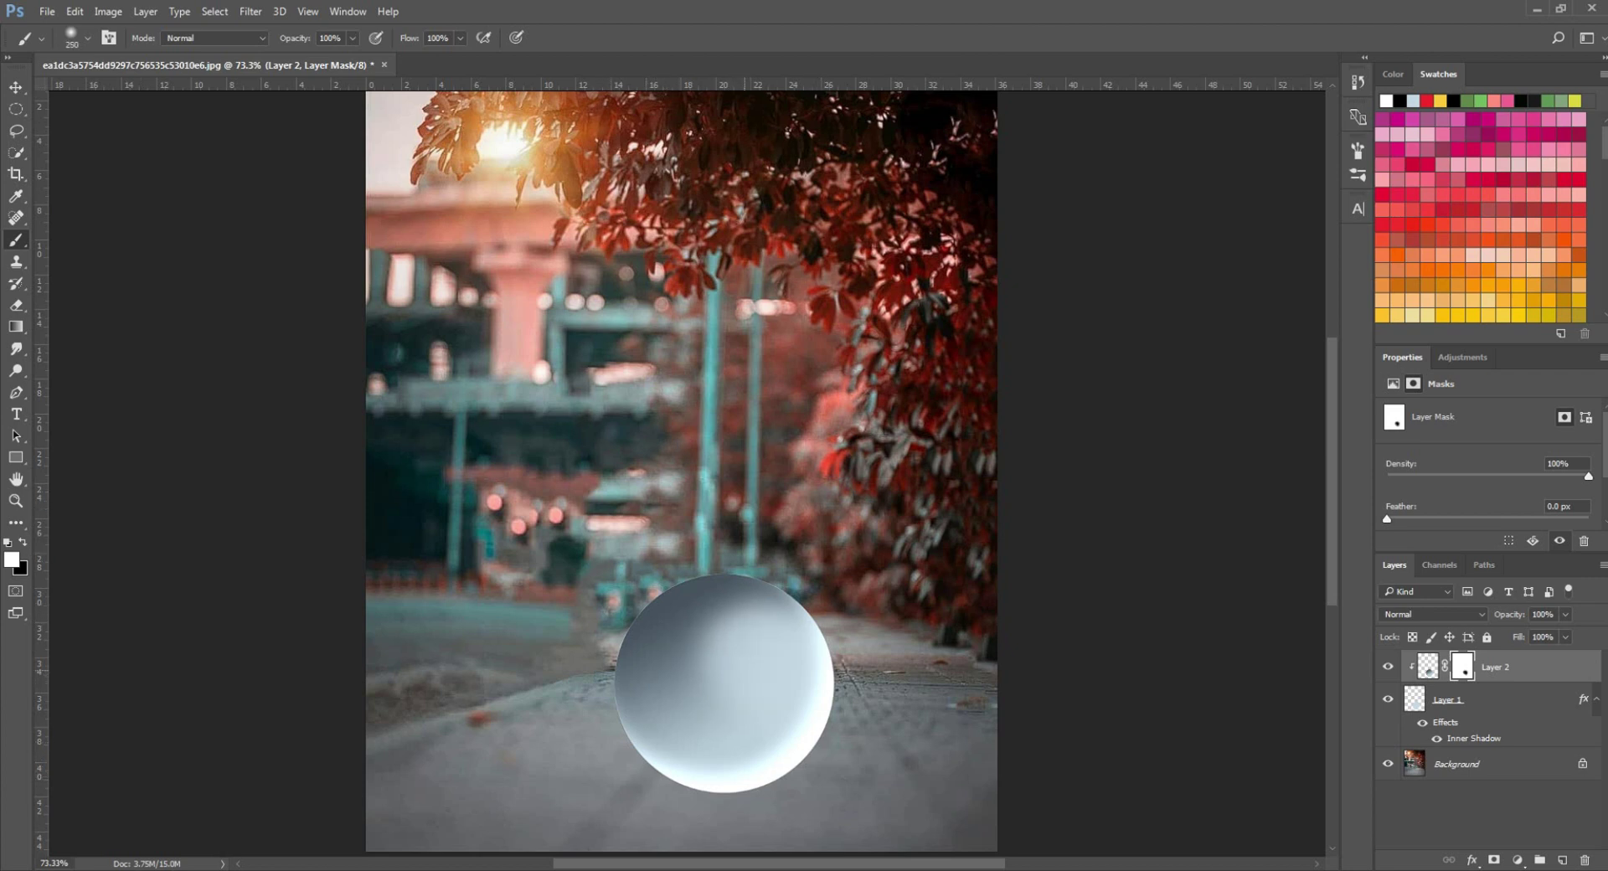
click(746, 659)
Dab black on Layer 2's mask near the sphere's centre with a 200 px brush to brighten the highlight
key(x)
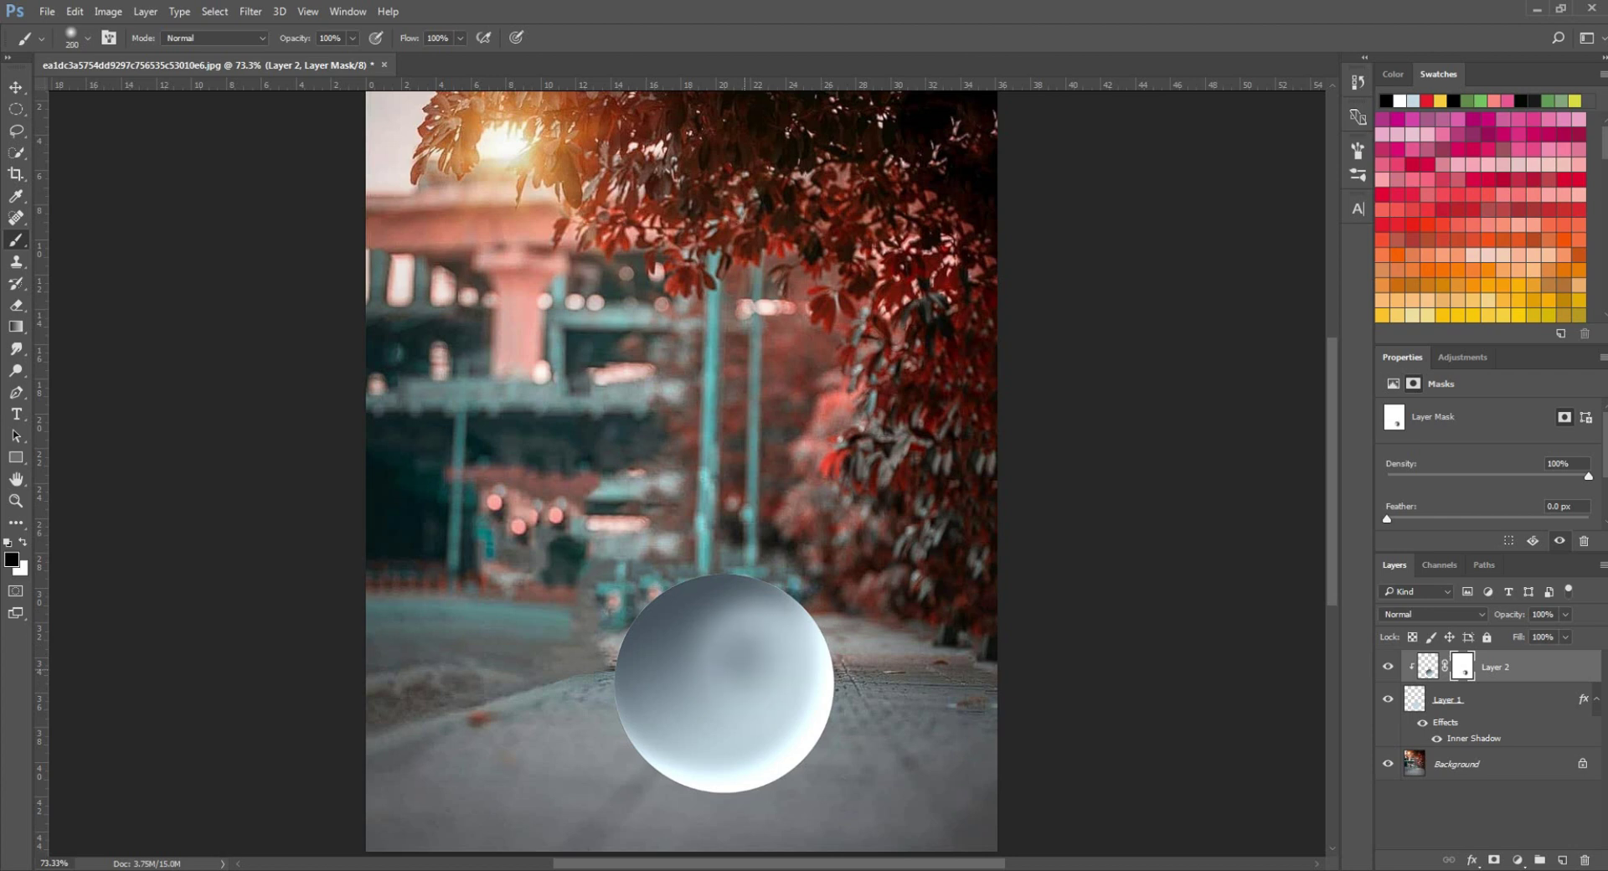
click(736, 656)
click(732, 654)
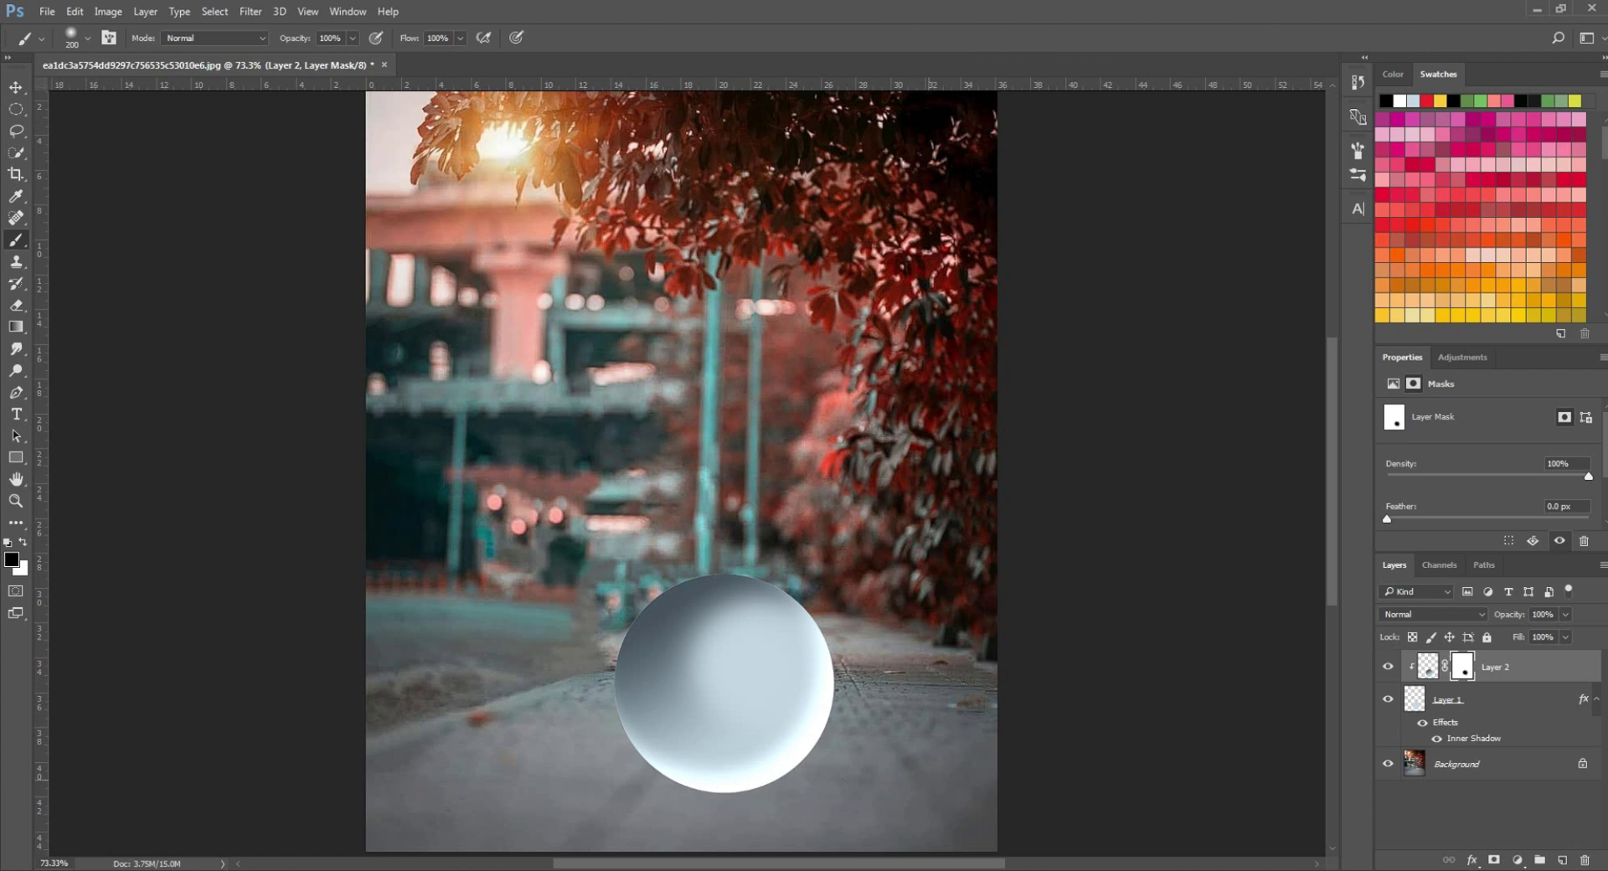
Duplicate Layer 1 and place the original above Layer 2 with its fill at 0%
click(1428, 667)
click(1417, 699)
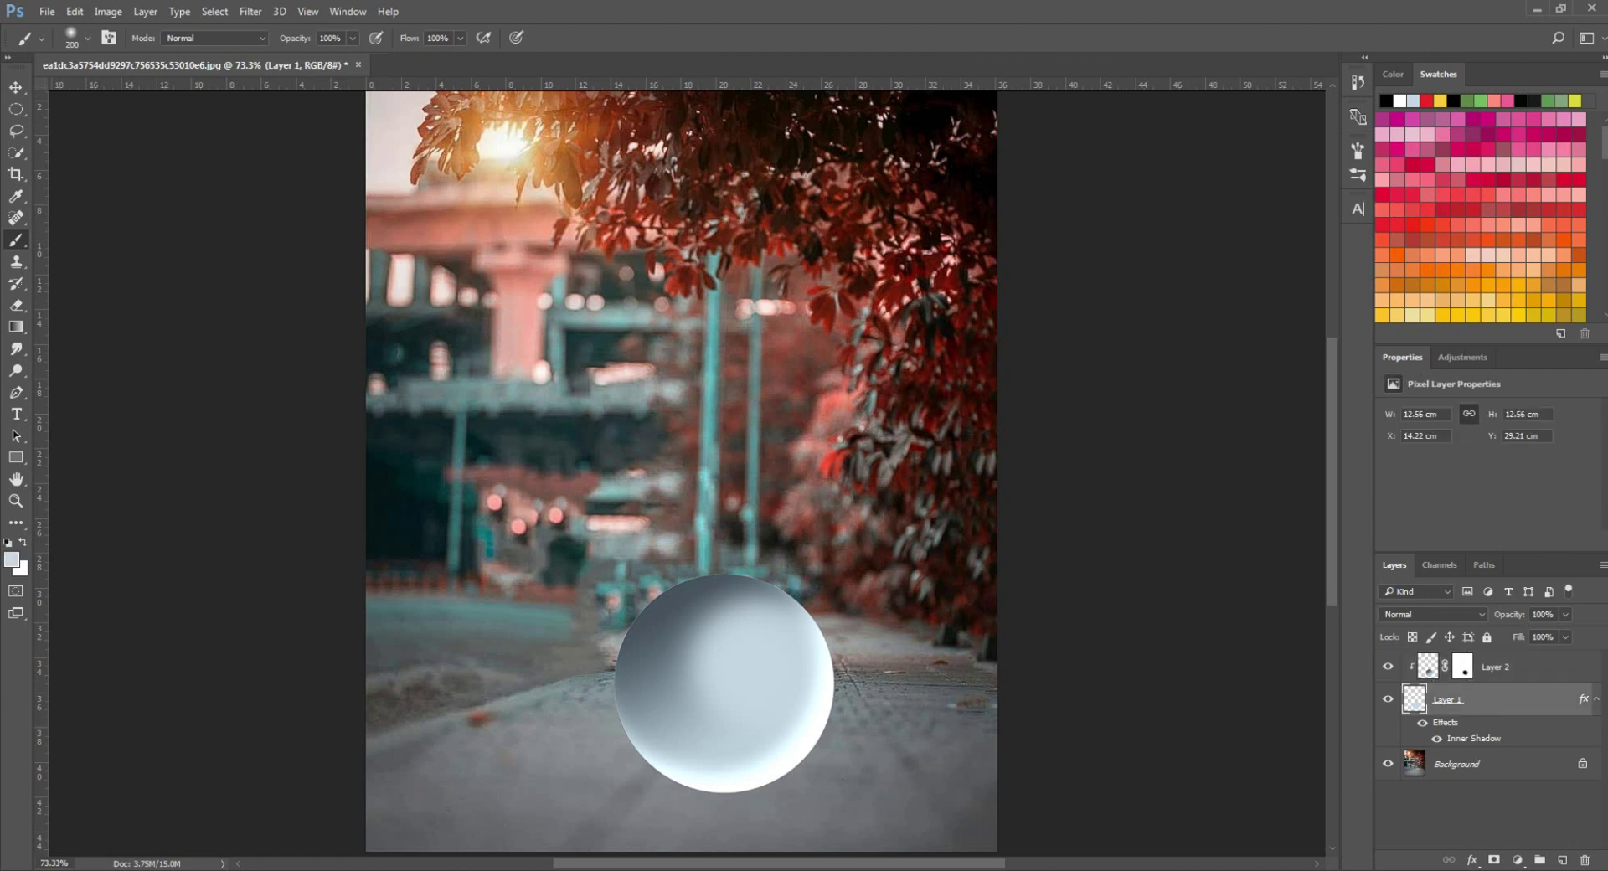
key(ctrl+j)
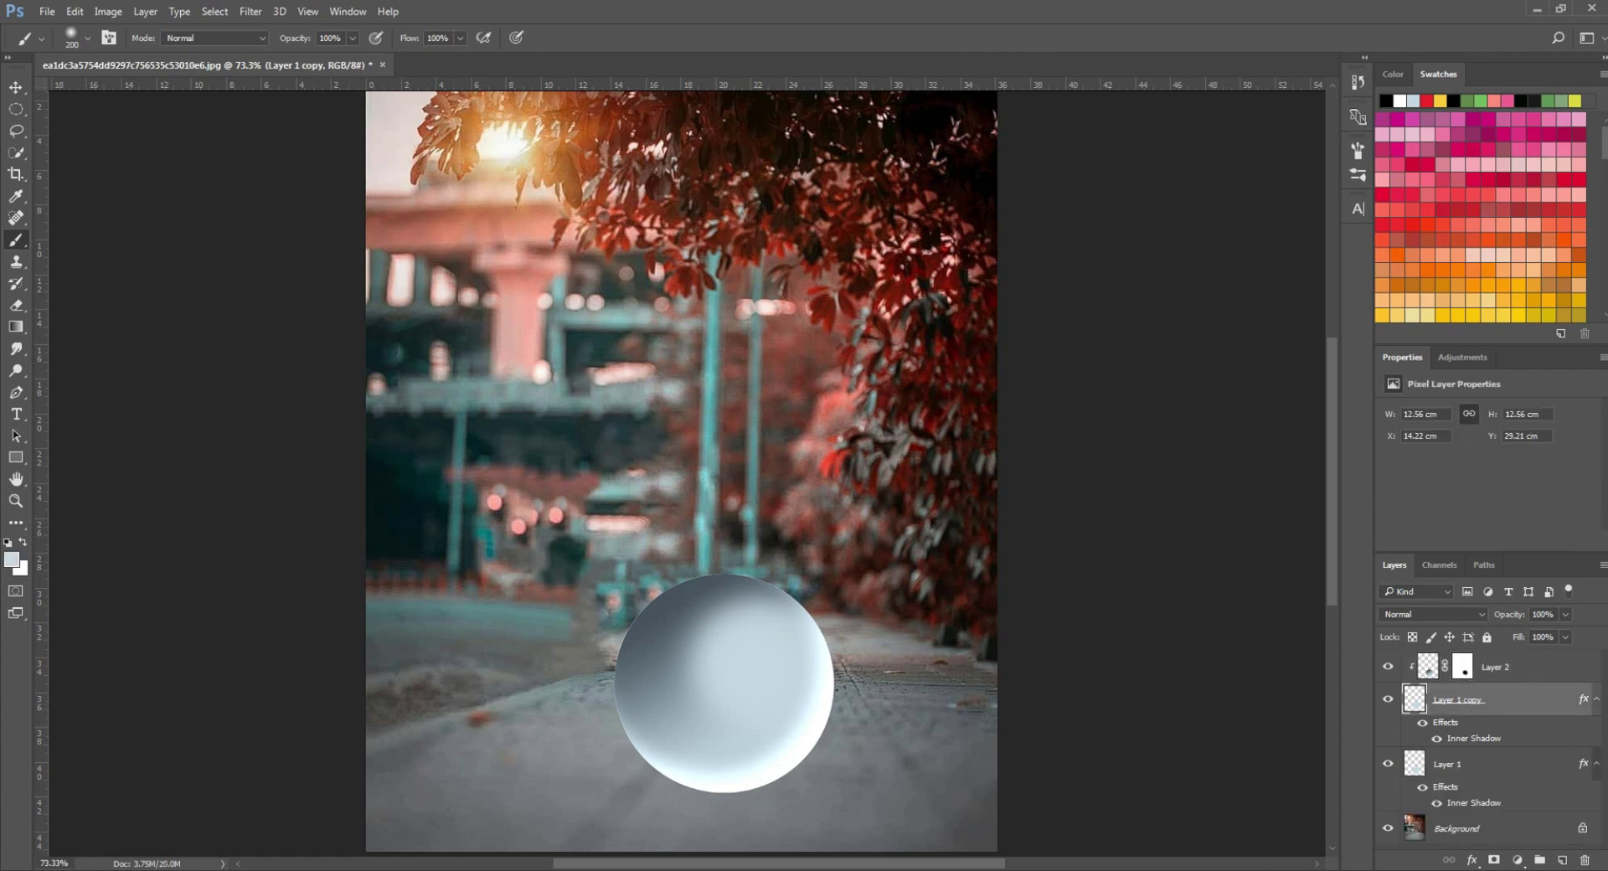
click(1457, 764)
mouse_move(1458, 764)
mouse_down()
mouse_move(1458, 653)
mouse_move(1428, 637)
mouse_up()
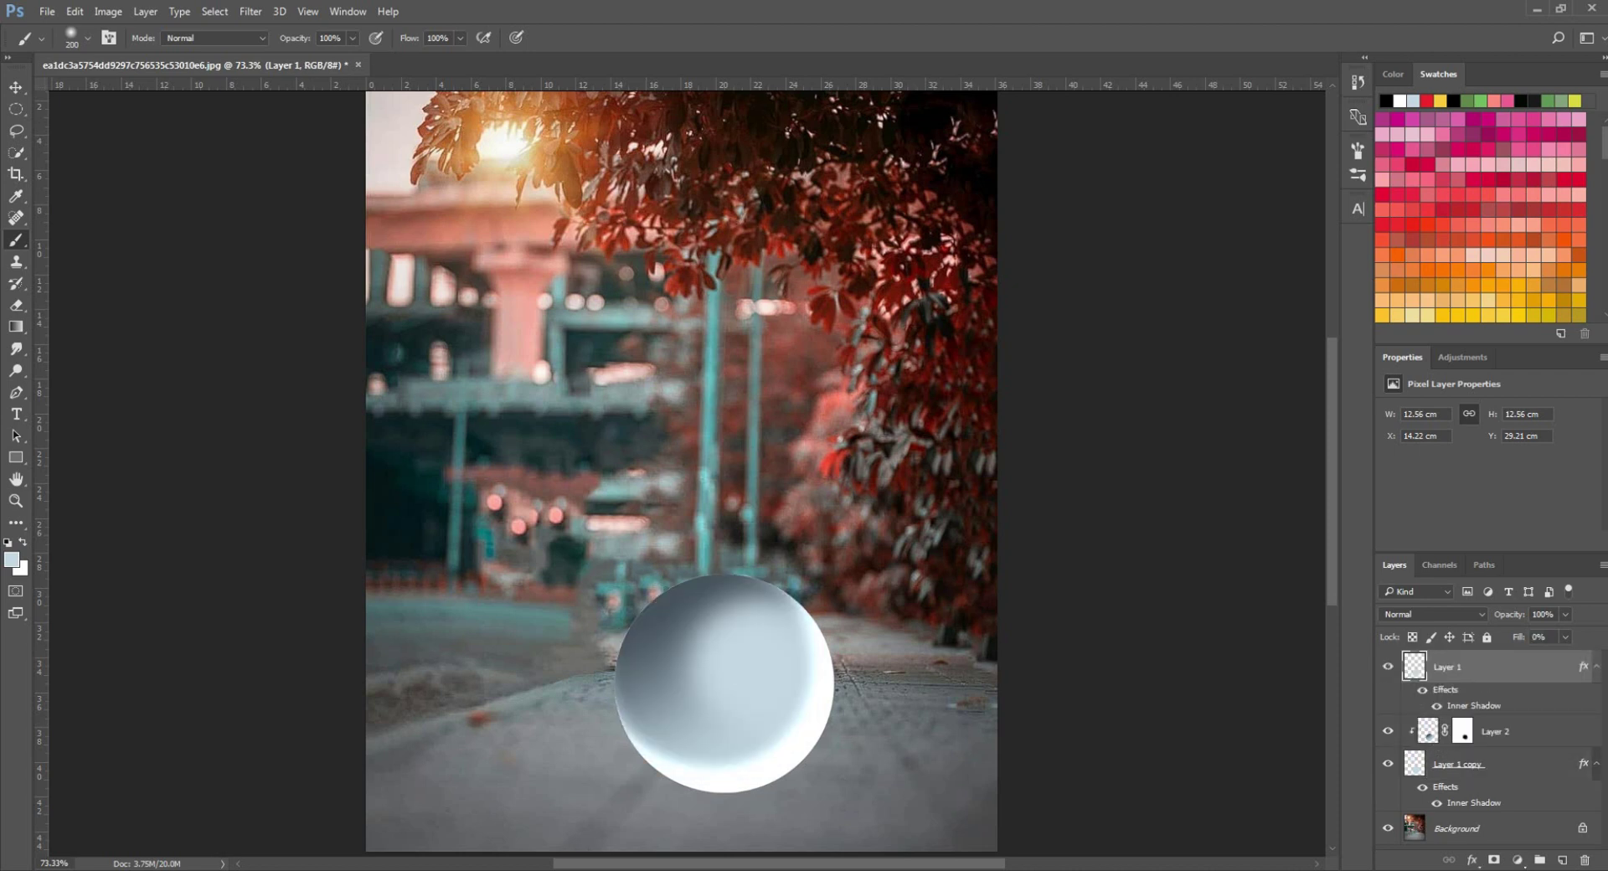
Change Layer 1's inner shadow to black with Overlay blend mode and 100% opacity
double_click(1474, 706)
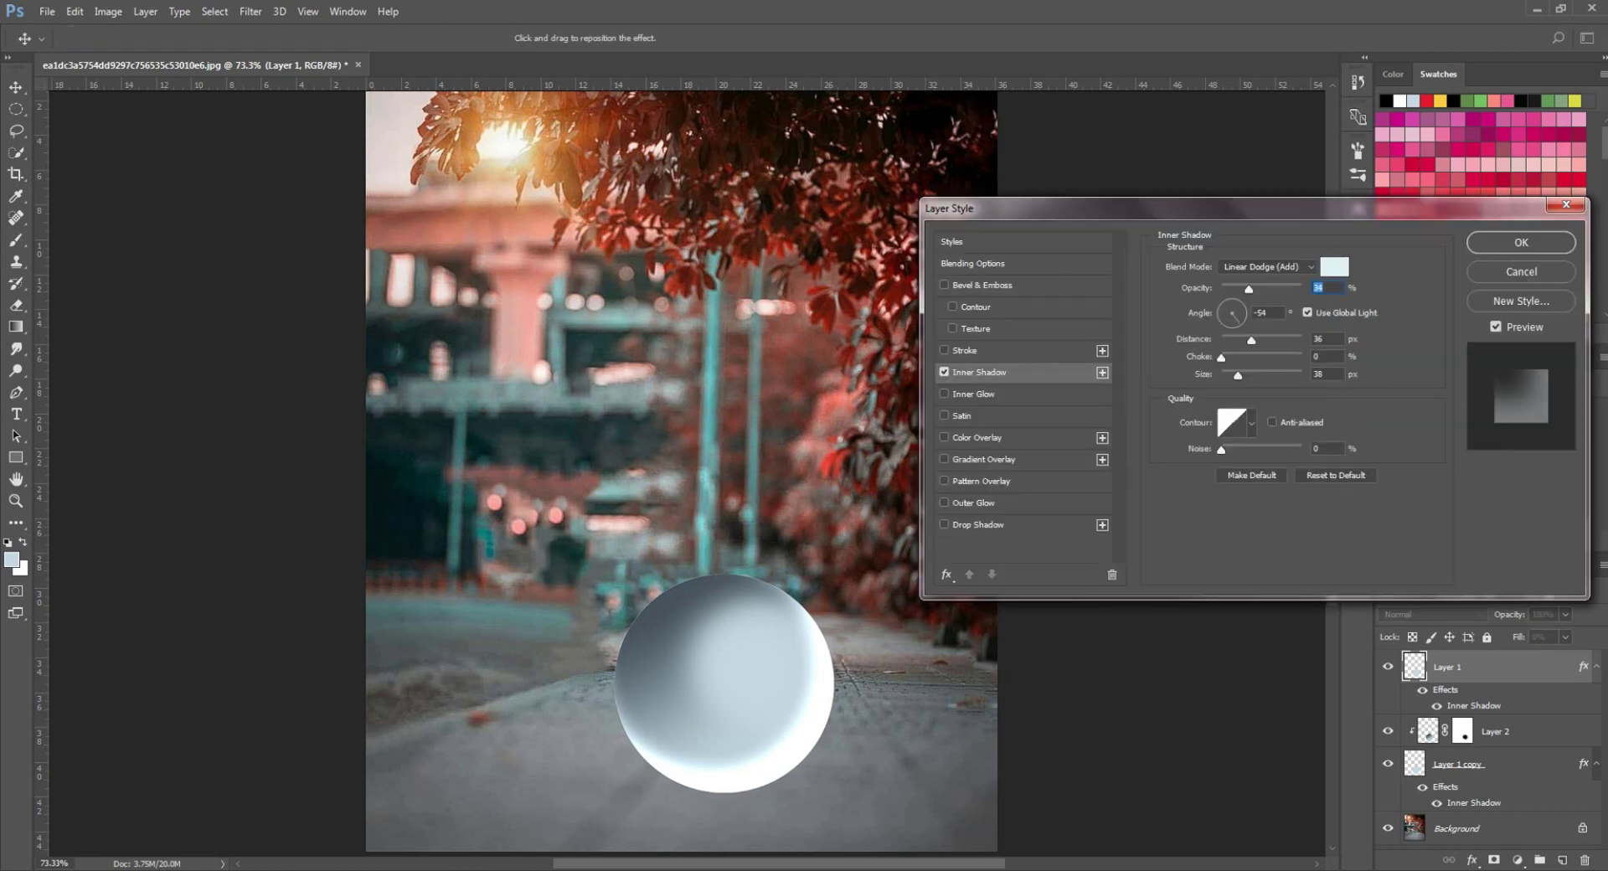
drag(1239, 208, 1272, 219)
click(1366, 278)
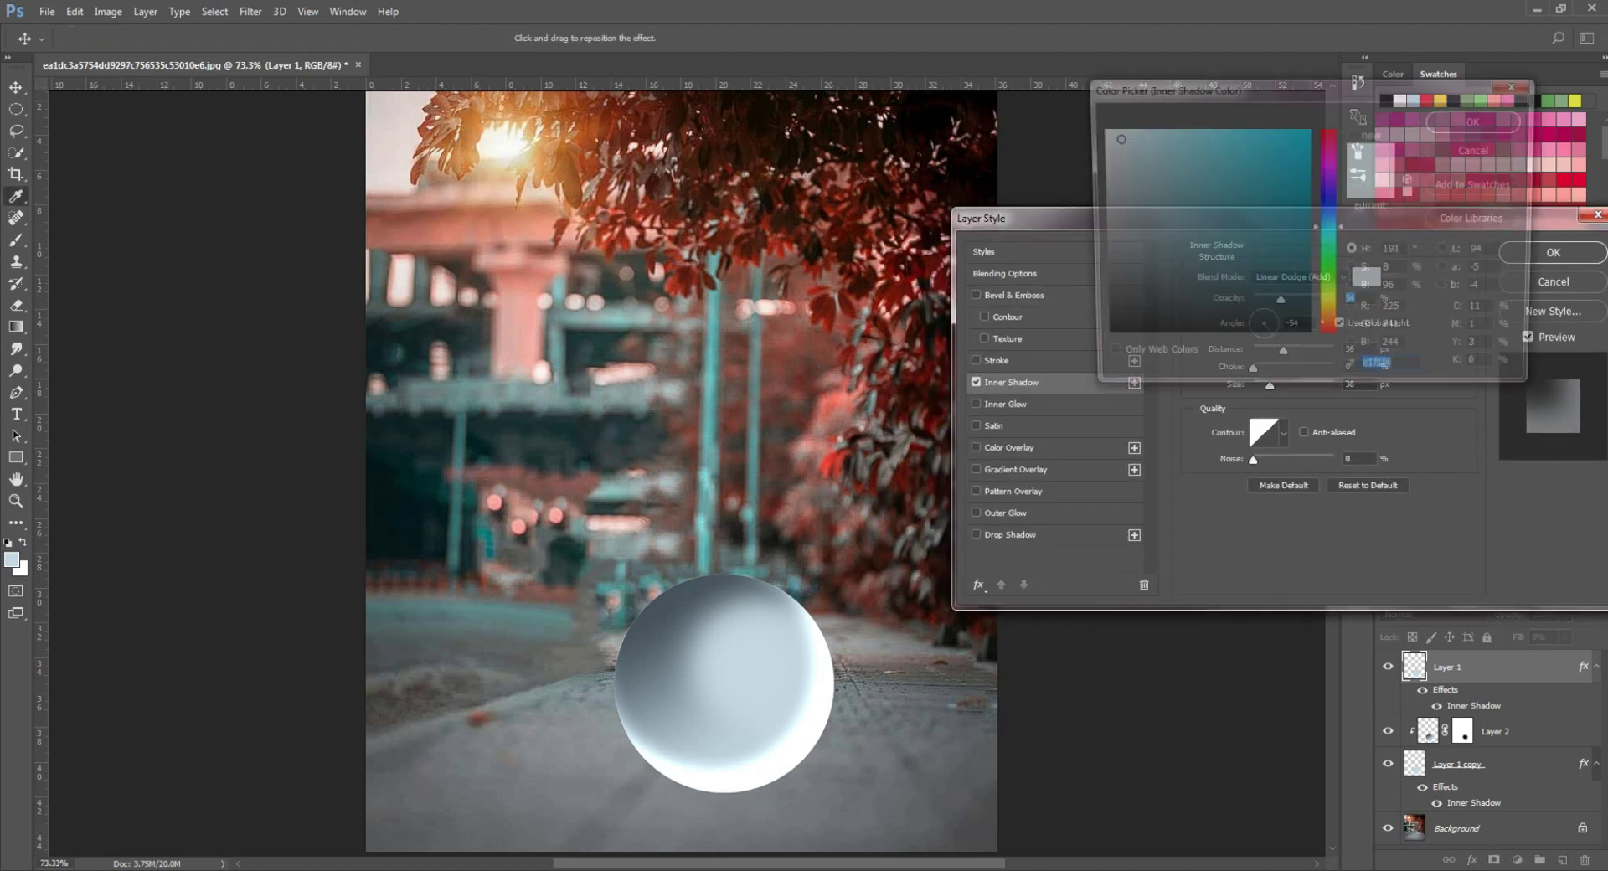
click(1128, 266)
click(1479, 120)
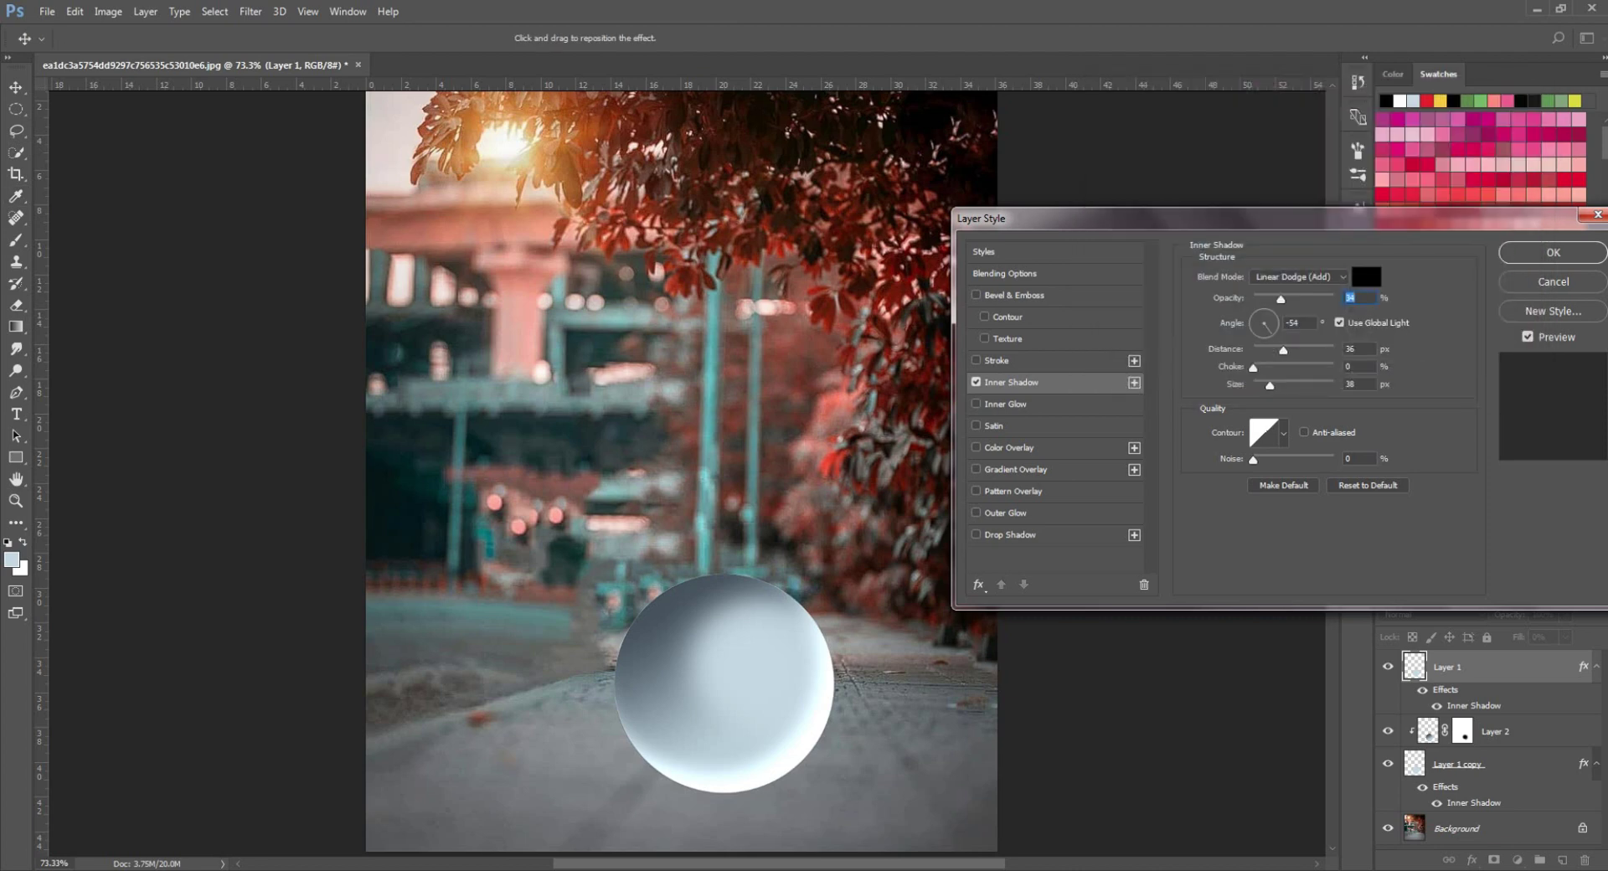
click(1300, 277)
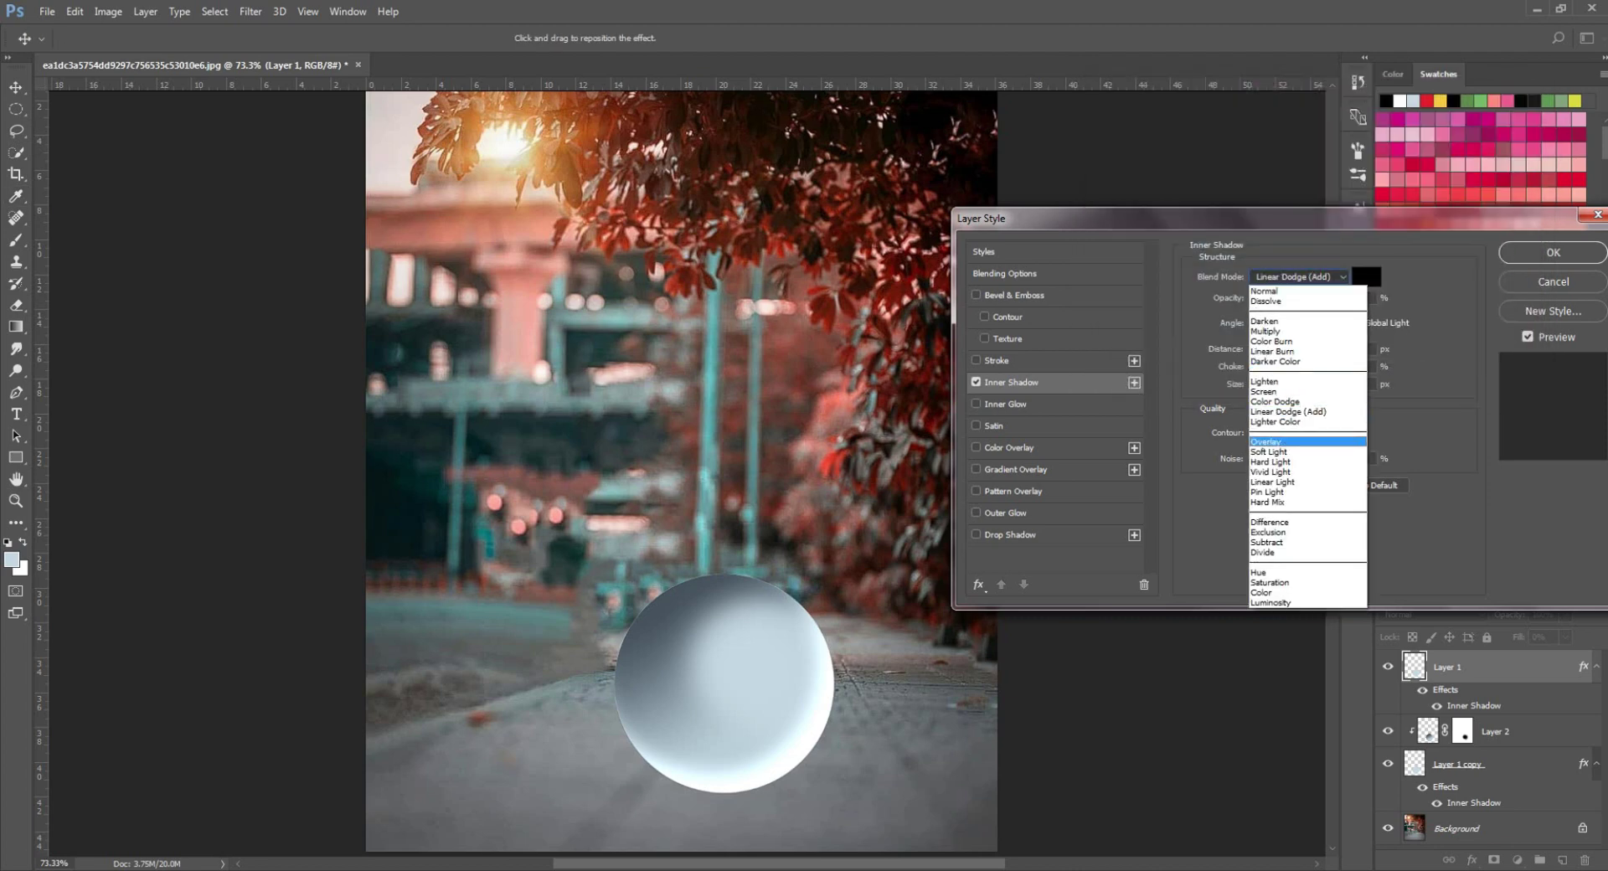
click(1300, 442)
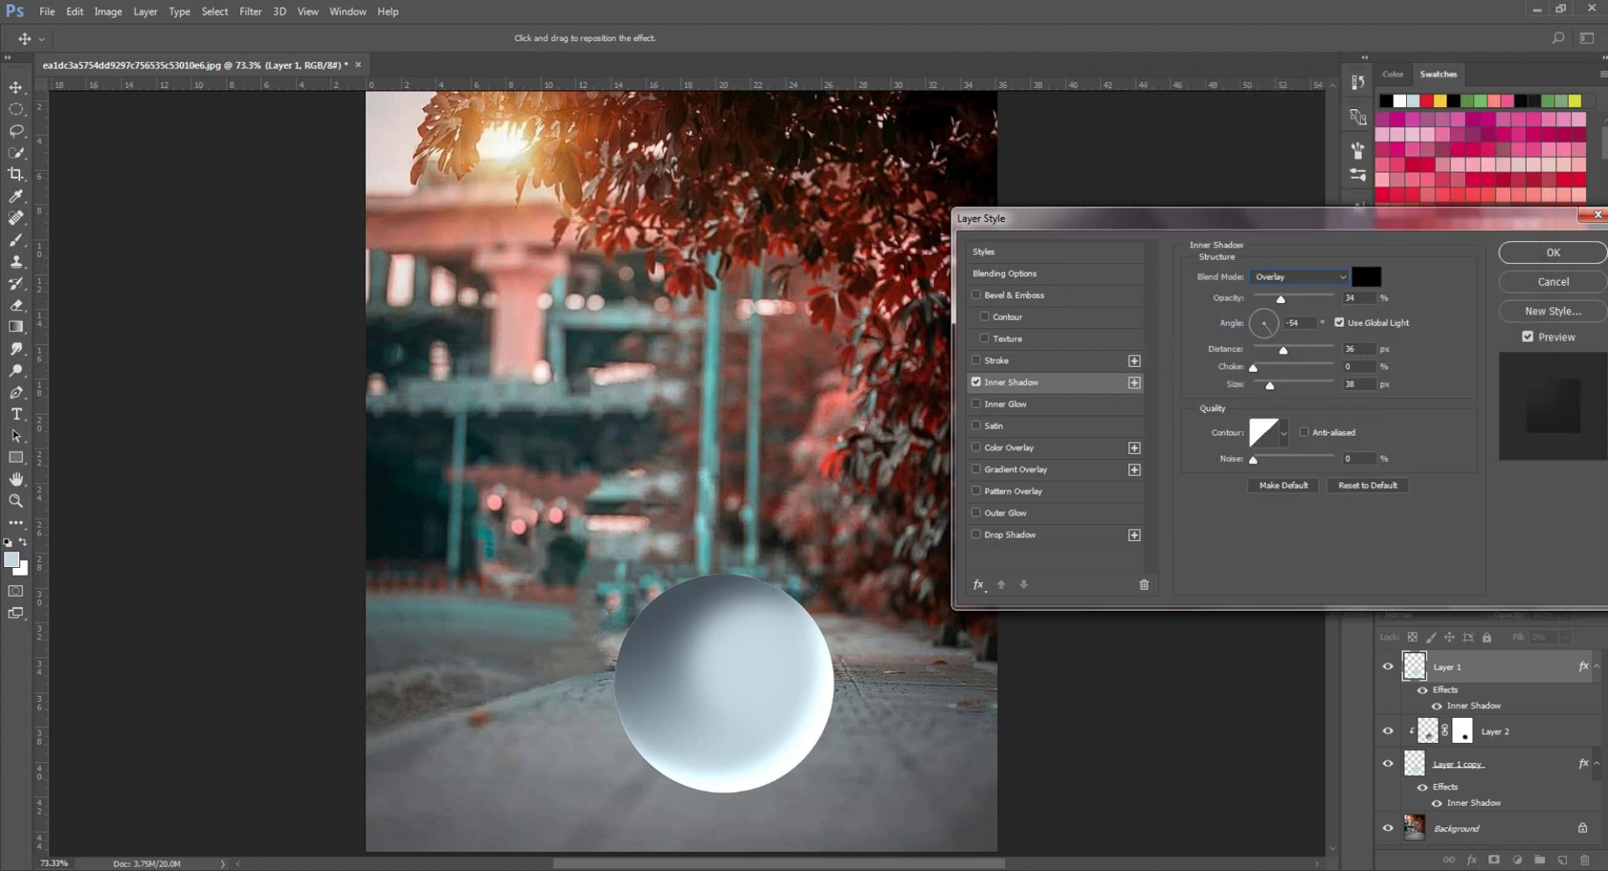
drag(1281, 299, 1334, 299)
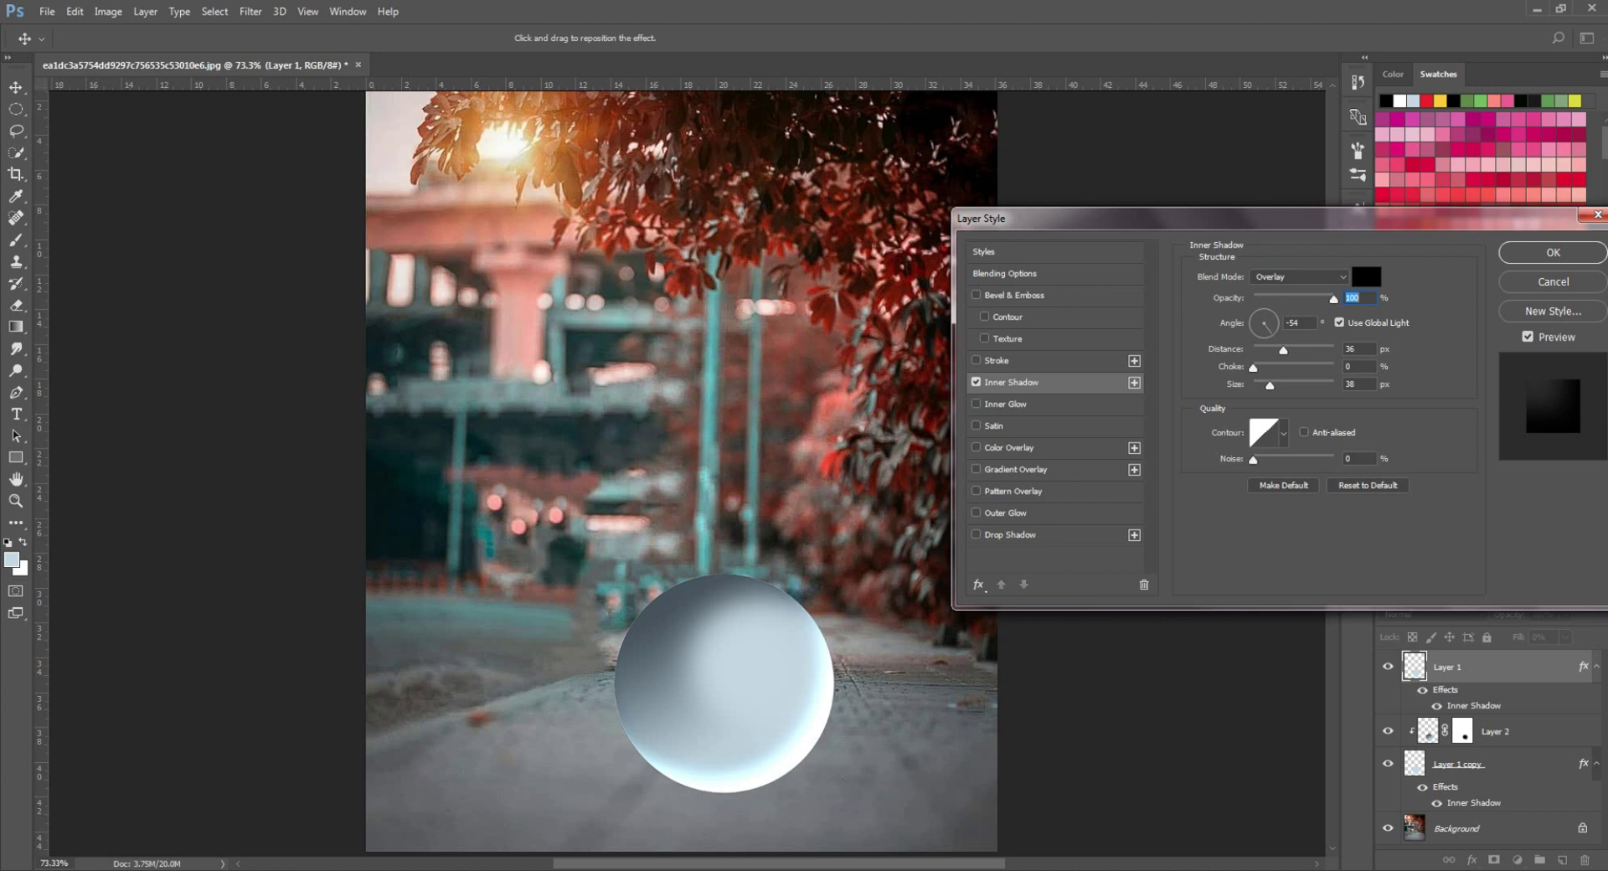
Turn off global light for Layer 1's inner shadow and set its angle to 105°
click(1340, 323)
mouse_move(1283, 350)
mouse_down()
mouse_move(1264, 350)
mouse_move(1255, 314)
mouse_up()
click(1257, 315)
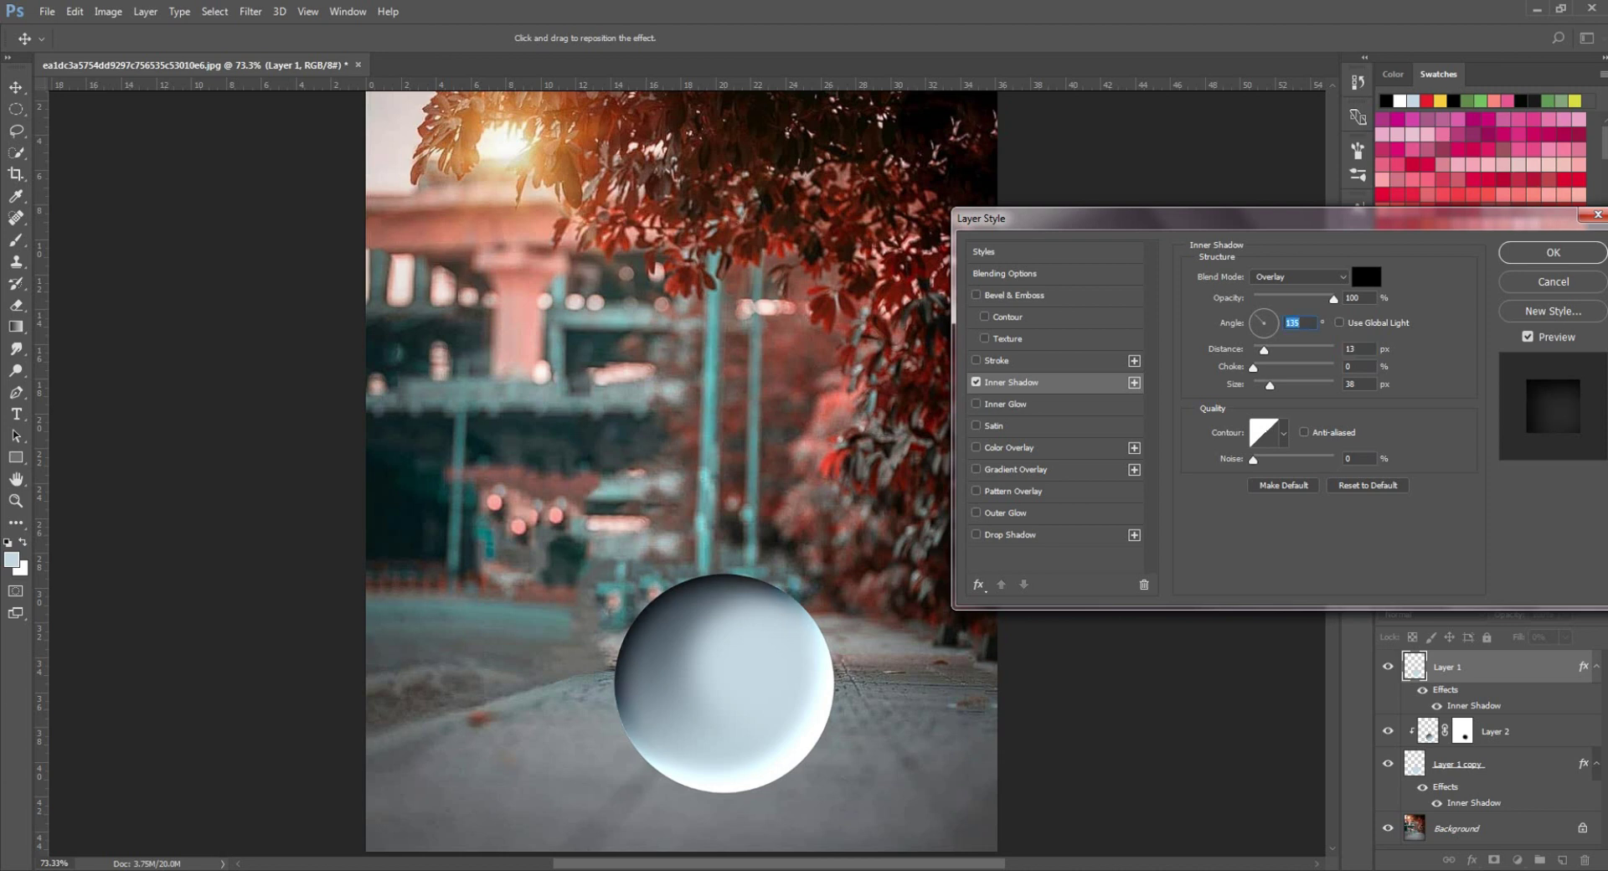
text(127)
click(1260, 312)
drag(1260, 312, 1260, 313)
text(105)
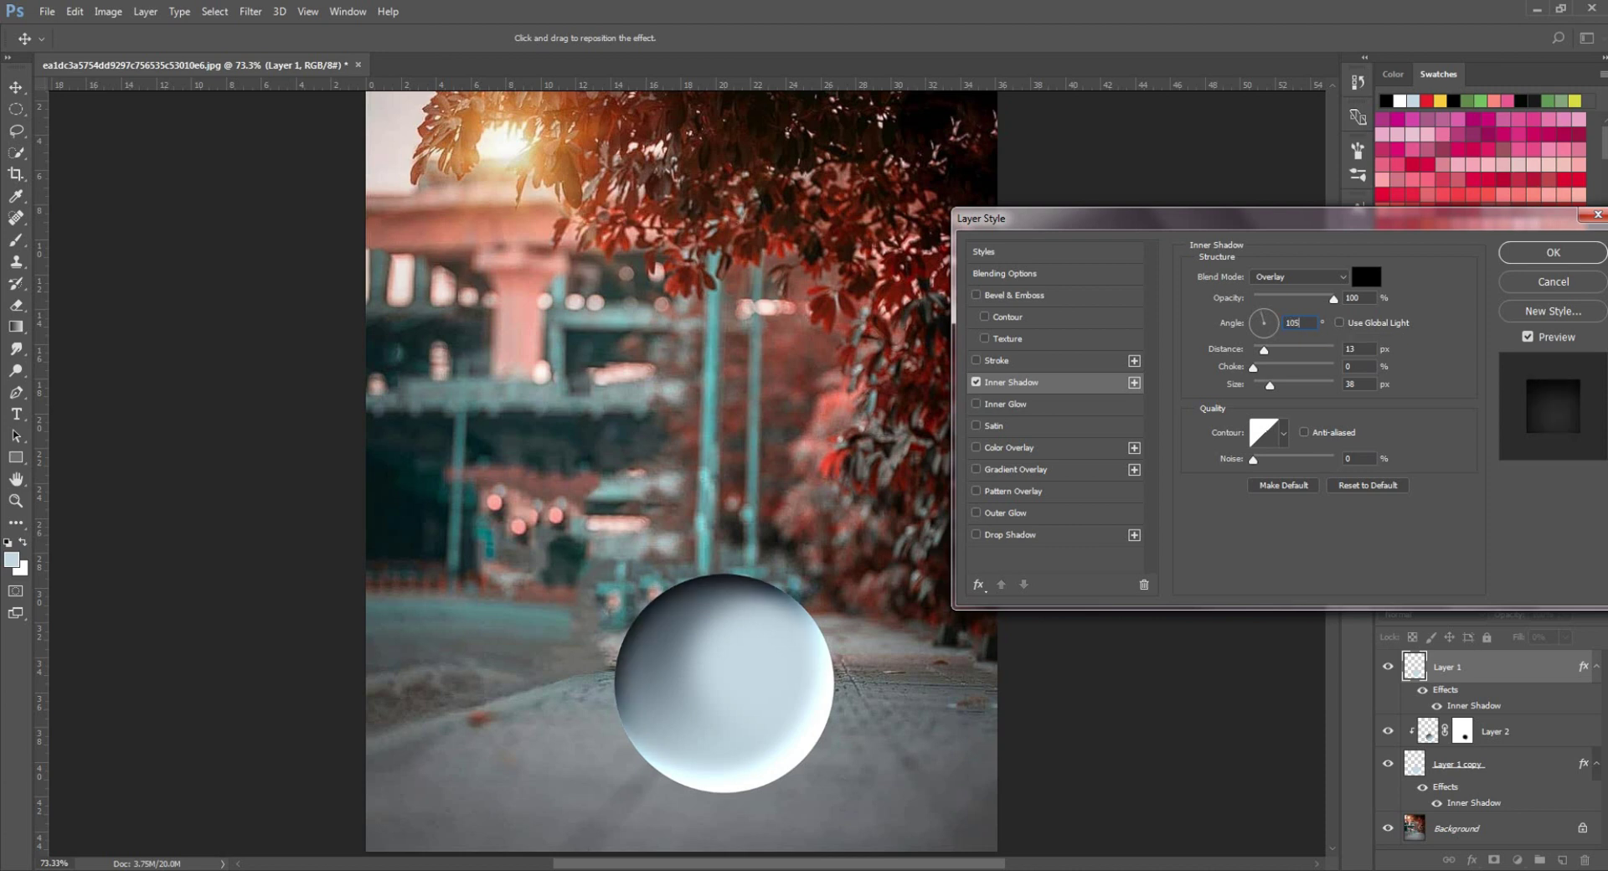
Set the inner shadow's distance to 10 px and its size to 51 px
key(Tab)
text(10)
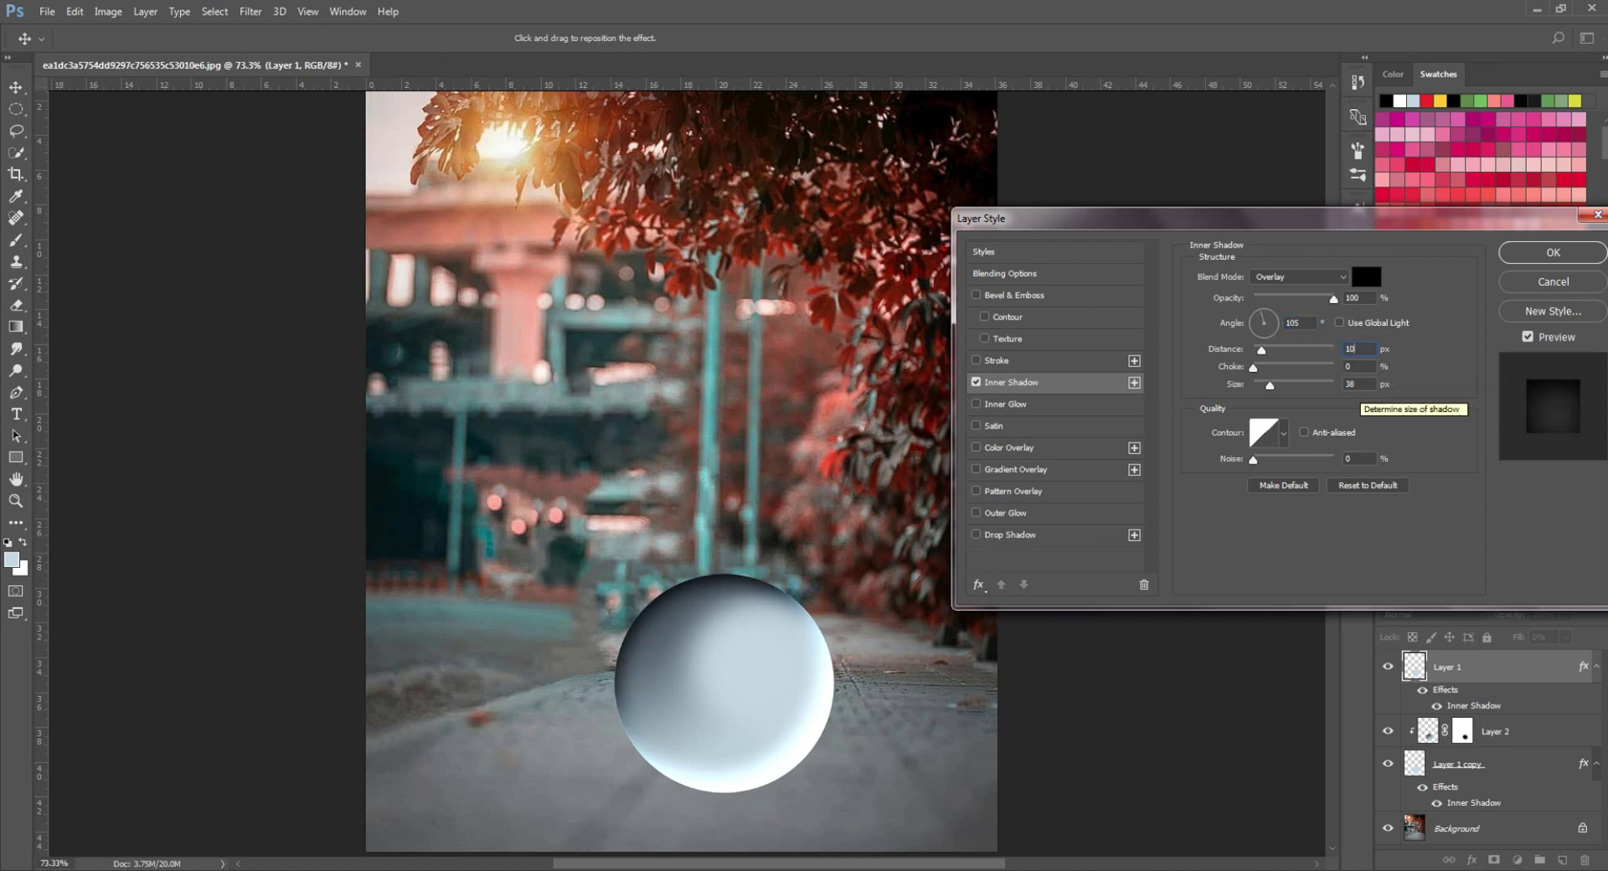
double_click(1355, 384)
drag(1269, 386, 1274, 385)
mouse_move(1424, 218)
mouse_down()
mouse_move(1377, 219)
mouse_move(1424, 205)
mouse_up()
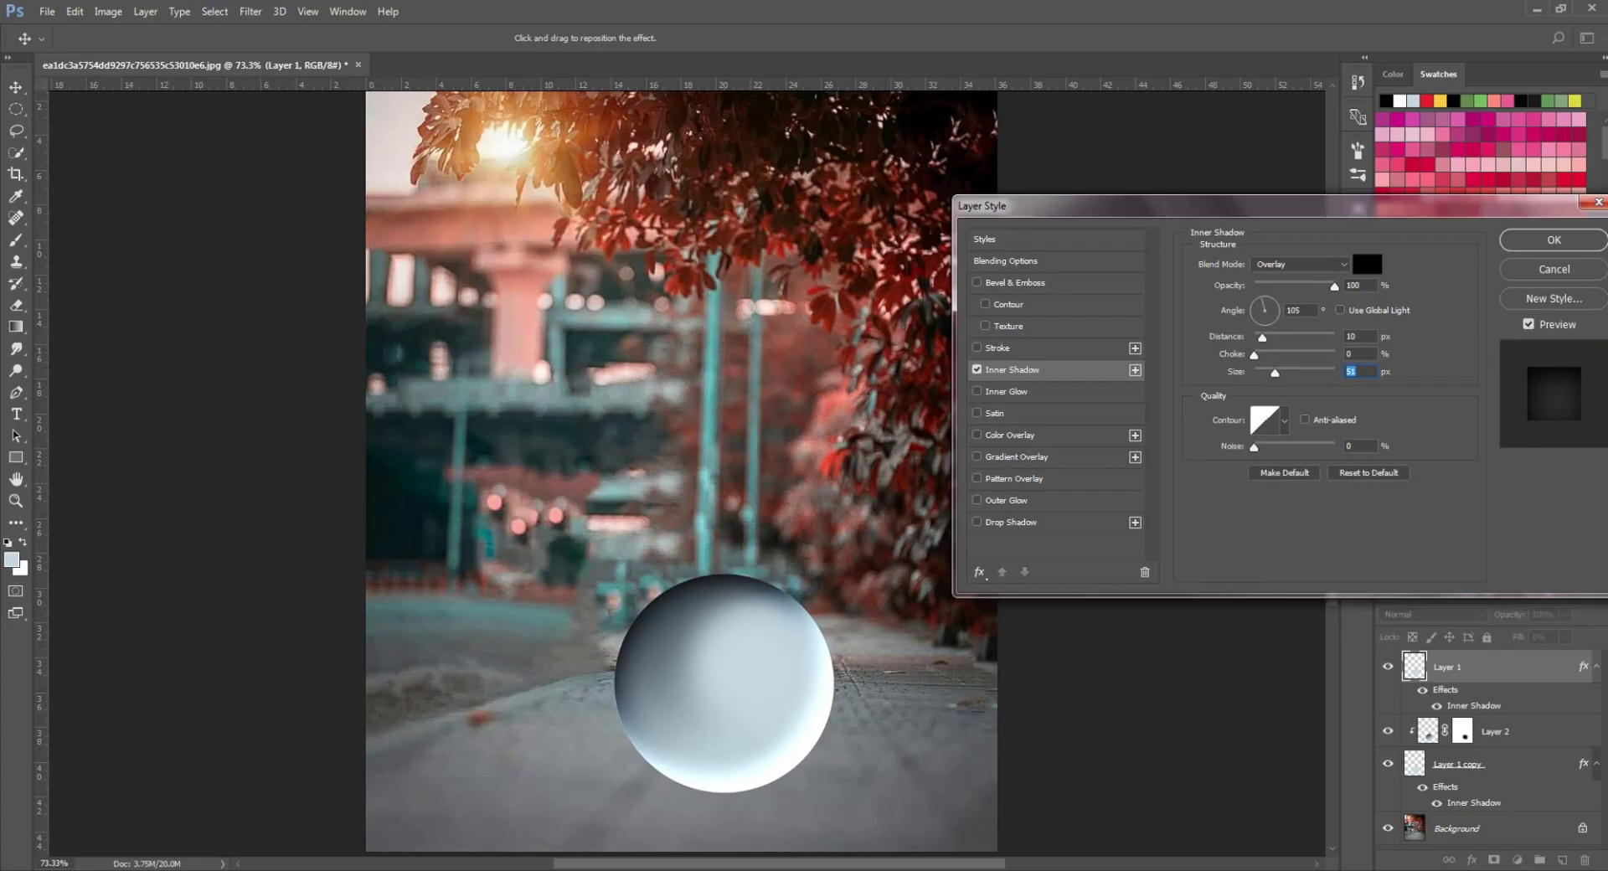
Add an inner glow to Layer 1 in black with Normal blend mode and 14% opacity
click(1007, 392)
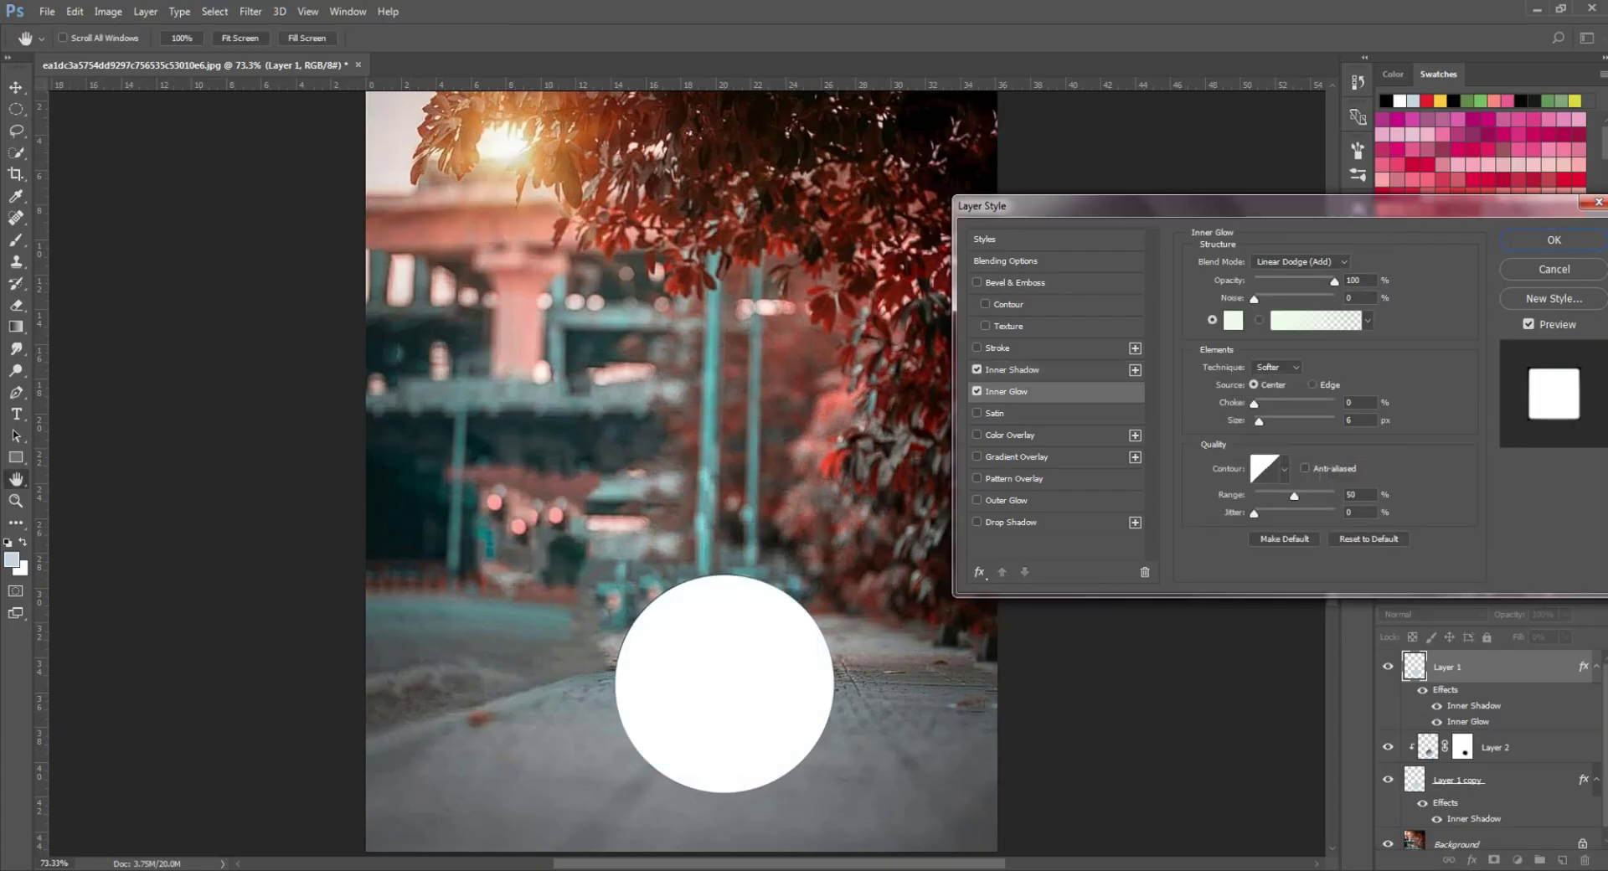
click(1301, 262)
click(1290, 277)
click(1233, 321)
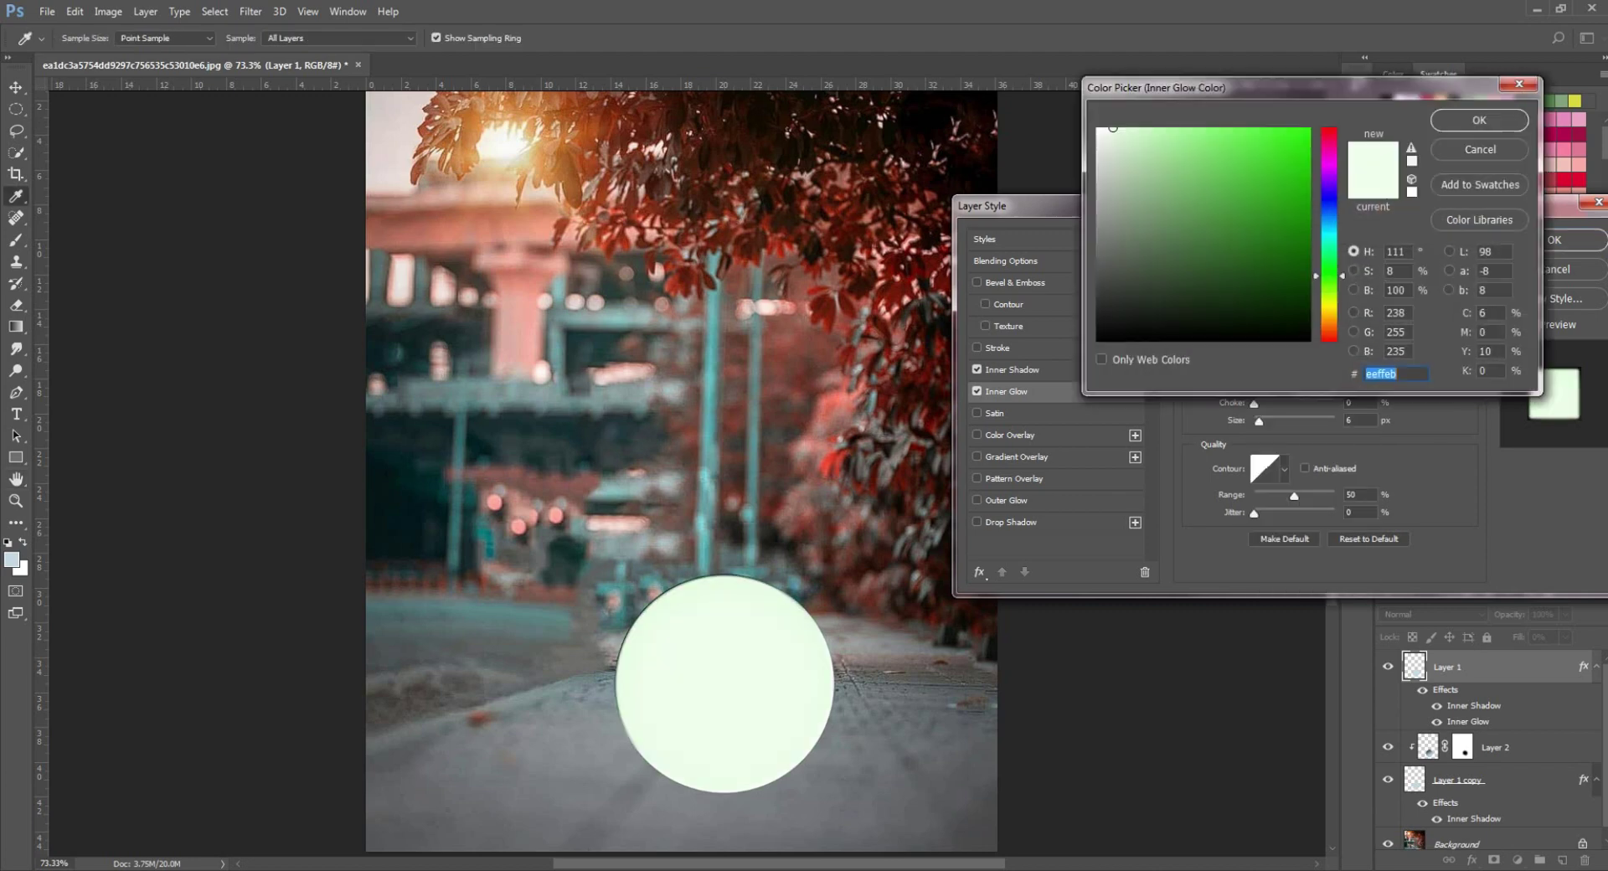
drag(1233, 326, 1228, 345)
click(1480, 121)
drag(1335, 282, 1264, 282)
drag(1265, 206, 1254, 163)
key(Up)
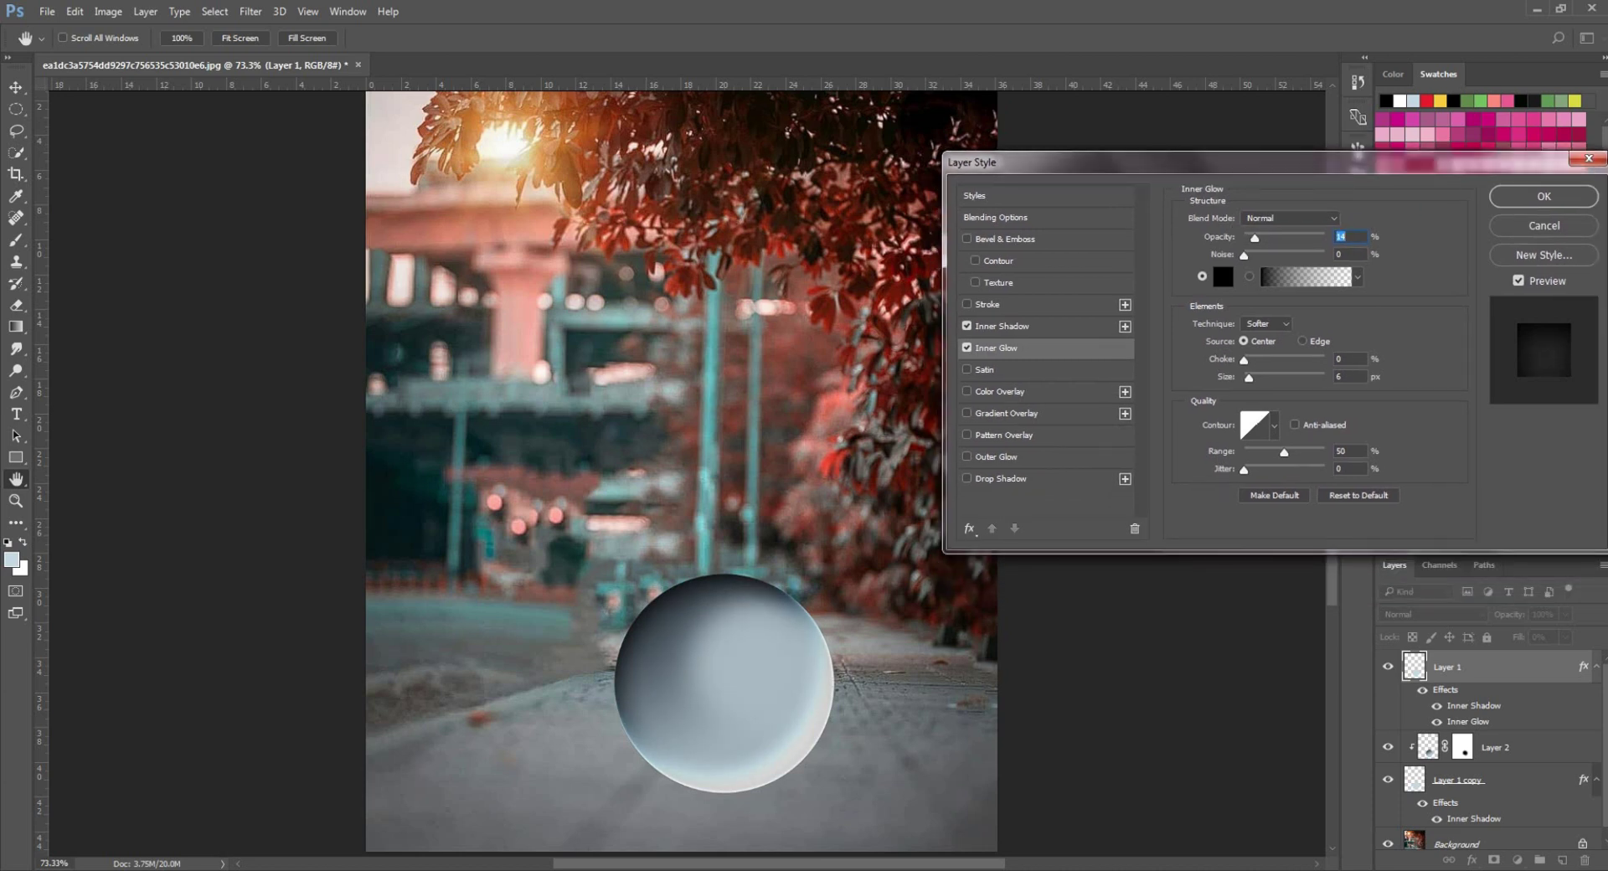
Set the inner glow's source to Edge and its choke to 24%
click(1303, 342)
drag(1244, 361, 1265, 361)
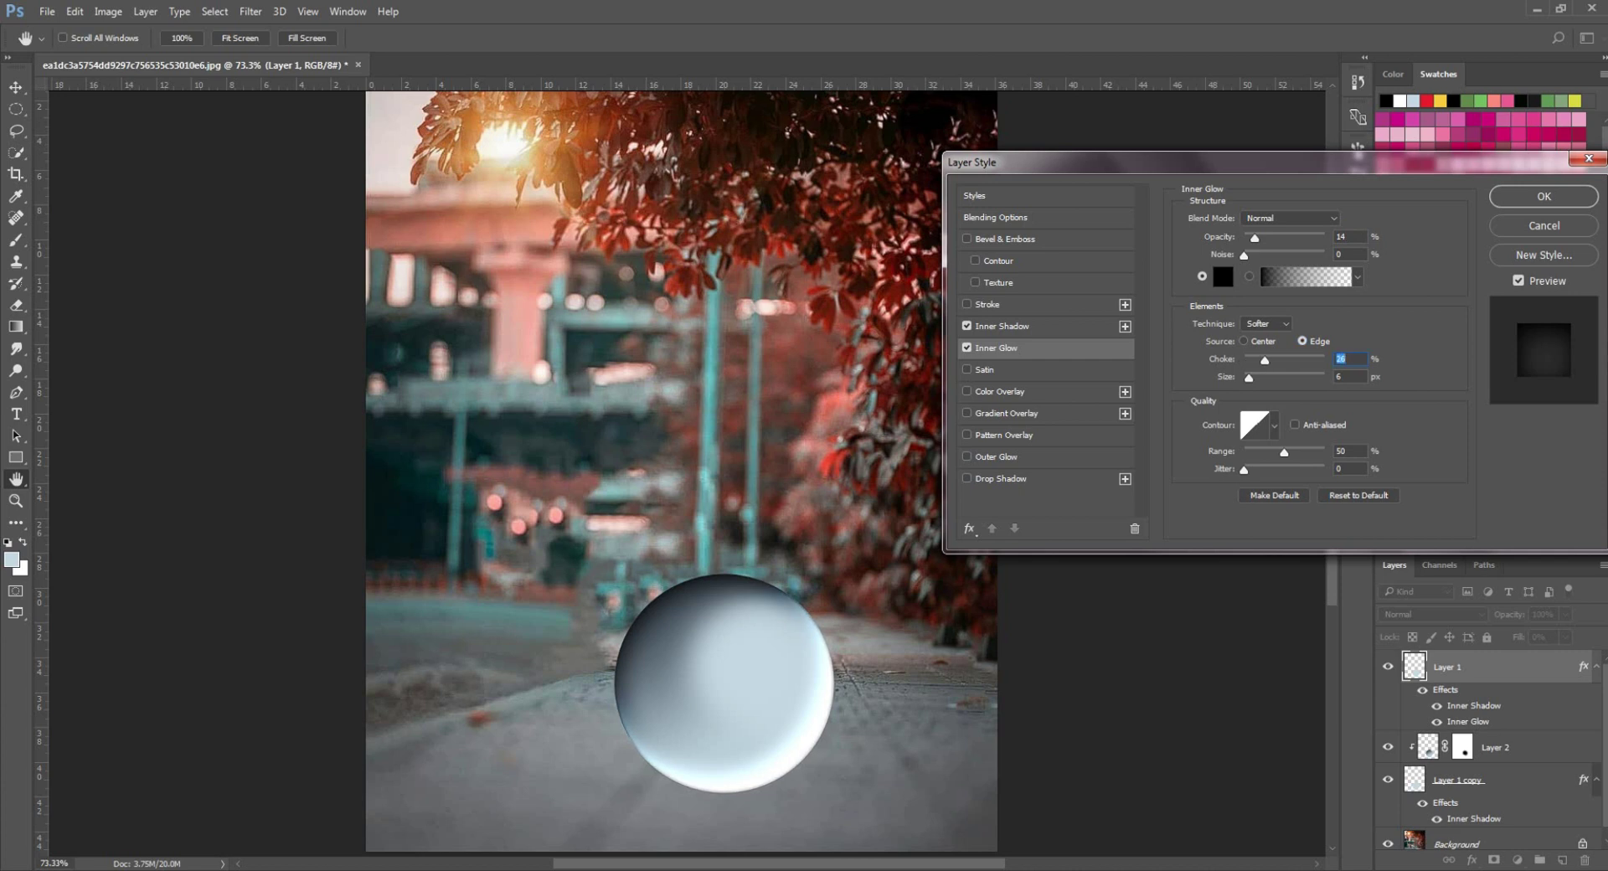
drag(1256, 163, 1236, 178)
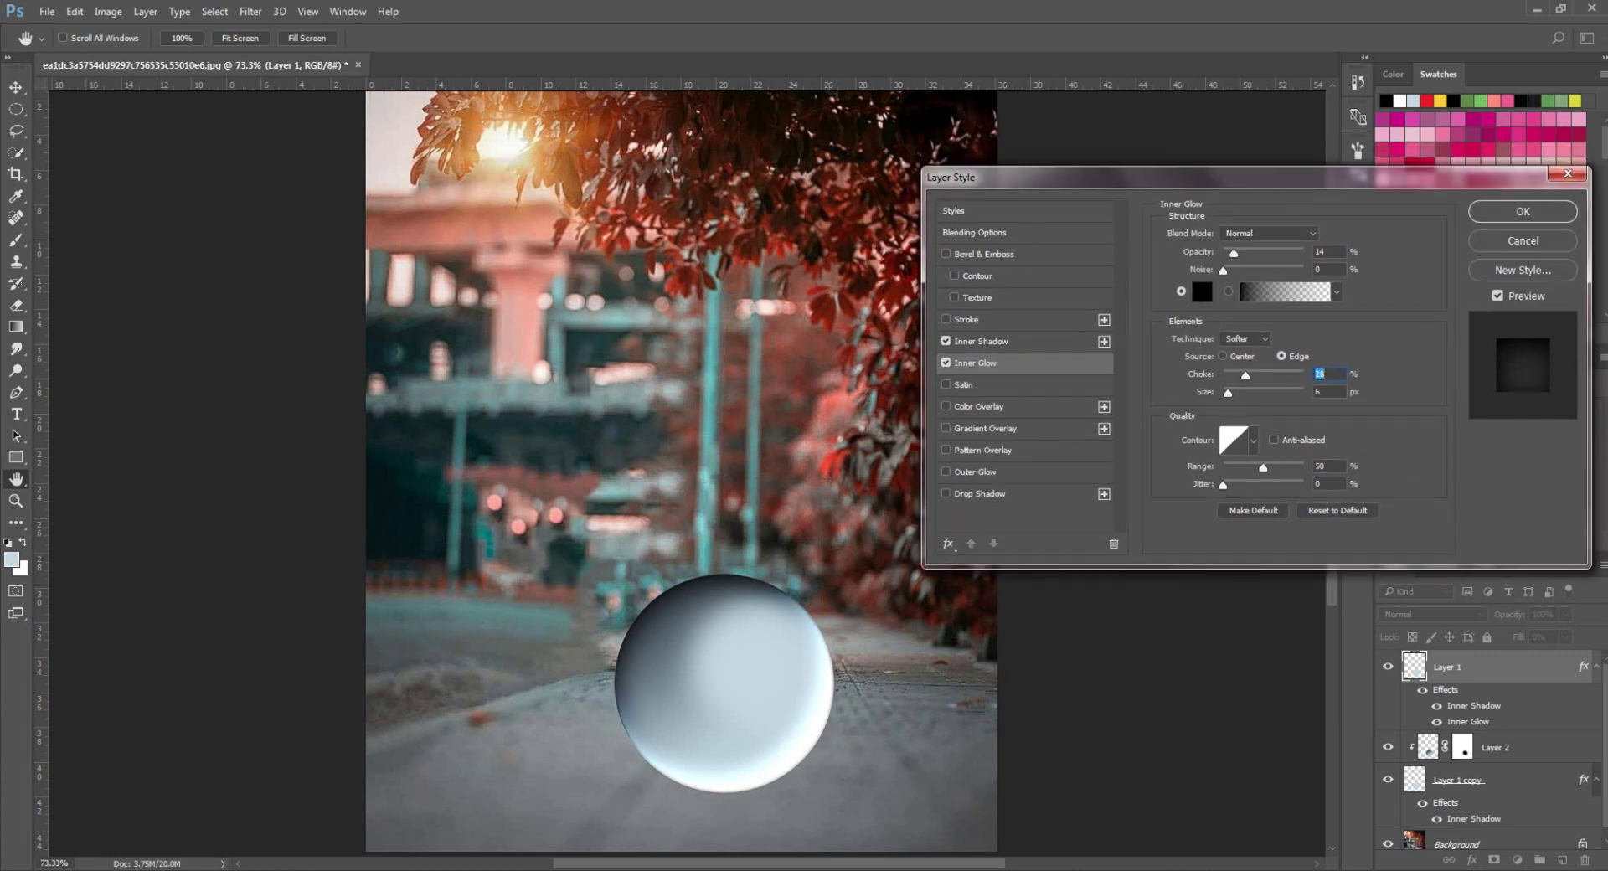
drag(1245, 375, 1242, 376)
drag(1236, 177, 1225, 178)
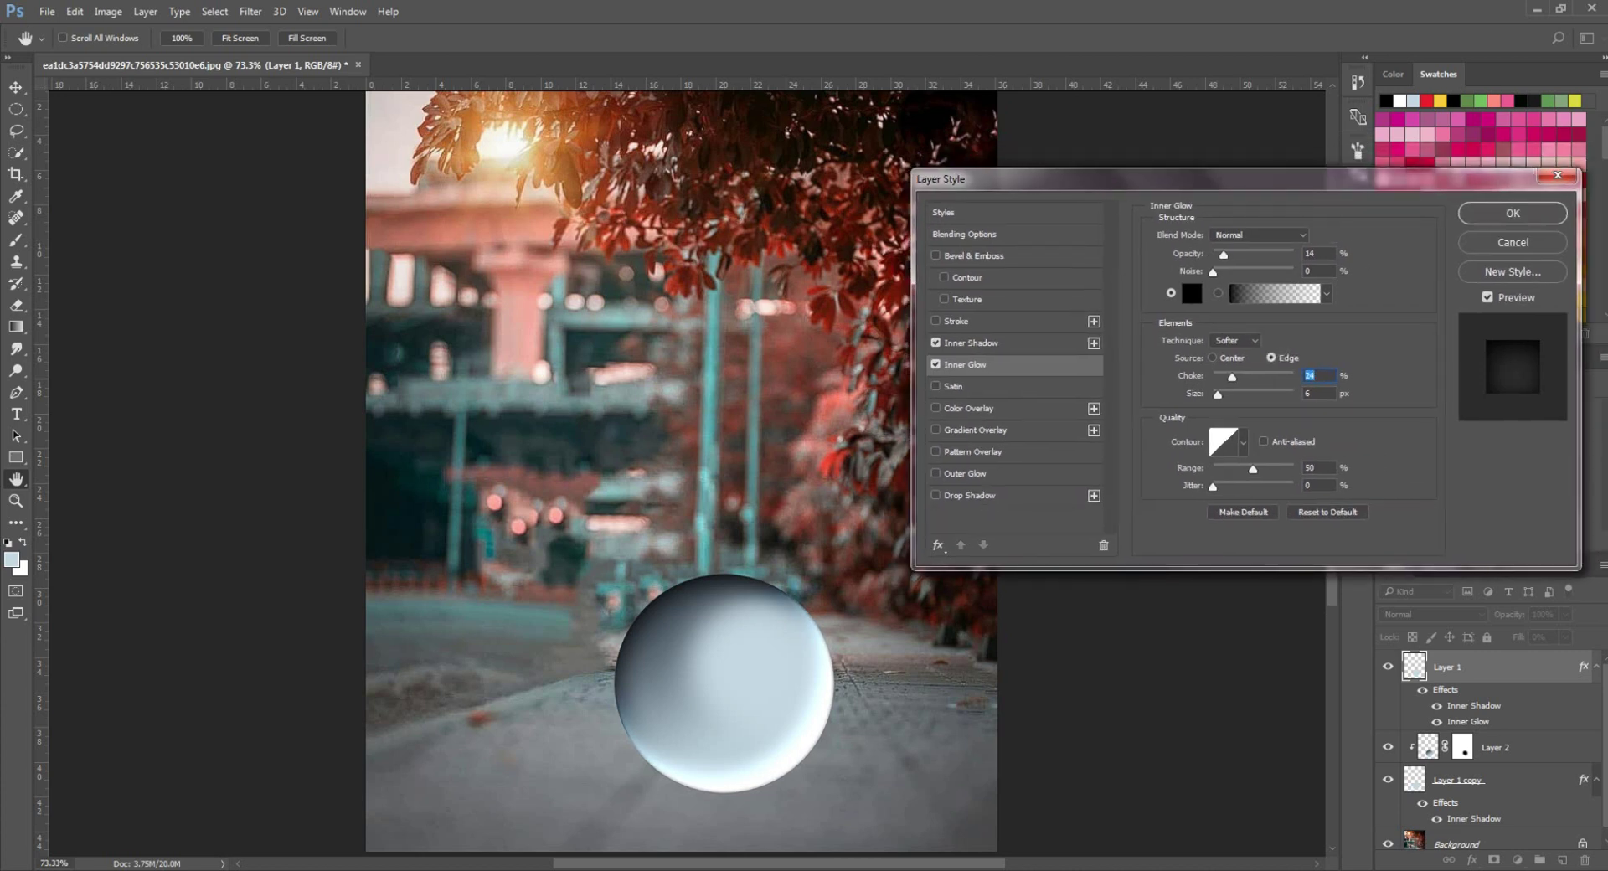
Enable anti-aliasing for the inner glow, set its range to 100% and apply the layer style
click(1264, 441)
drag(1254, 469, 1295, 469)
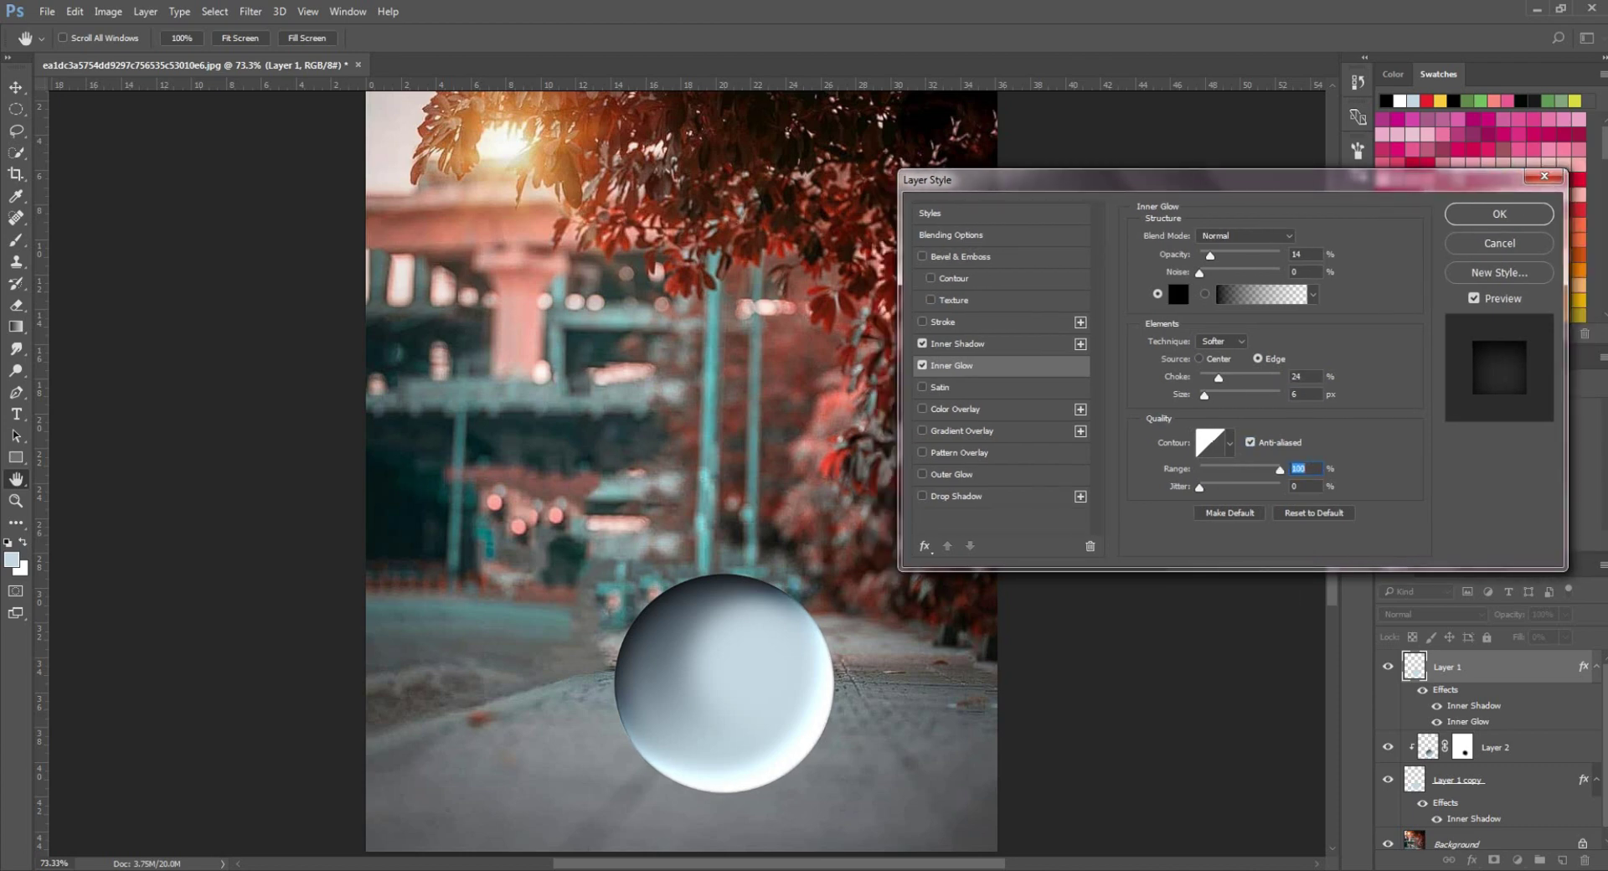
click(1513, 213)
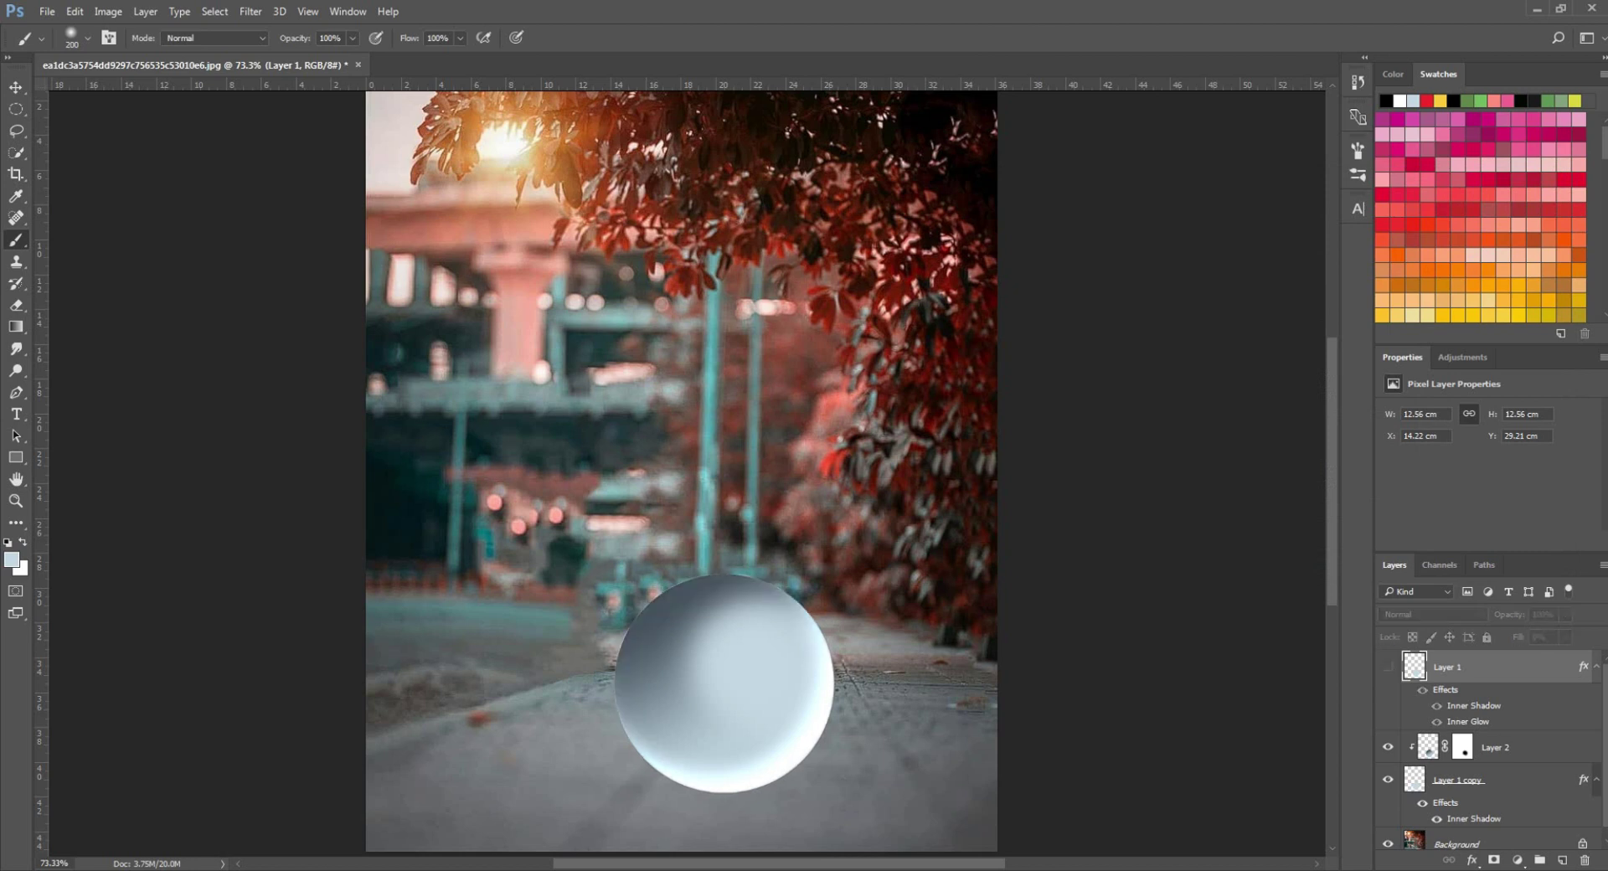
Toggle the visibility of the sphere layers to compare the shading with and without them
click(1388, 747)
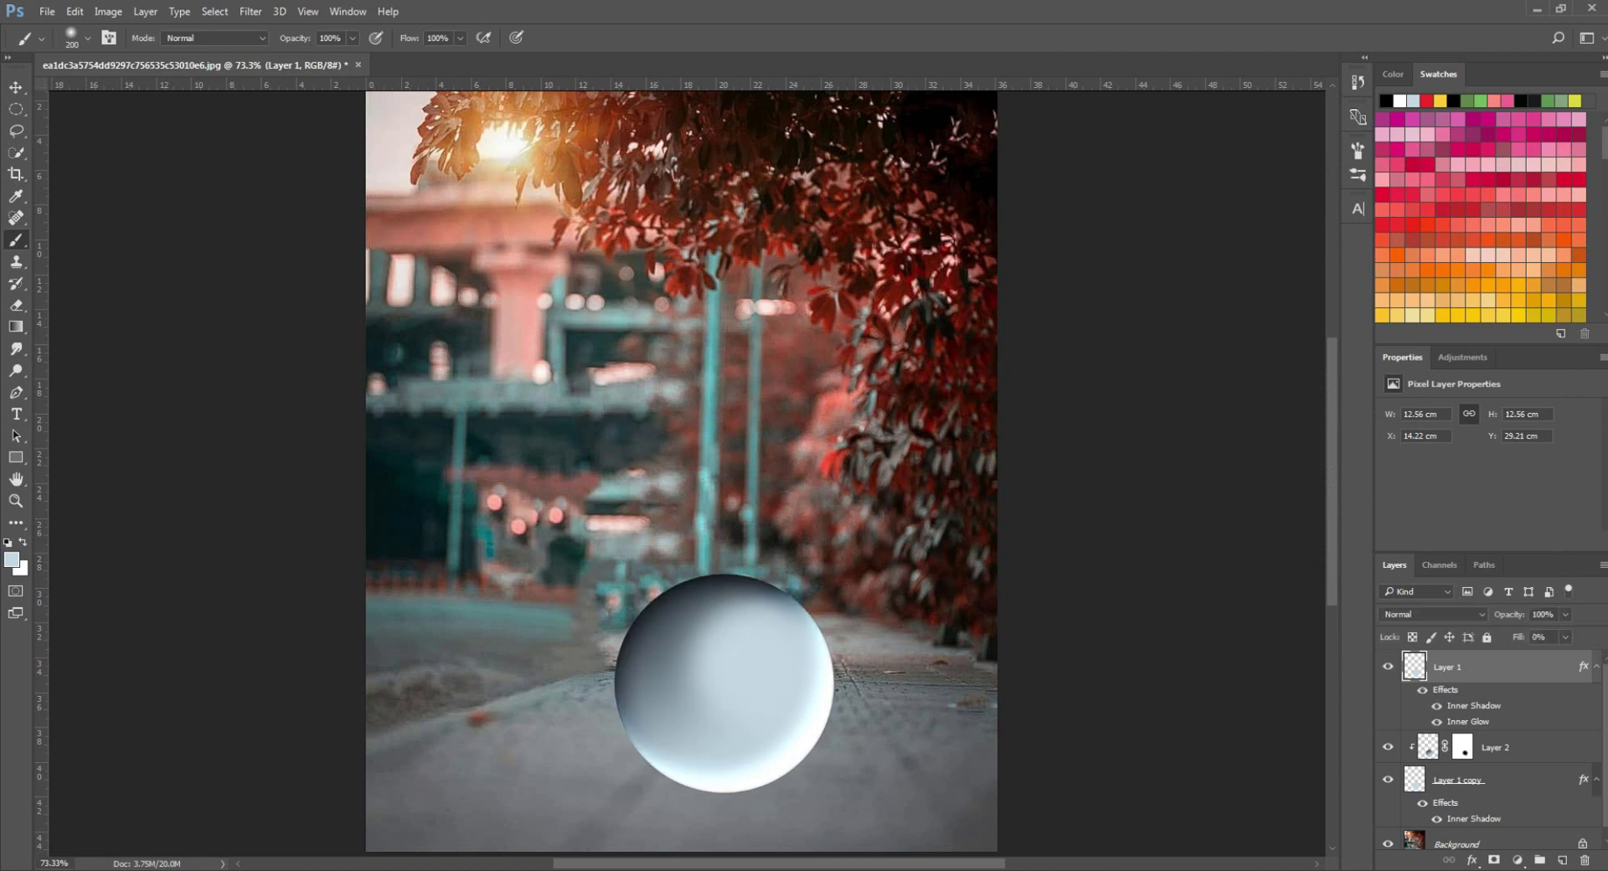
click(1388, 780)
click(1388, 780)
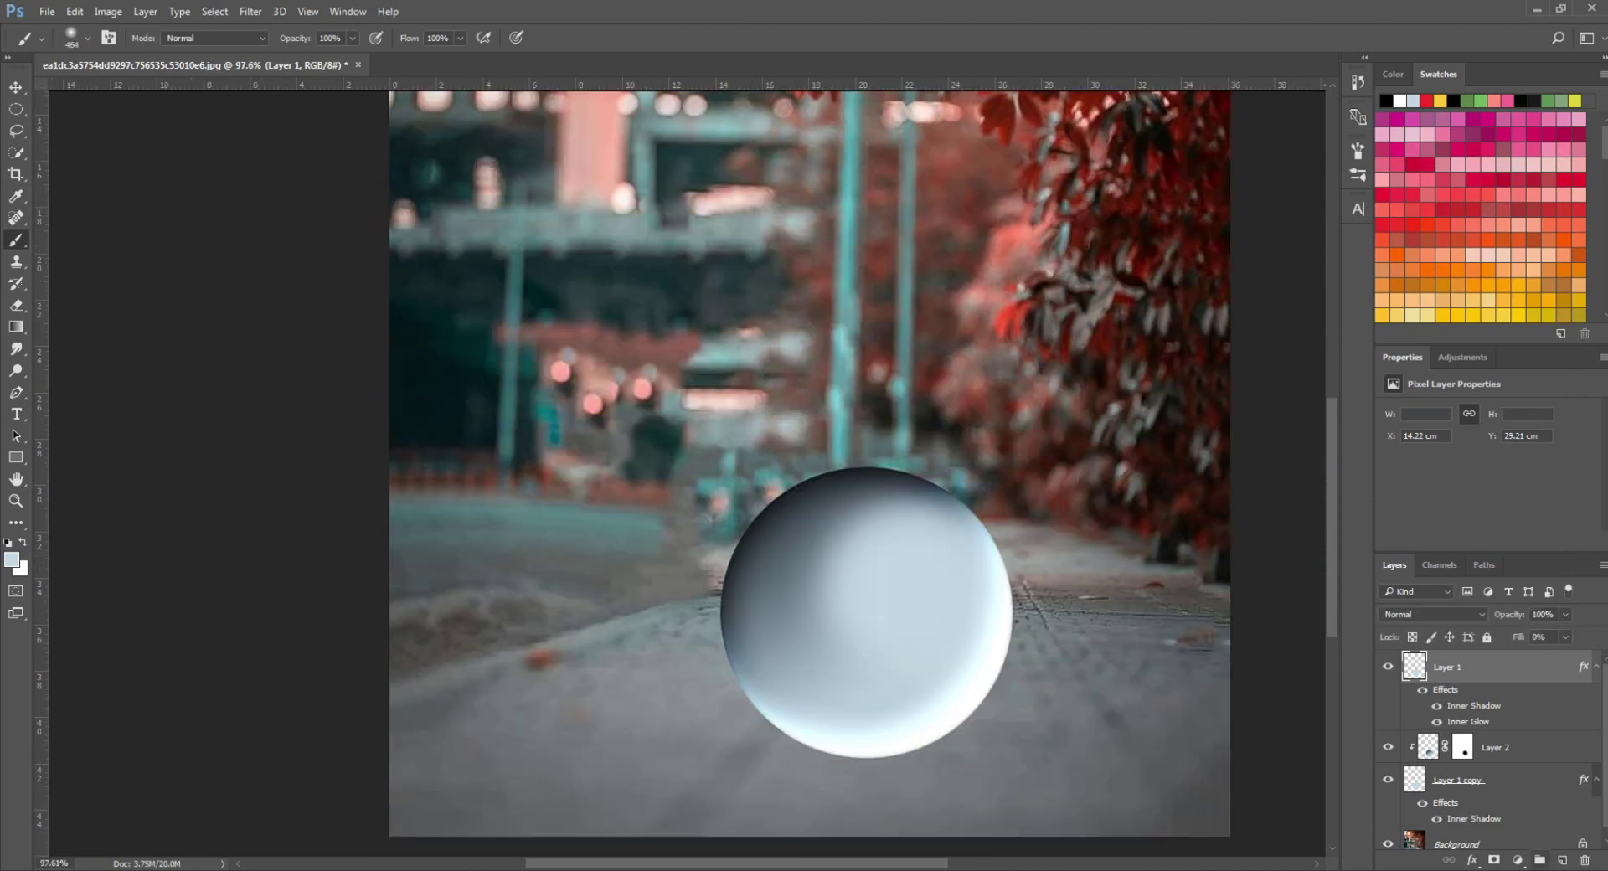
Create a new layer above Layer 1 and give it a layer mask filled with black
click(1563, 860)
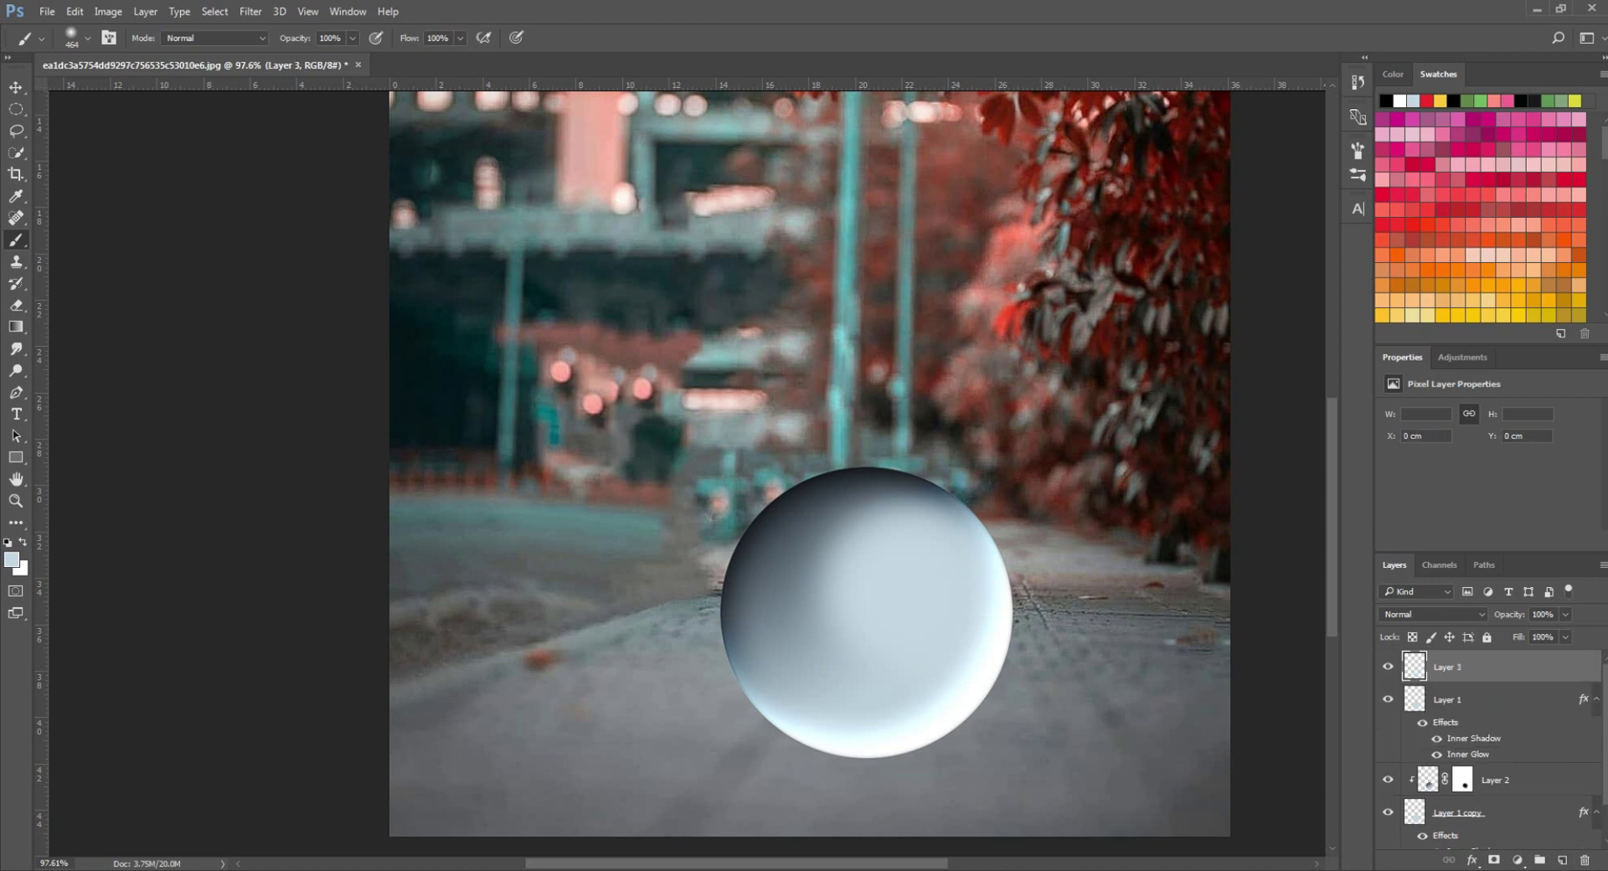
click(1494, 861)
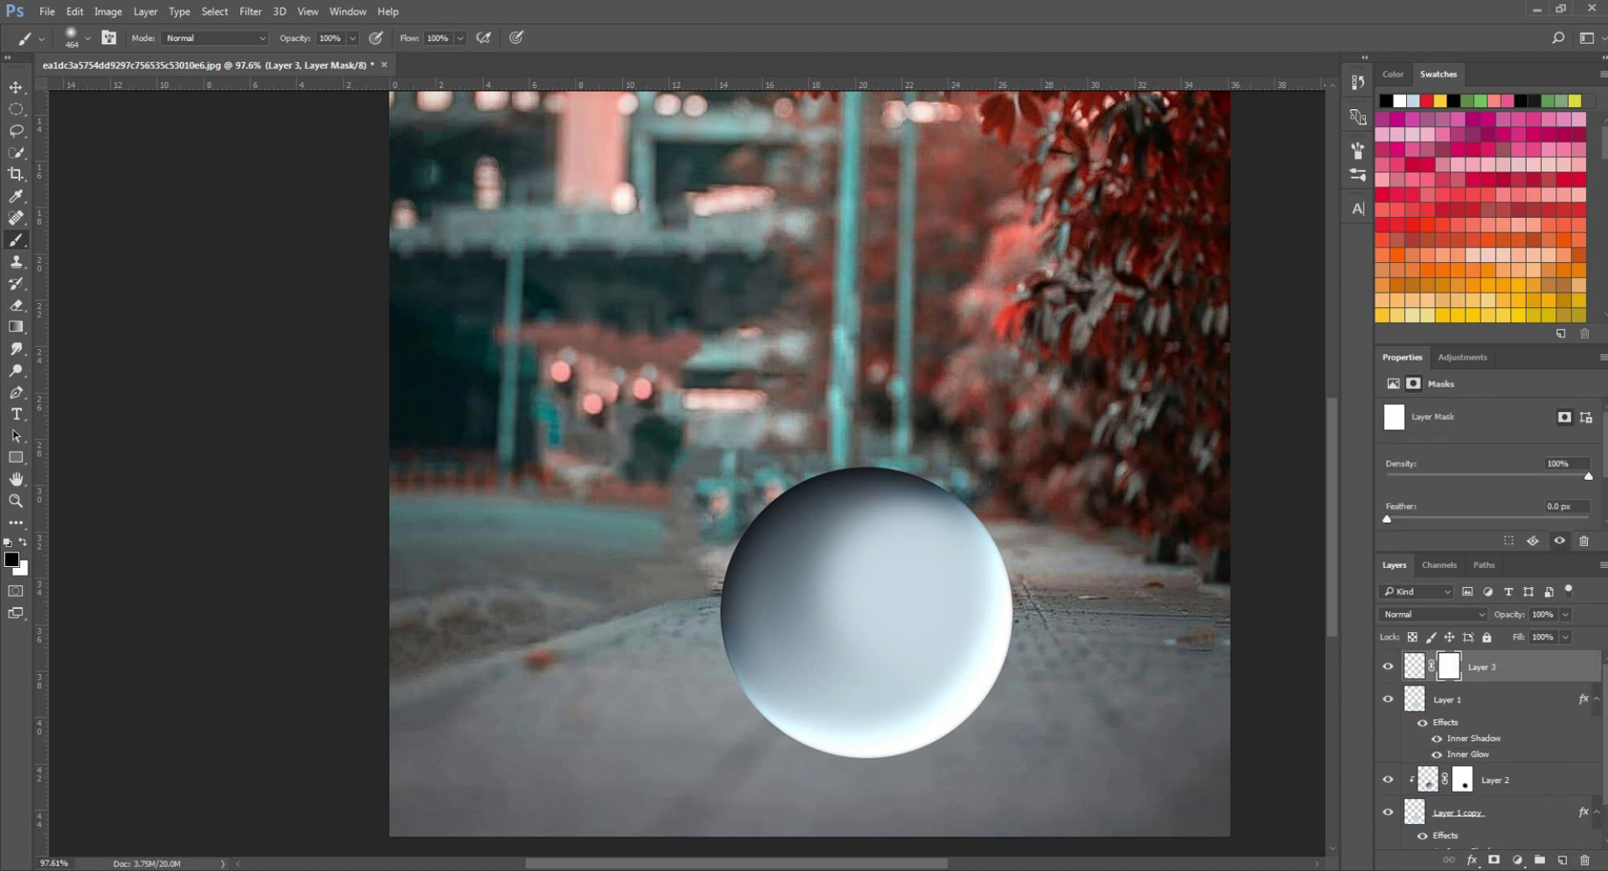
click(12, 559)
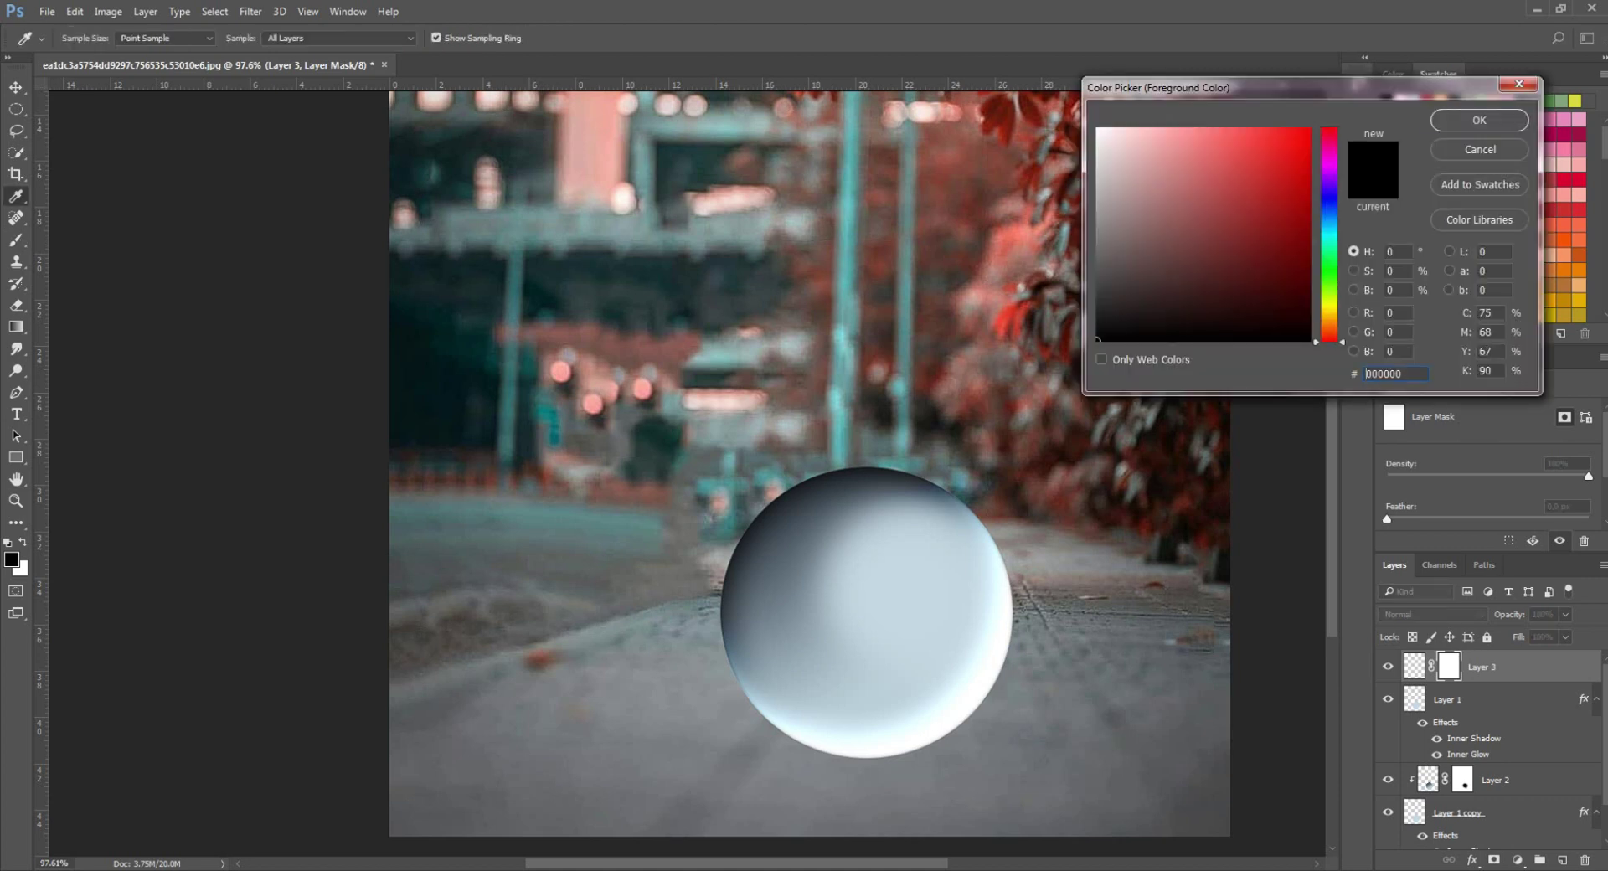
click(1480, 120)
key(alt+BackSpace)
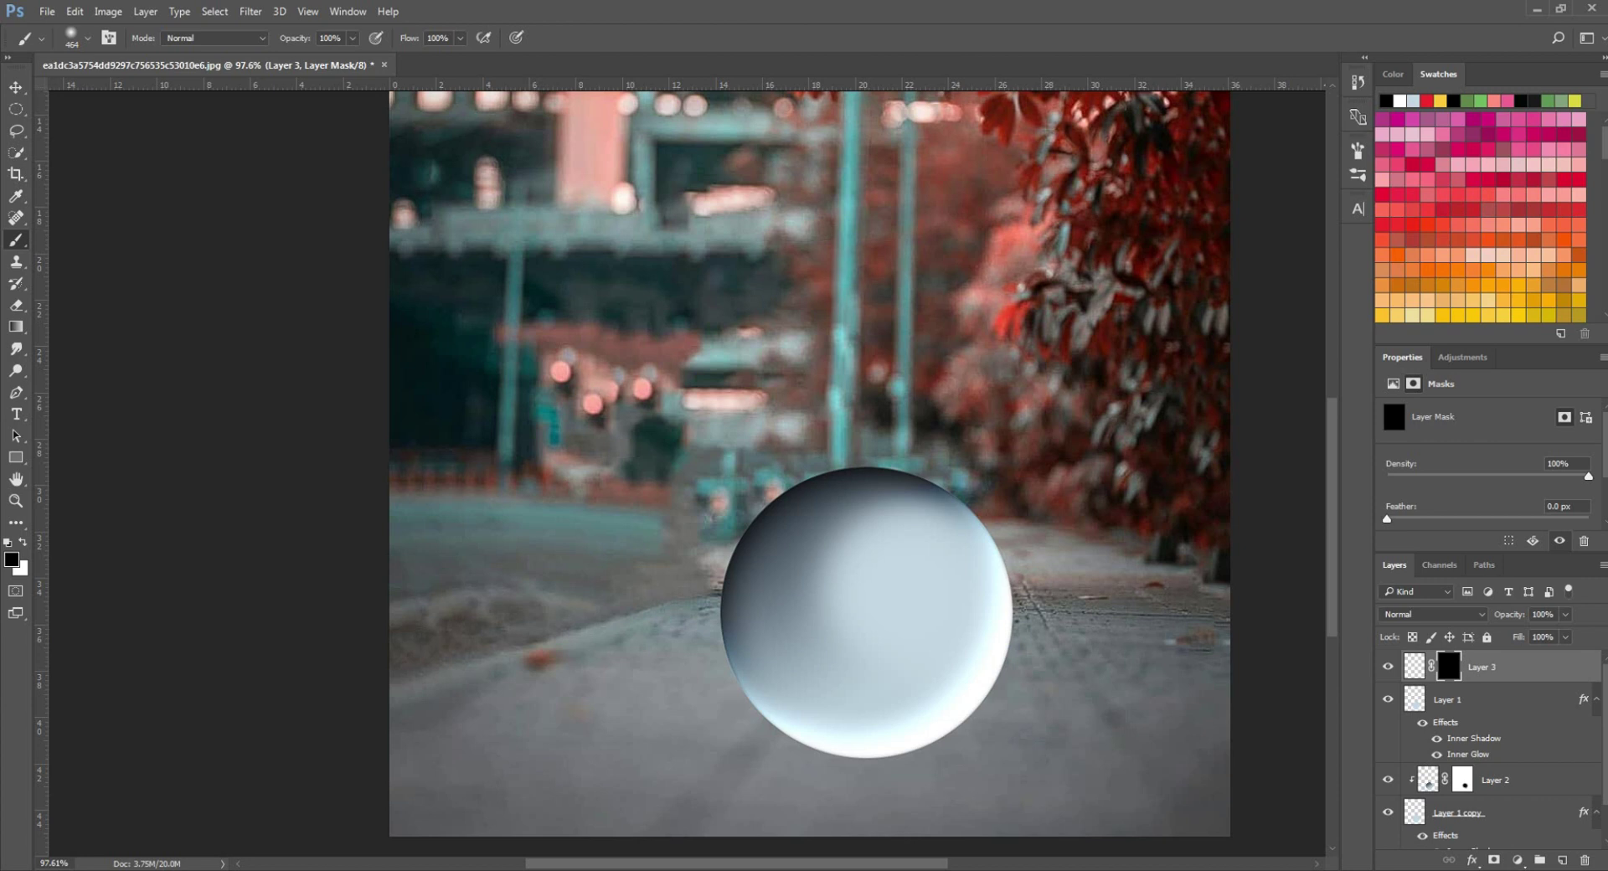
click(87, 39)
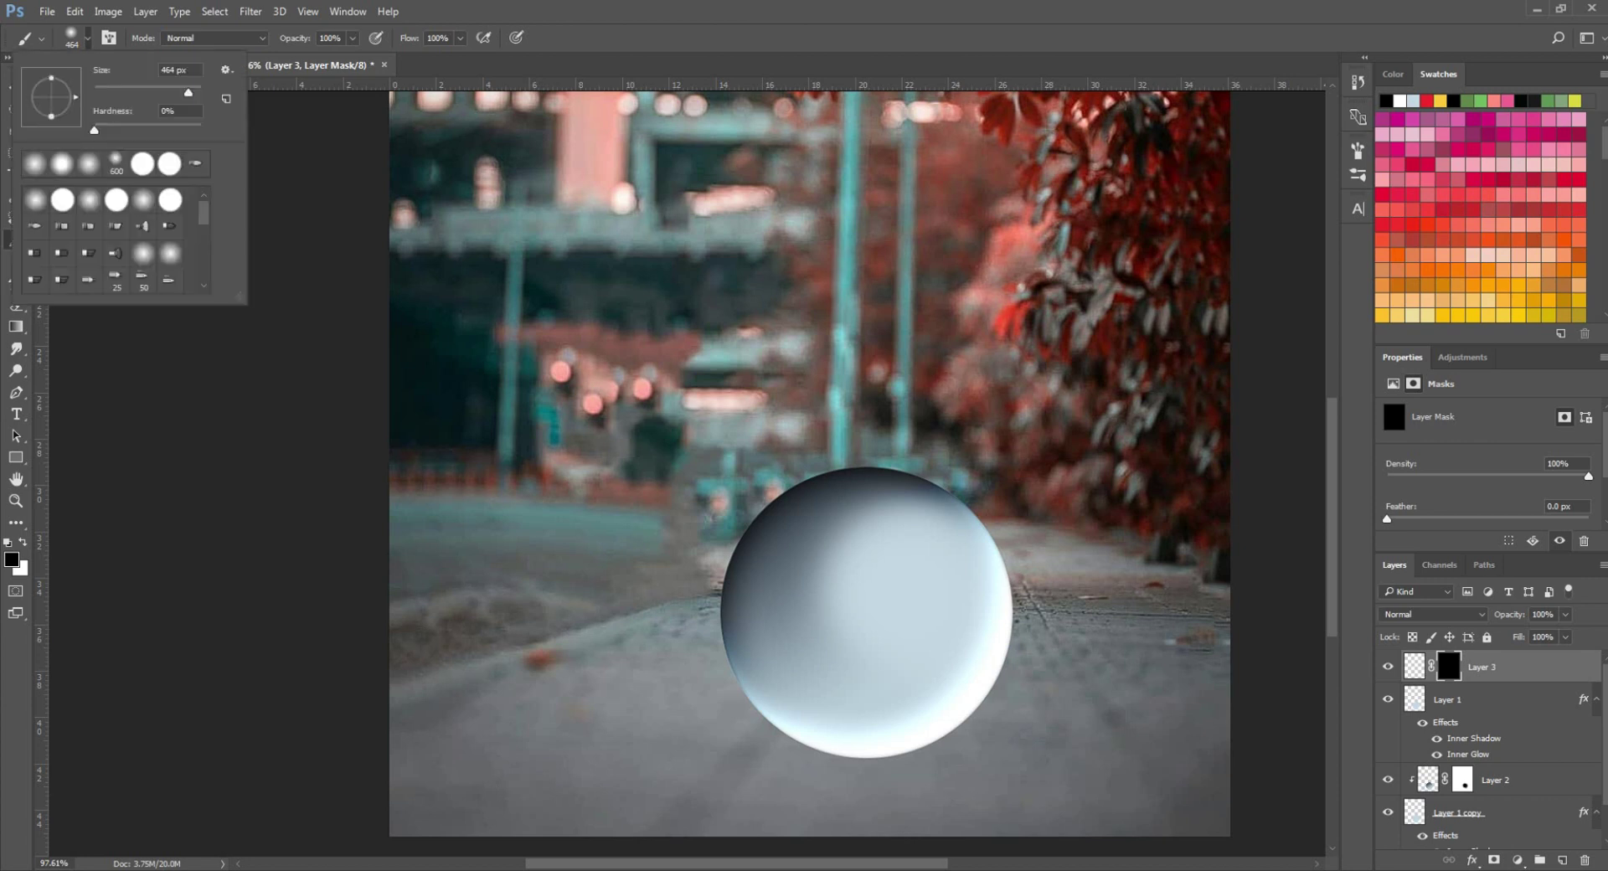
click(867, 614)
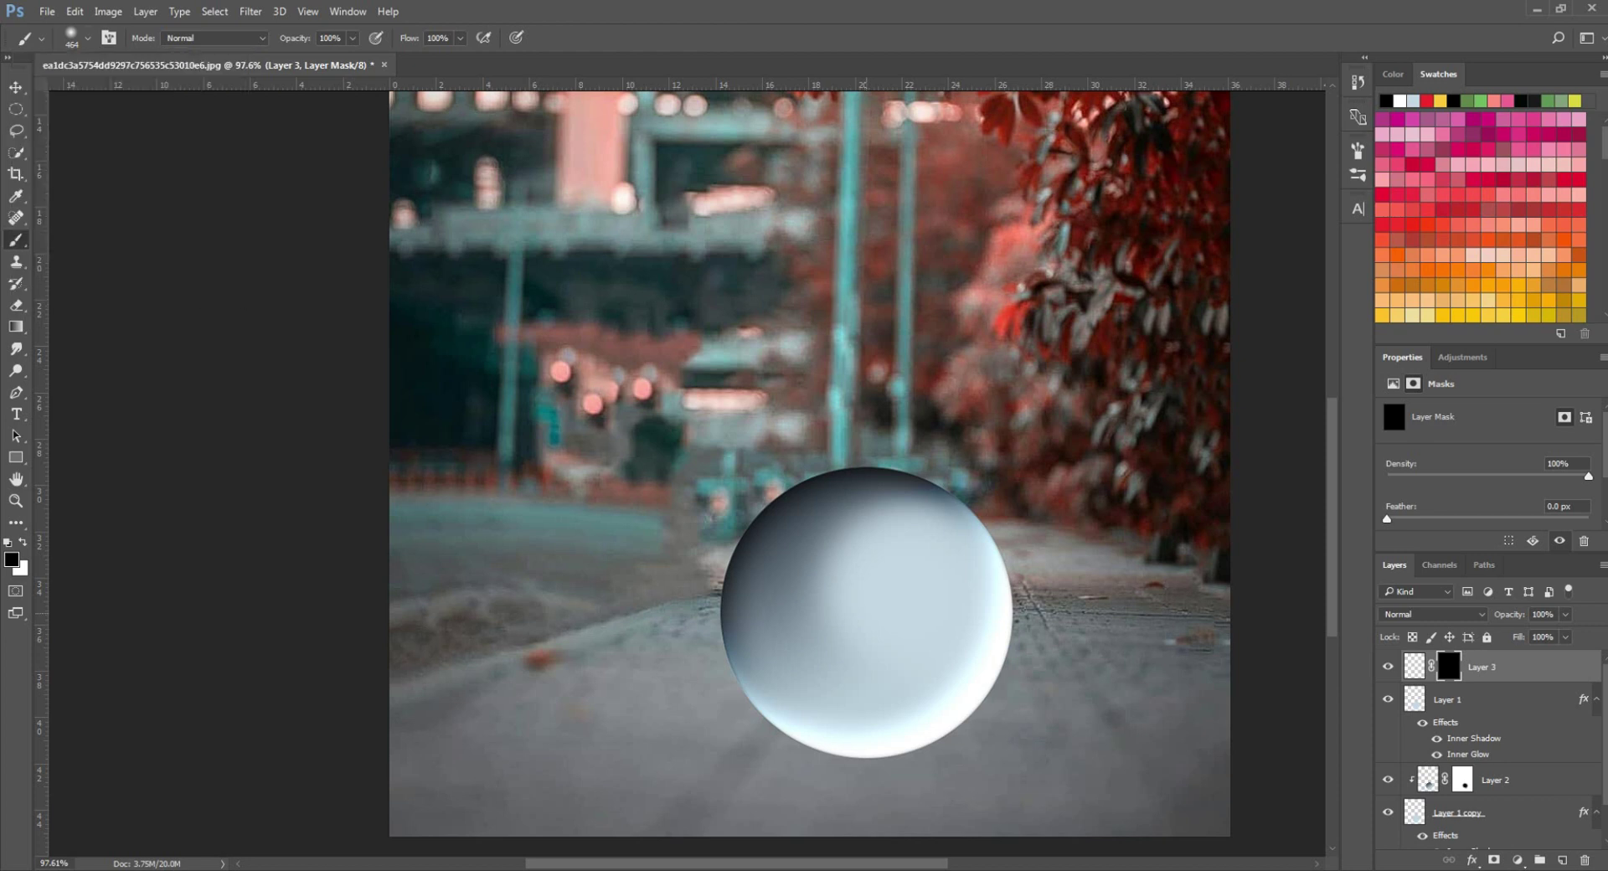
Paint Layer 3's mask white over the sphere's centre and lower the layer's opacity to 30%
key(x)
click(866, 614)
click(866, 613)
click(866, 614)
click(866, 614)
click(867, 614)
click(866, 614)
click(1543, 614)
text(3)
Soften Layer 3's mask with a 25-pixel Gaussian Blur
click(250, 12)
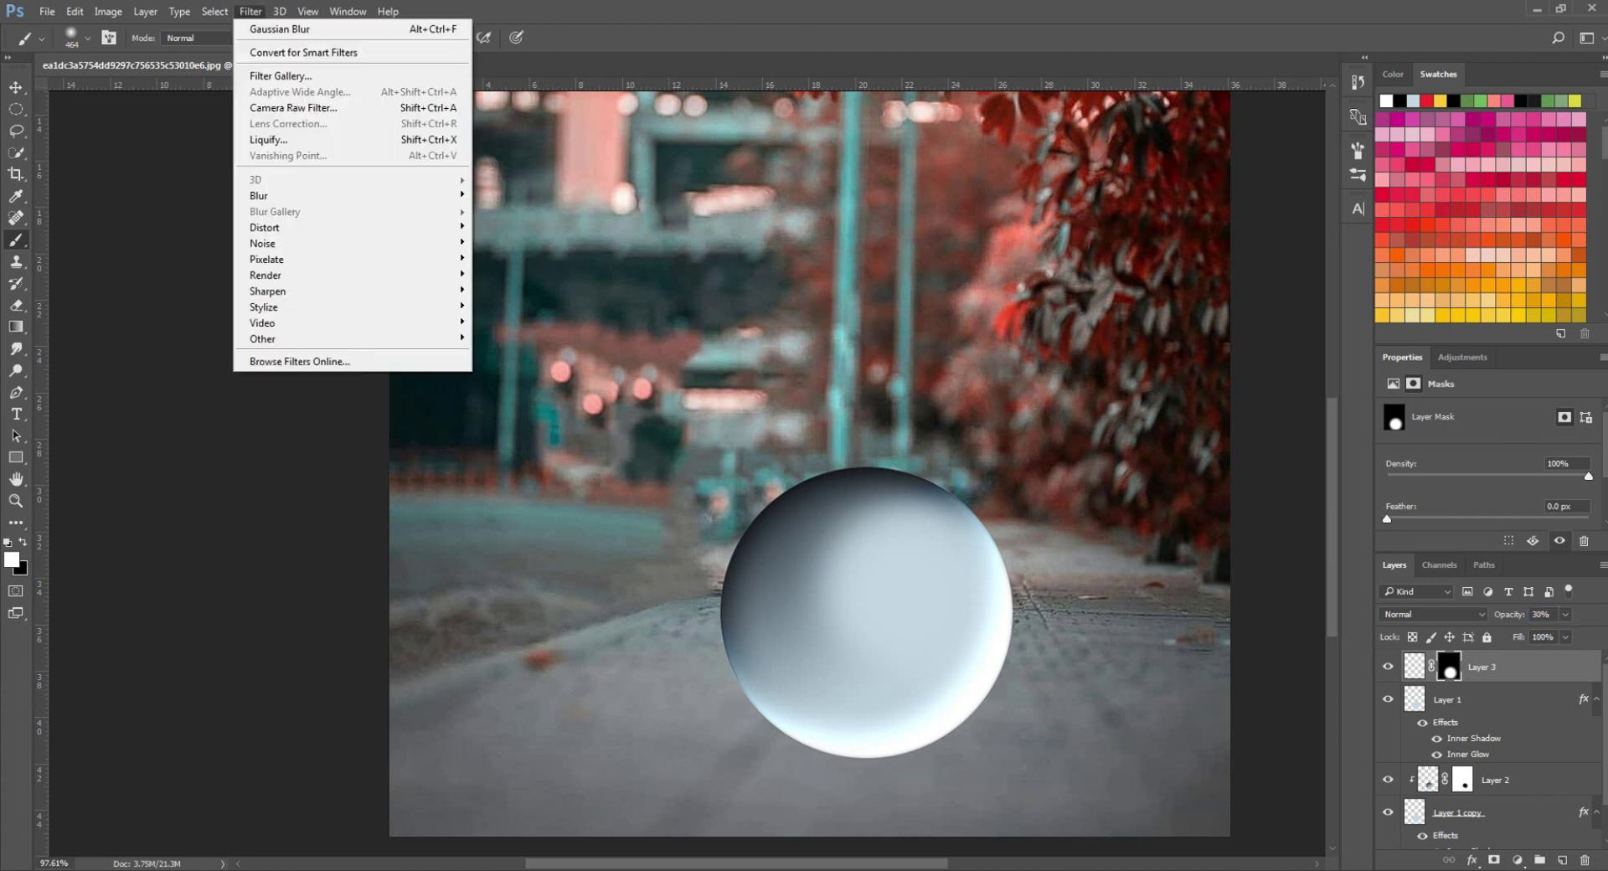
mouse_move(277, 195)
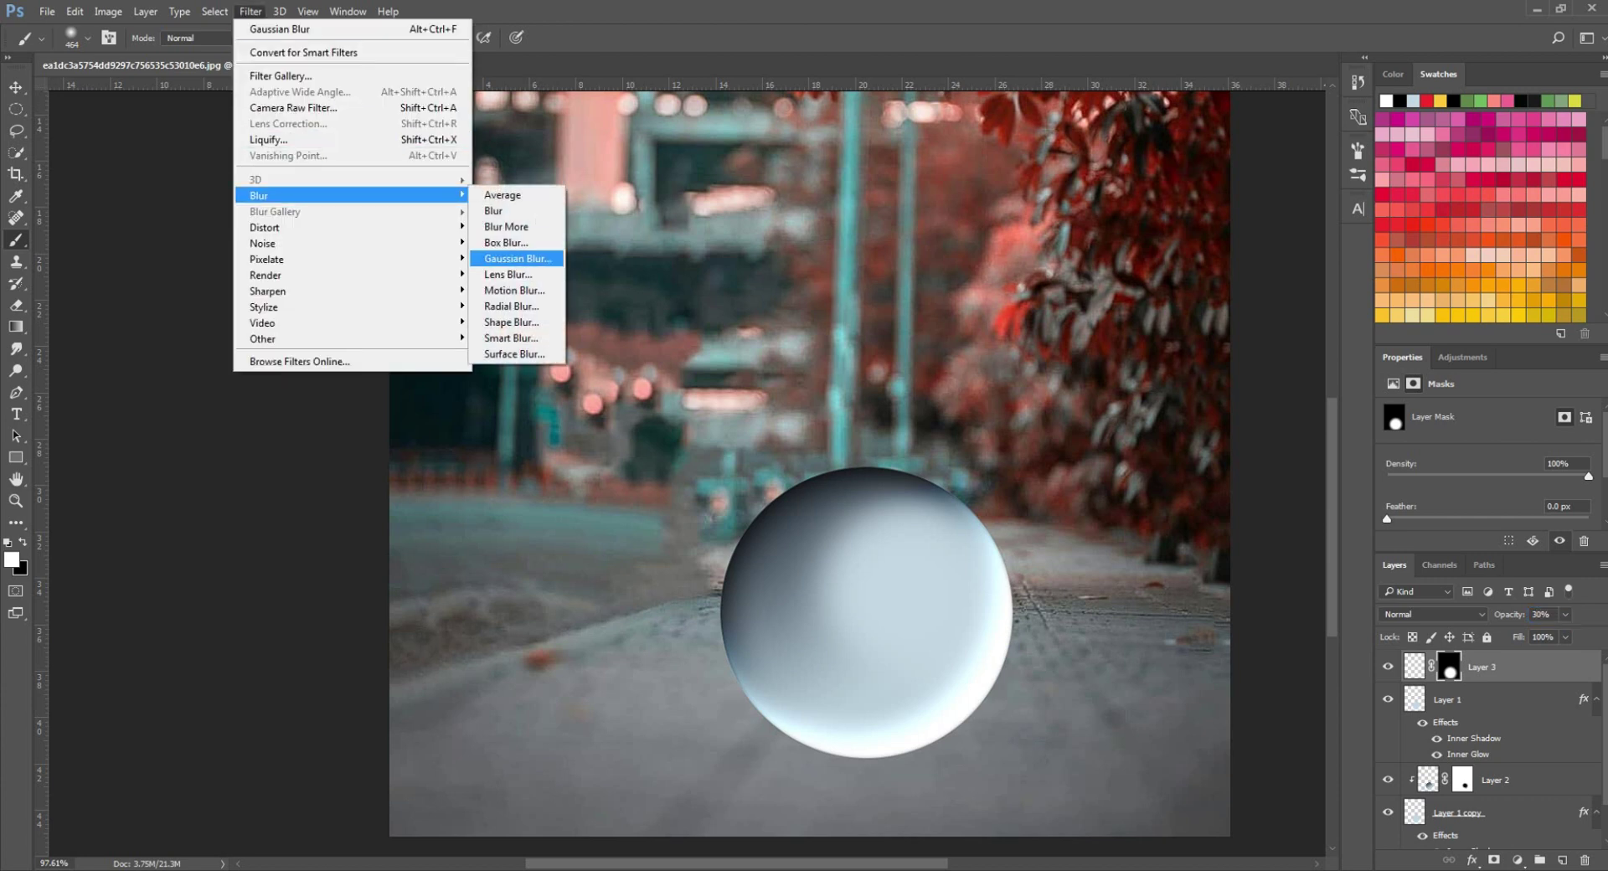
click(517, 258)
click(1464, 146)
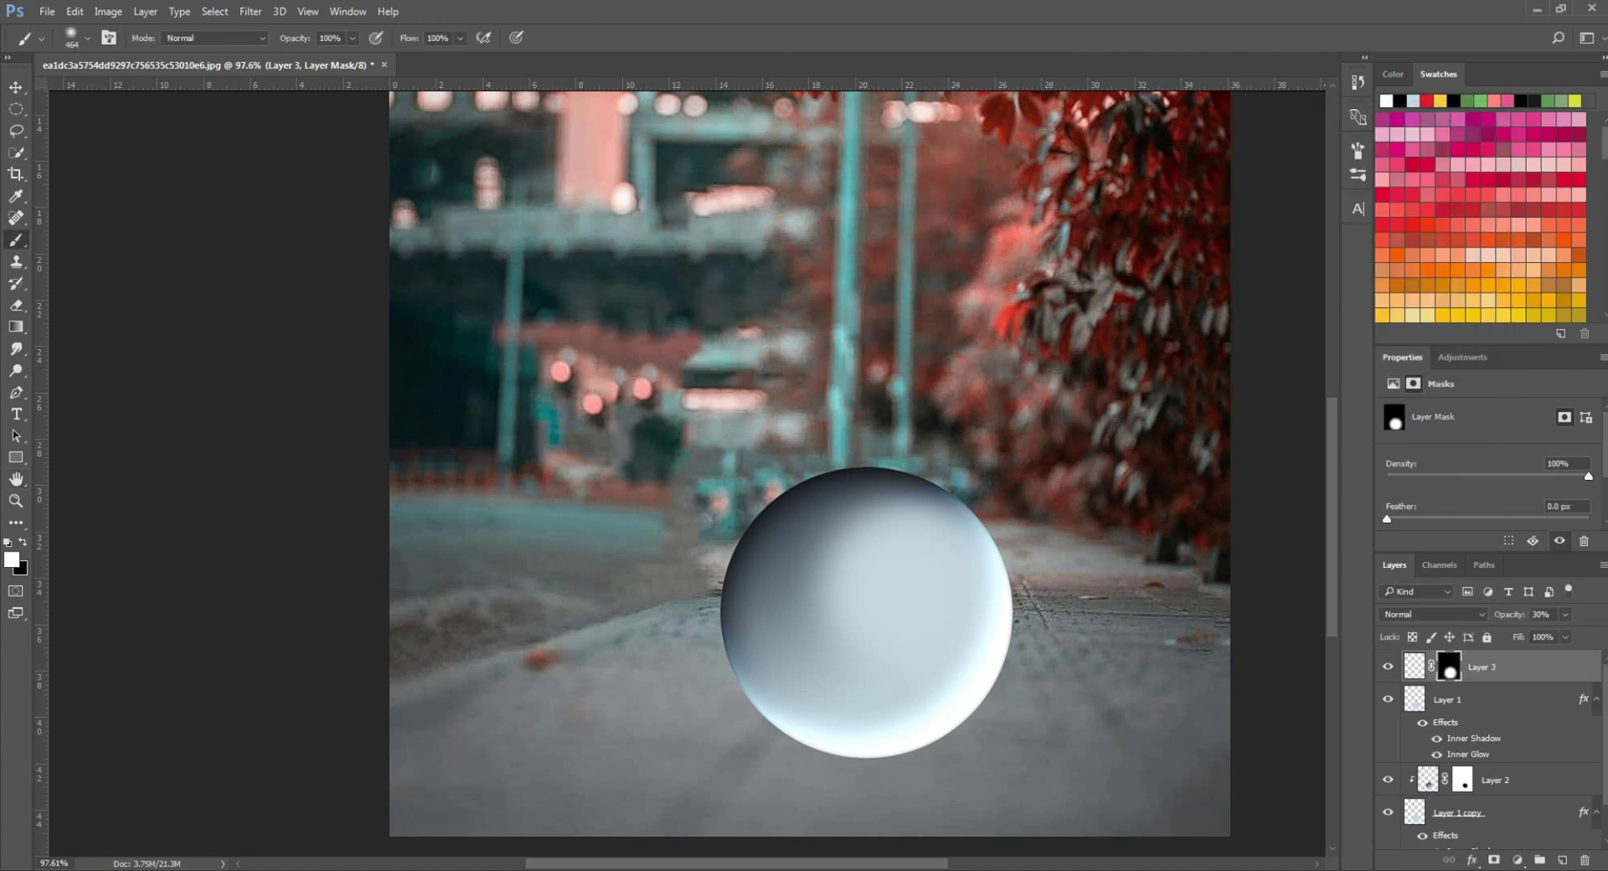
Create a new layer above Layer 3 and paint a small pale blue highlight dot on the sphere's upper-left area
click(1562, 860)
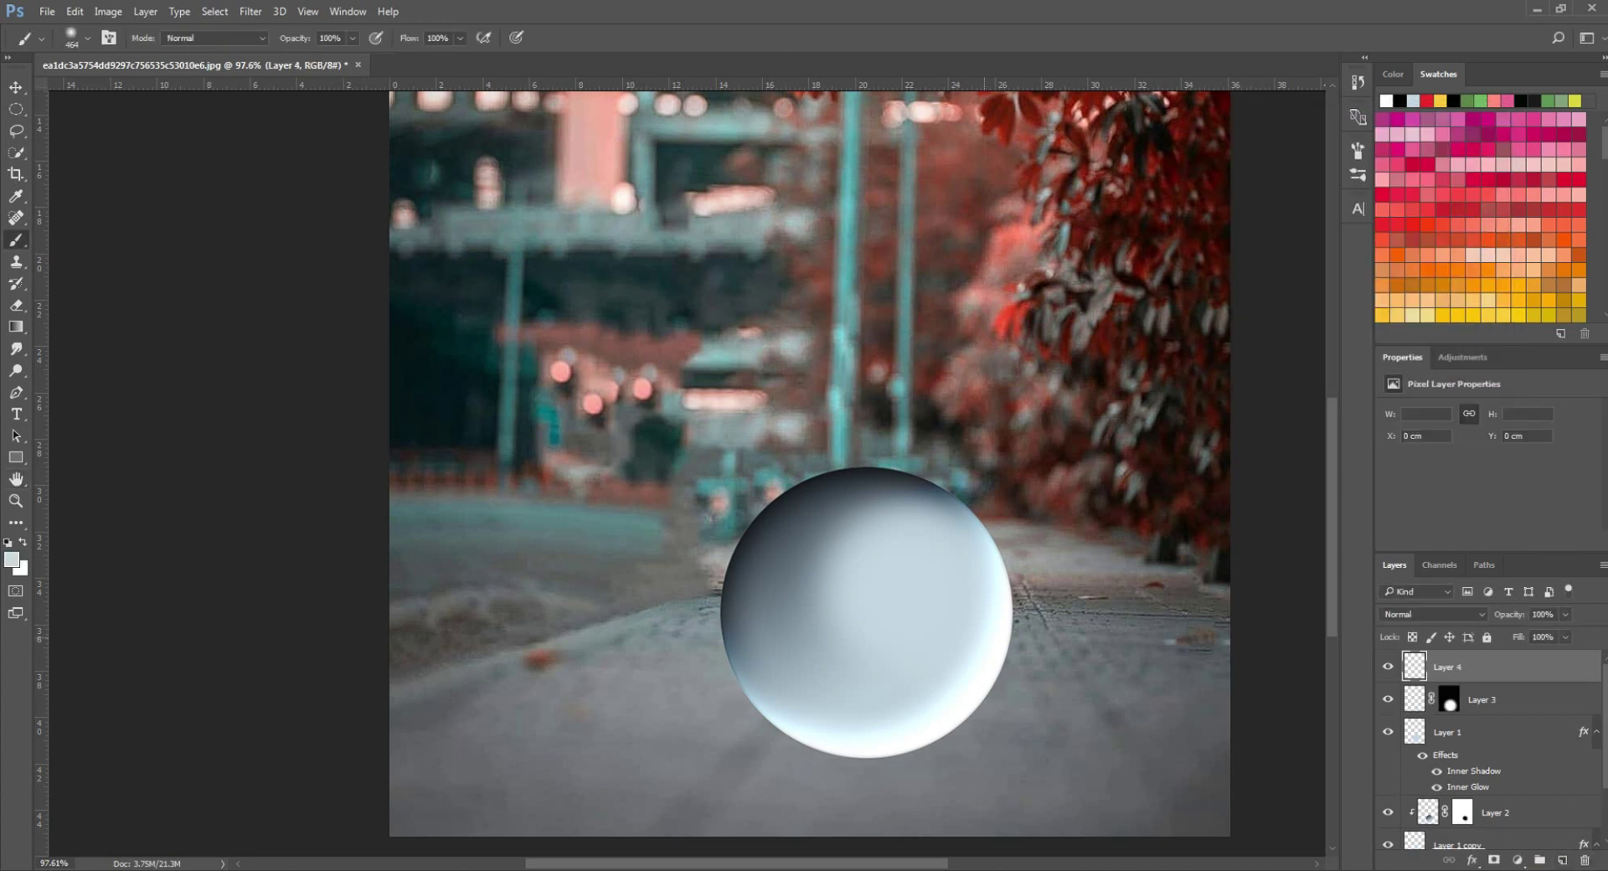
key(bracketleft)
key(bracketleft)
click(12, 559)
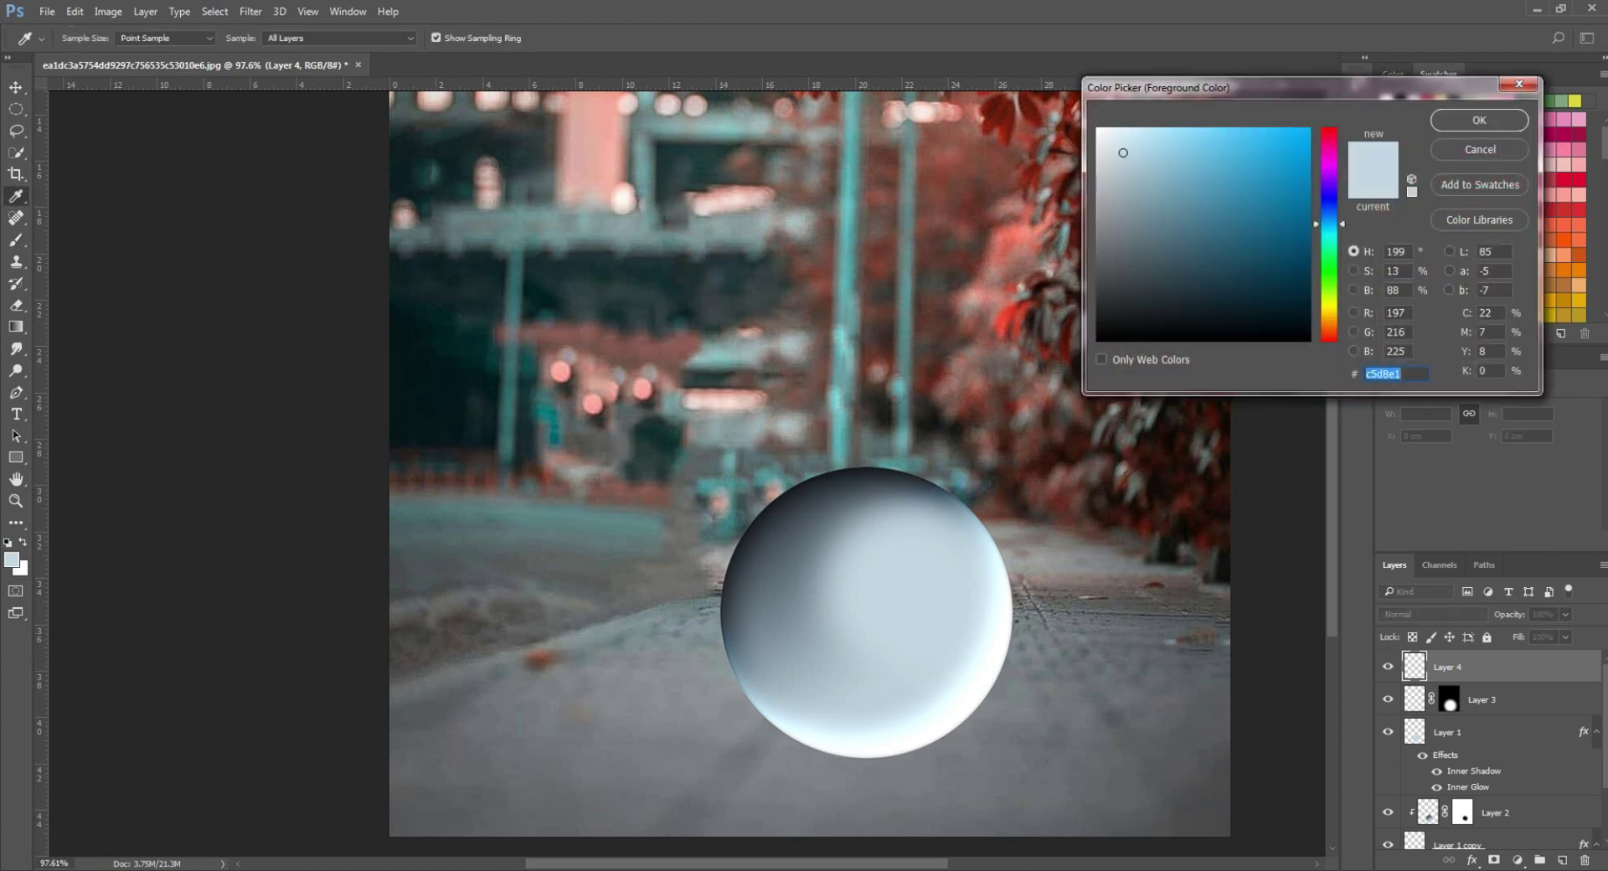
click(1135, 147)
click(1129, 146)
click(1480, 121)
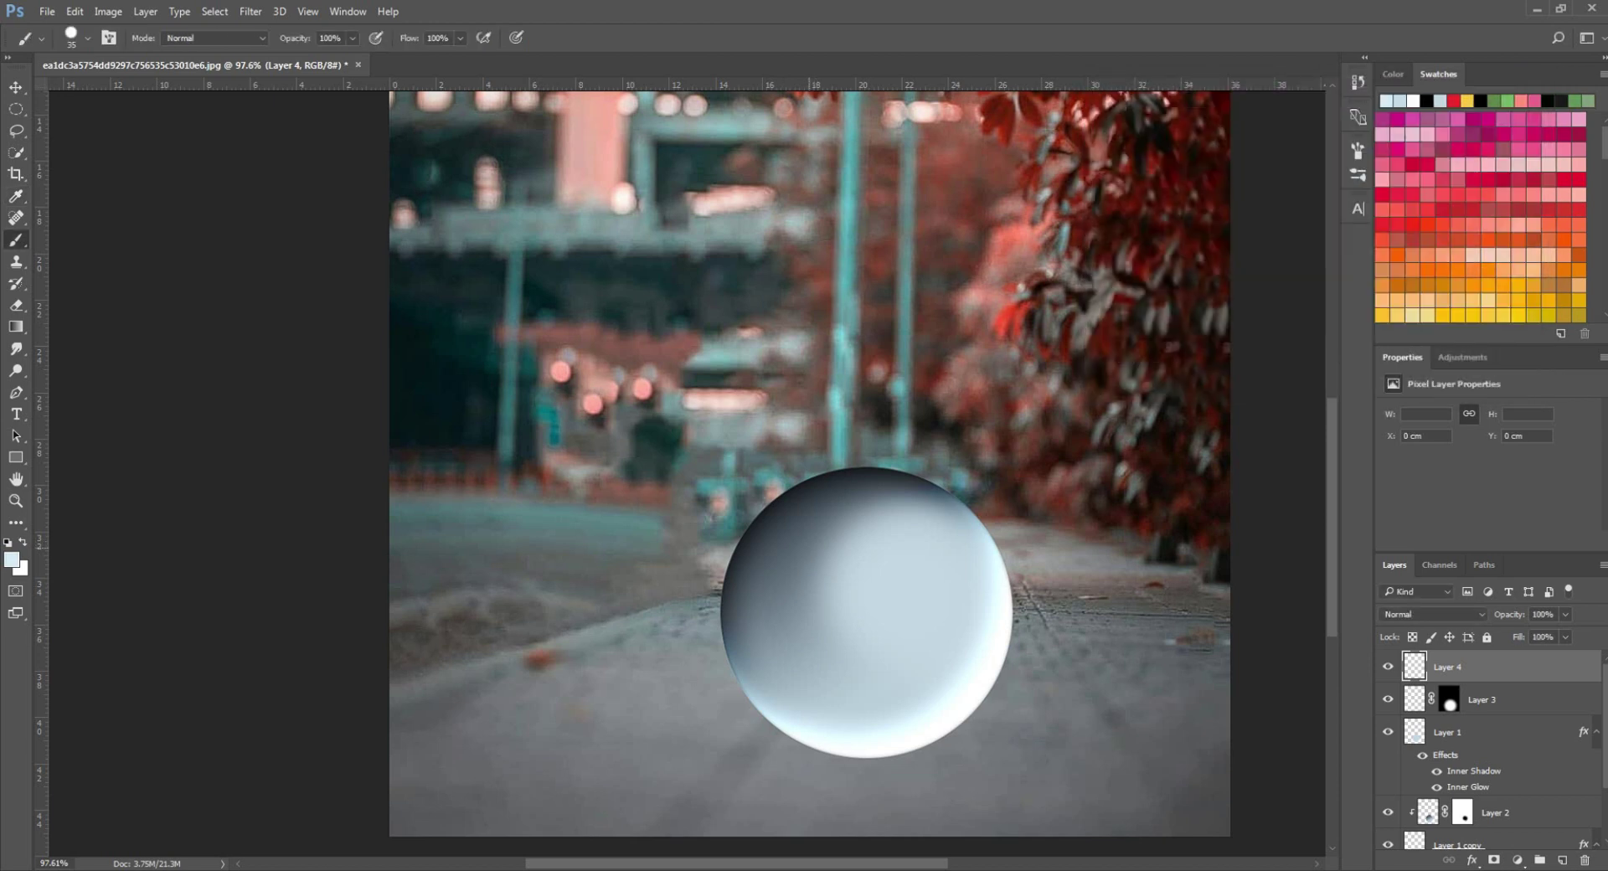
click(809, 548)
Try a Gaussian Blur on the highlight dot, then undo it
click(251, 12)
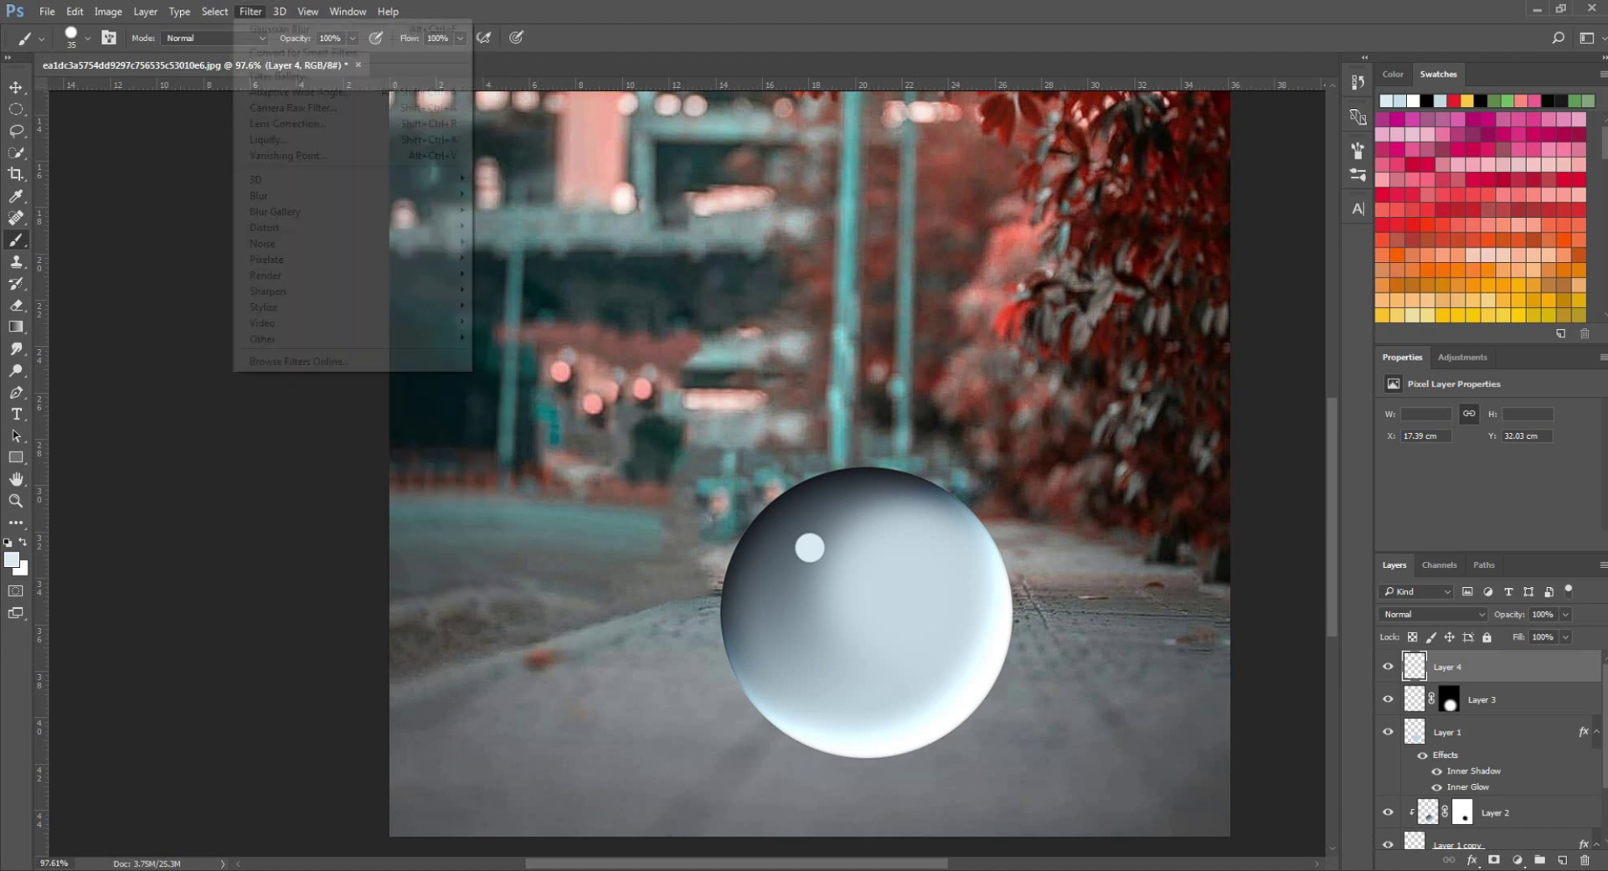
mouse_move(280, 194)
click(517, 259)
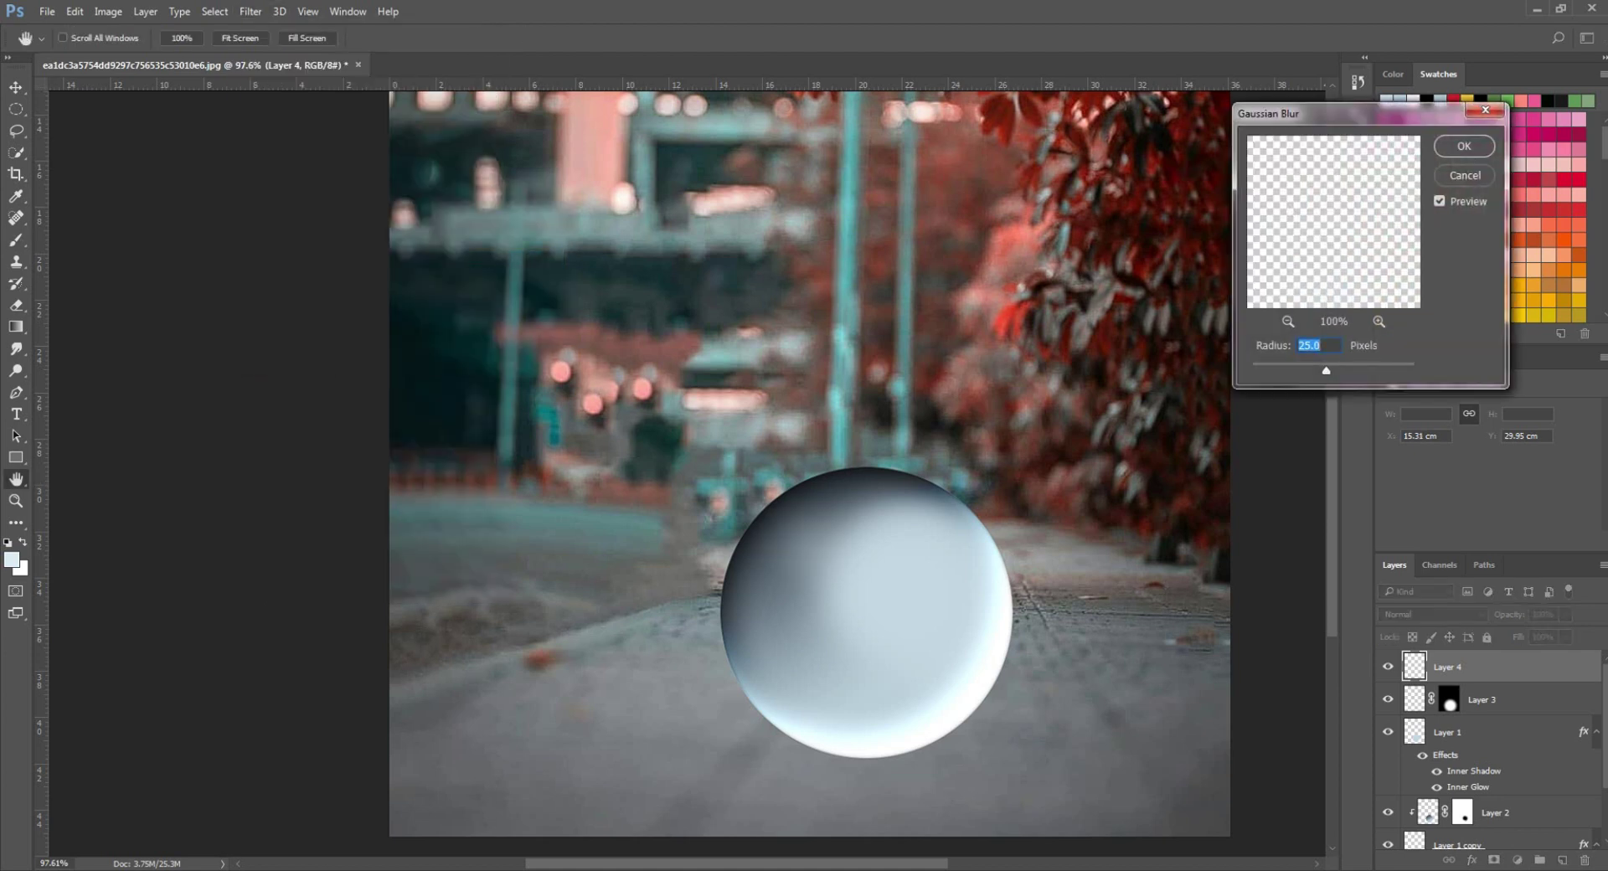
text(5)
mouse_move(1296, 370)
mouse_down()
mouse_move(1271, 371)
mouse_move(1287, 371)
mouse_up()
click(1464, 147)
key(ctrl+z)
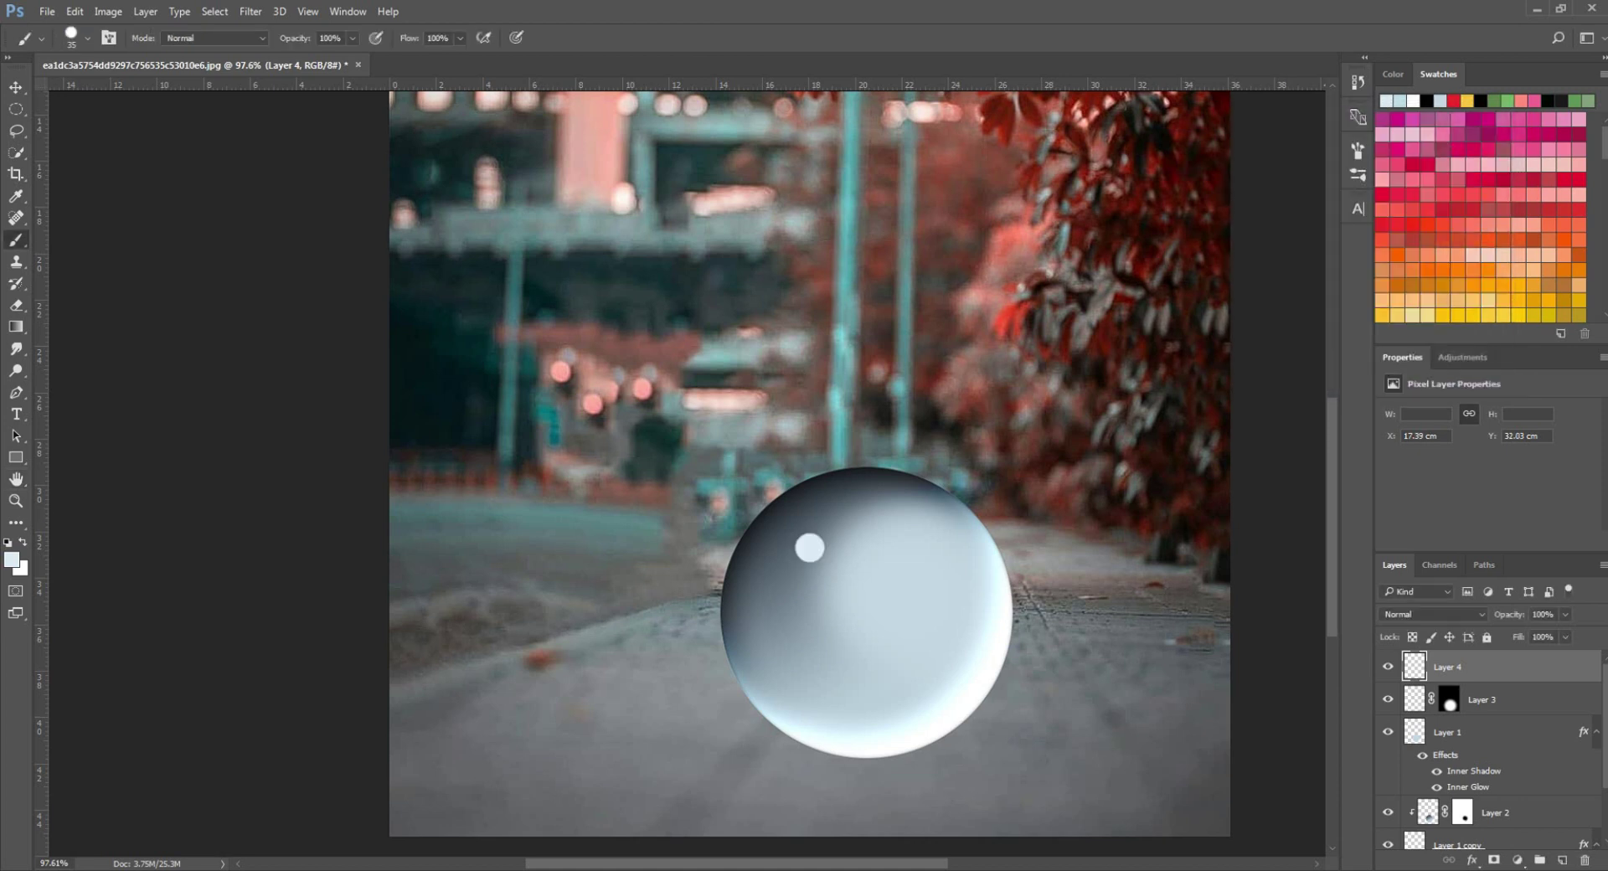
Apply a Gaussian Blur with a 1.3-pixel radius to the highlight dot on Layer 4
click(250, 11)
mouse_move(352, 195)
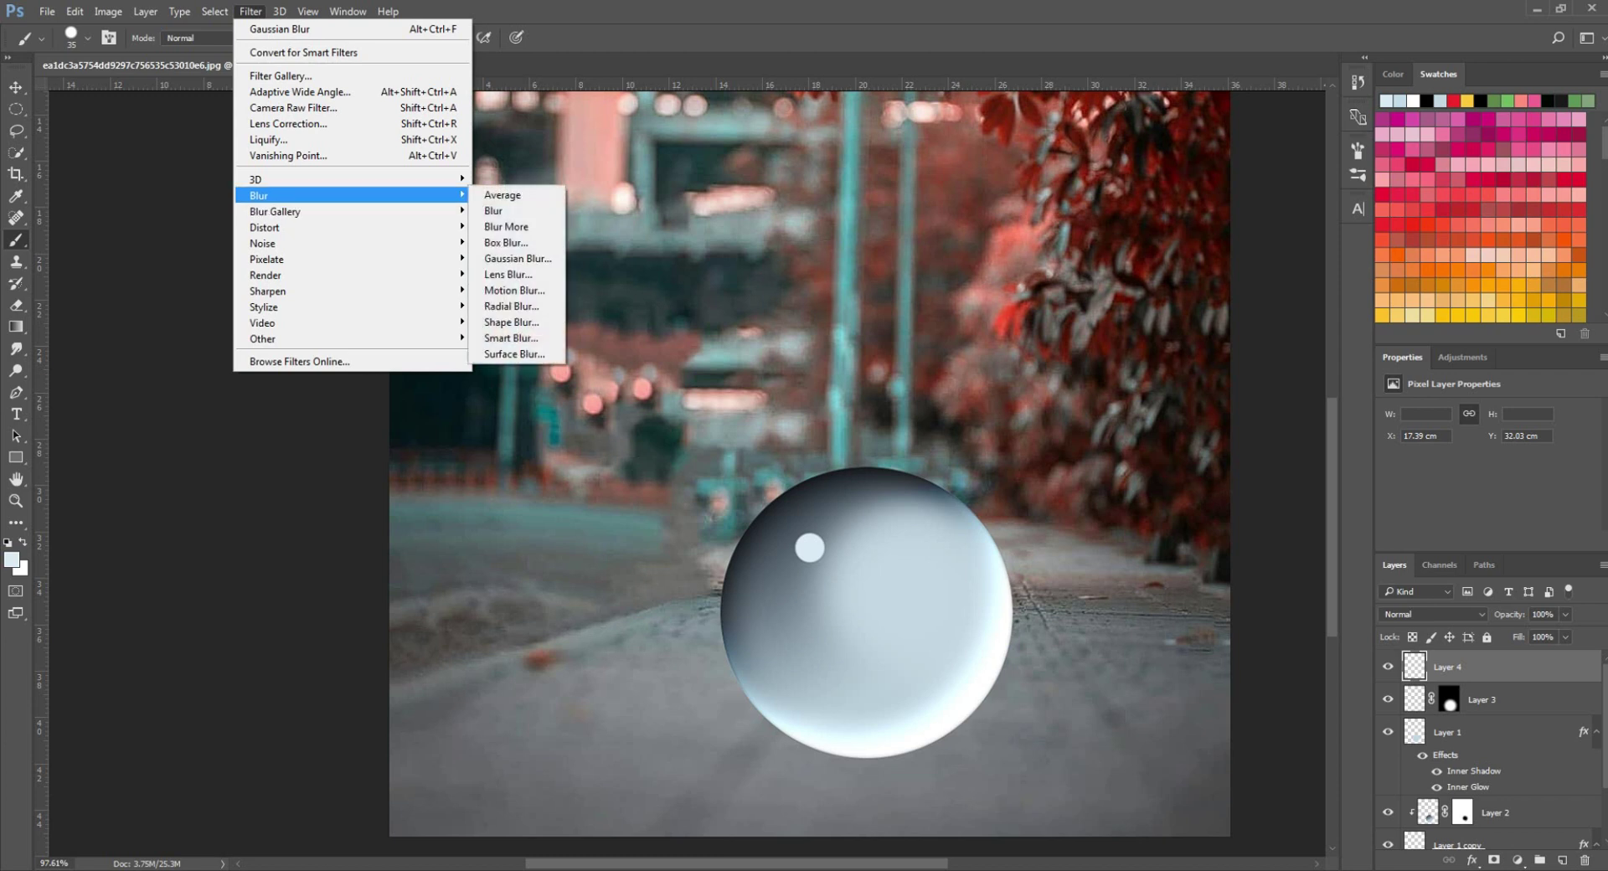
click(515, 259)
drag(1286, 370, 1262, 370)
click(1464, 147)
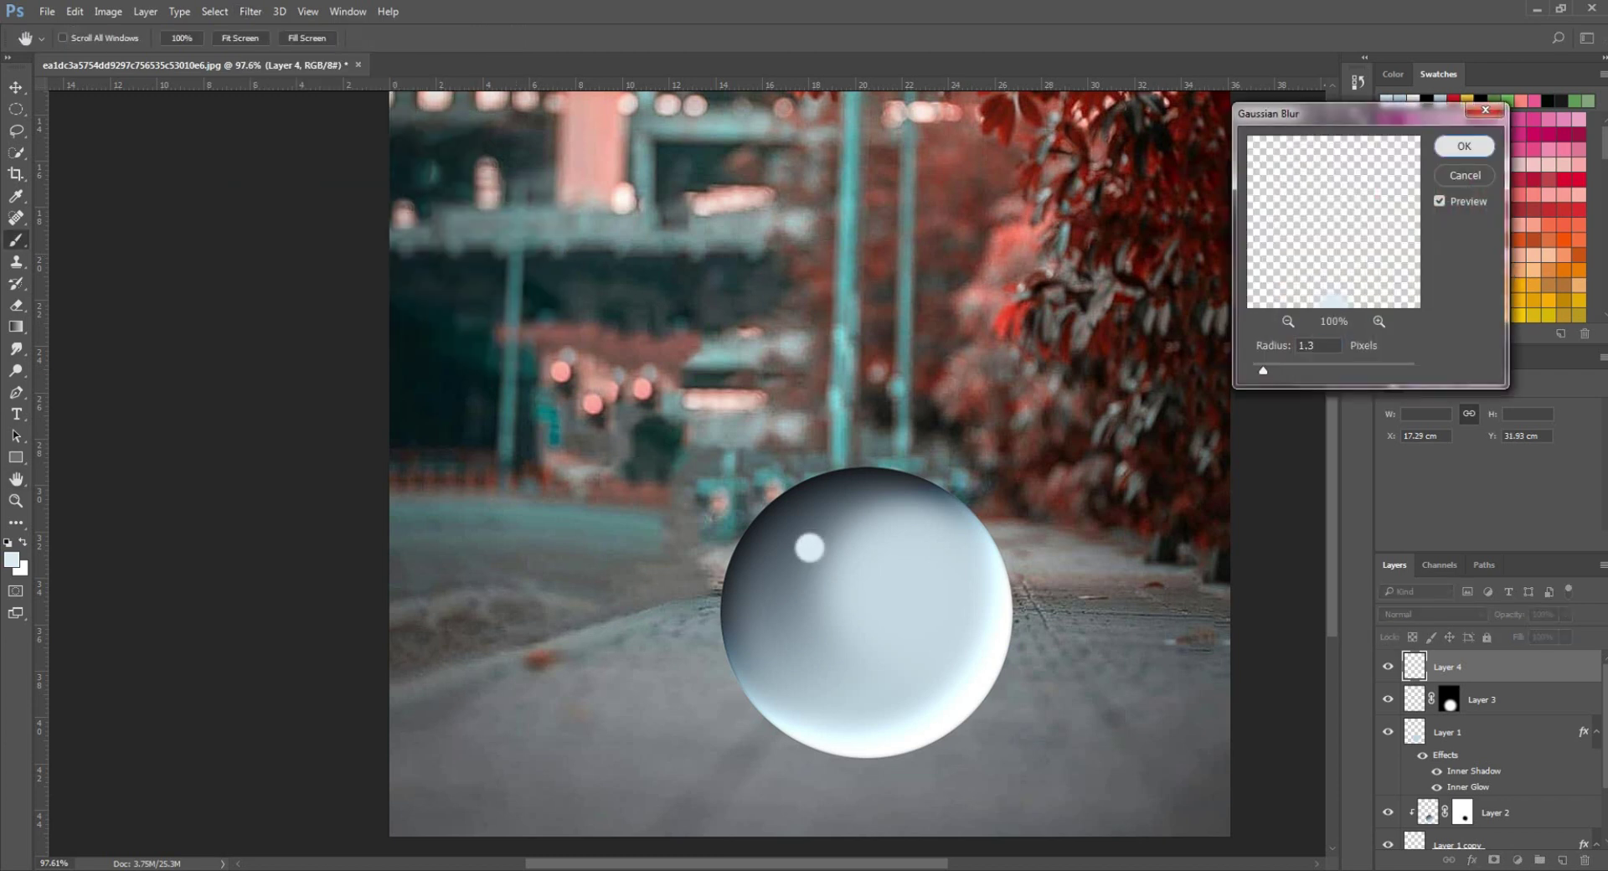
Add an Outer Glow to Layer 4 and set its colour to pale blue e4f5fa
click(1471, 860)
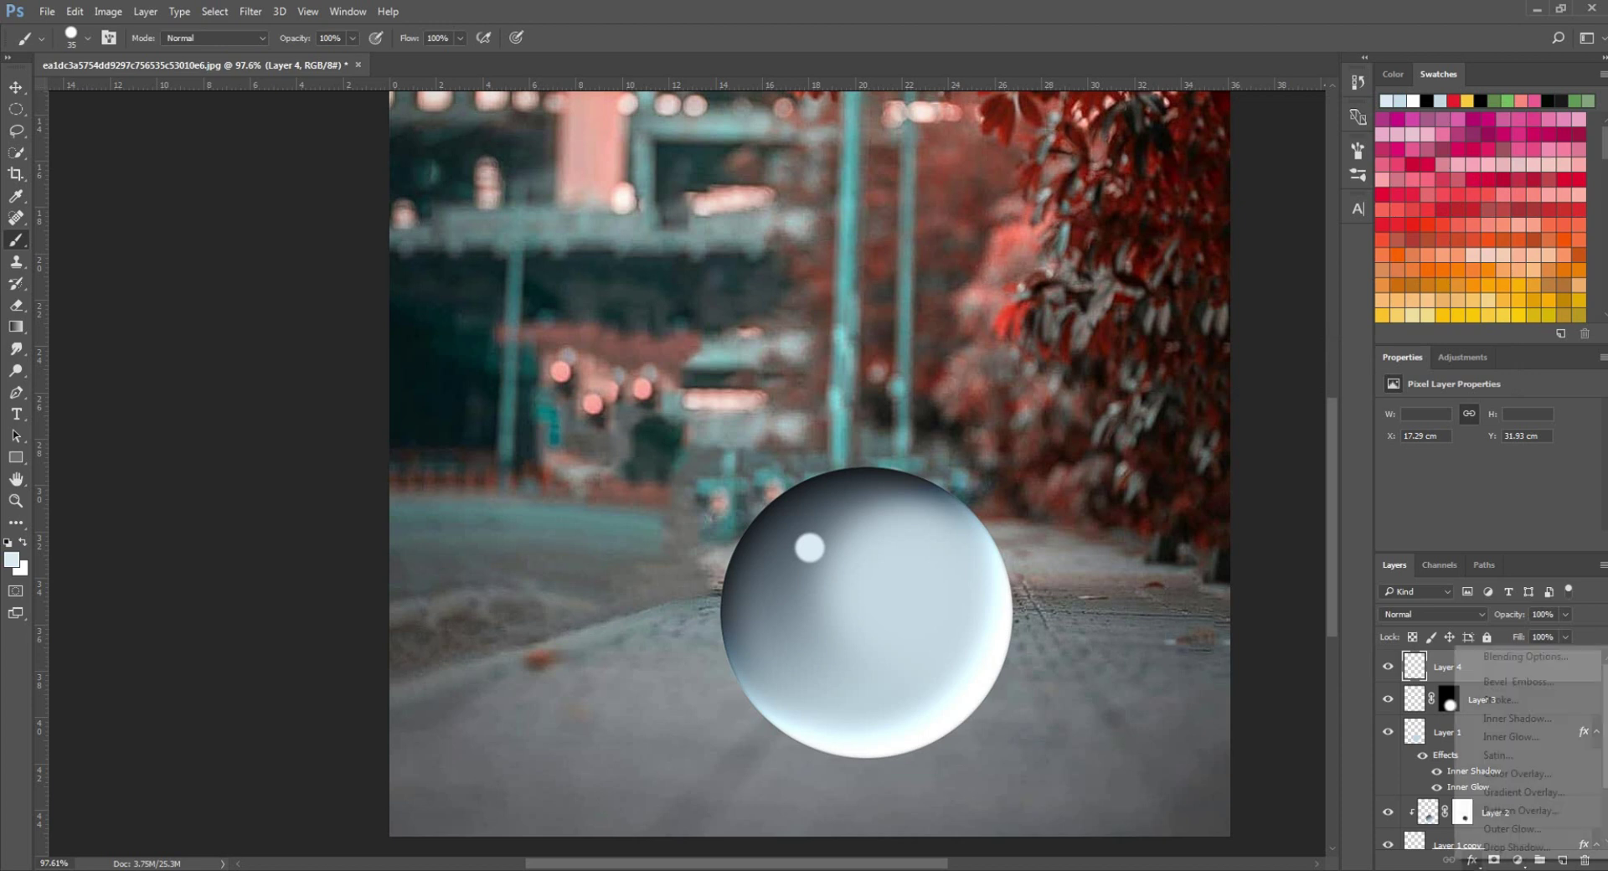
click(1512, 829)
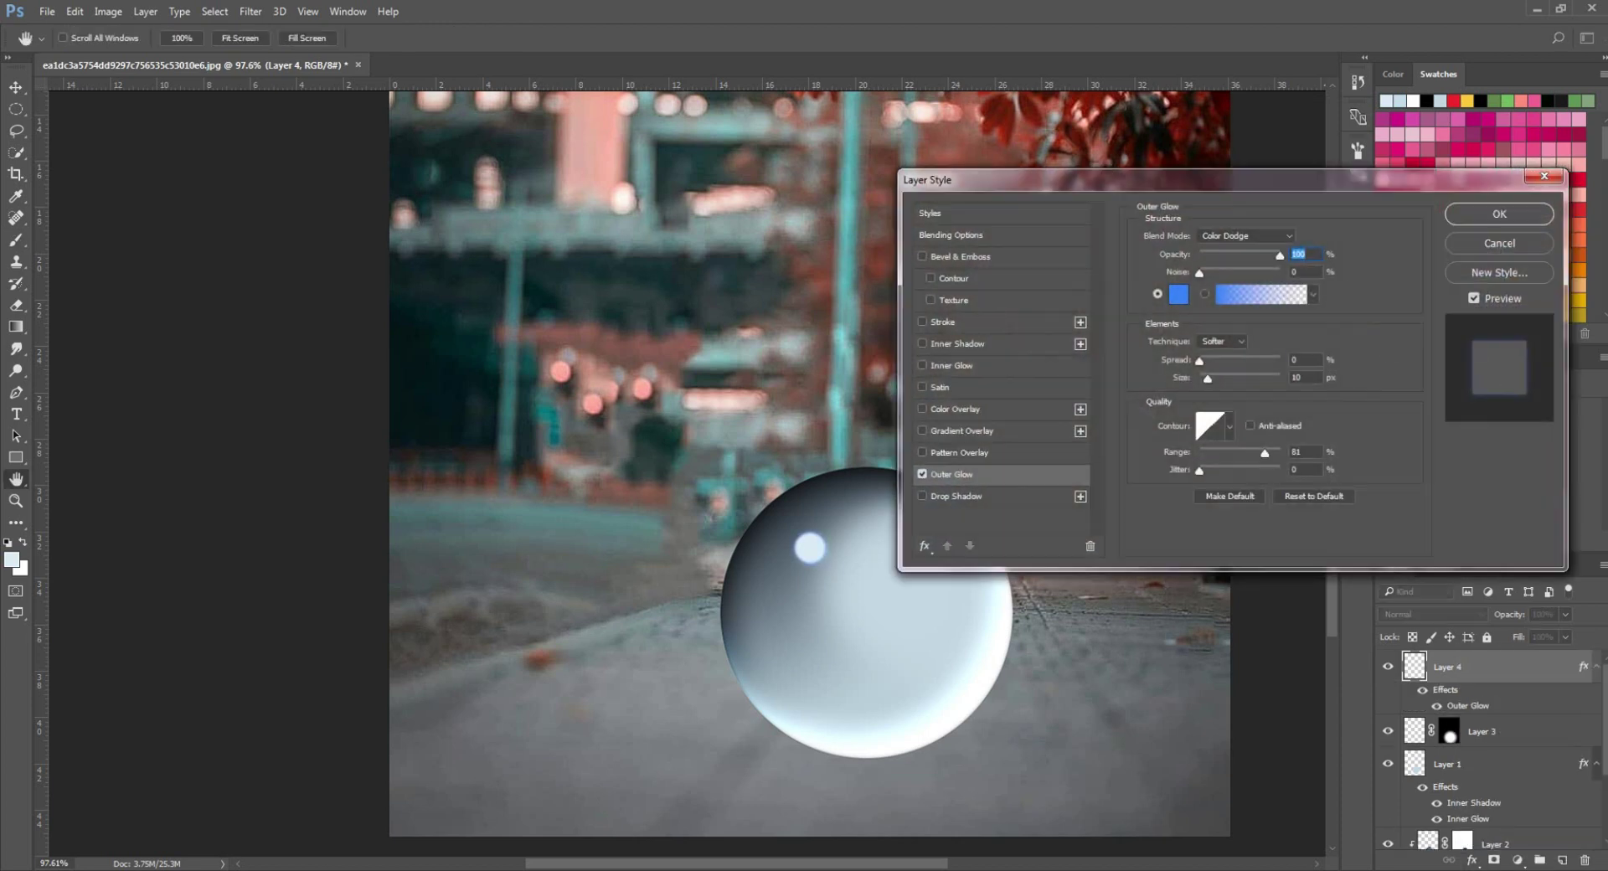
drag(1172, 177, 1316, 176)
click(1321, 292)
click(1121, 132)
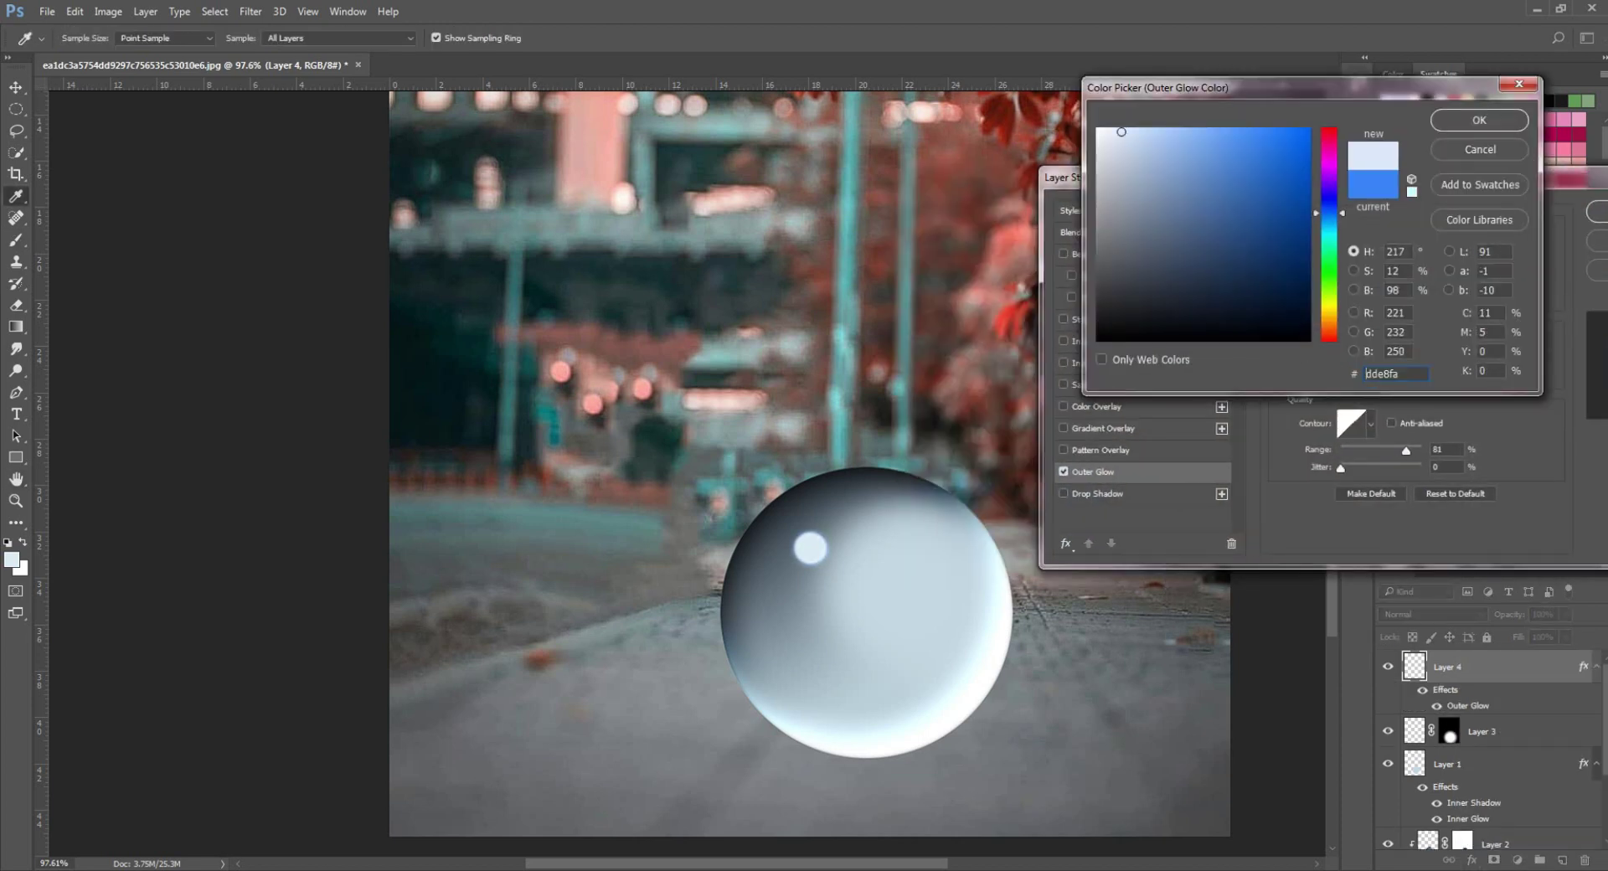
click(1115, 131)
click(1330, 226)
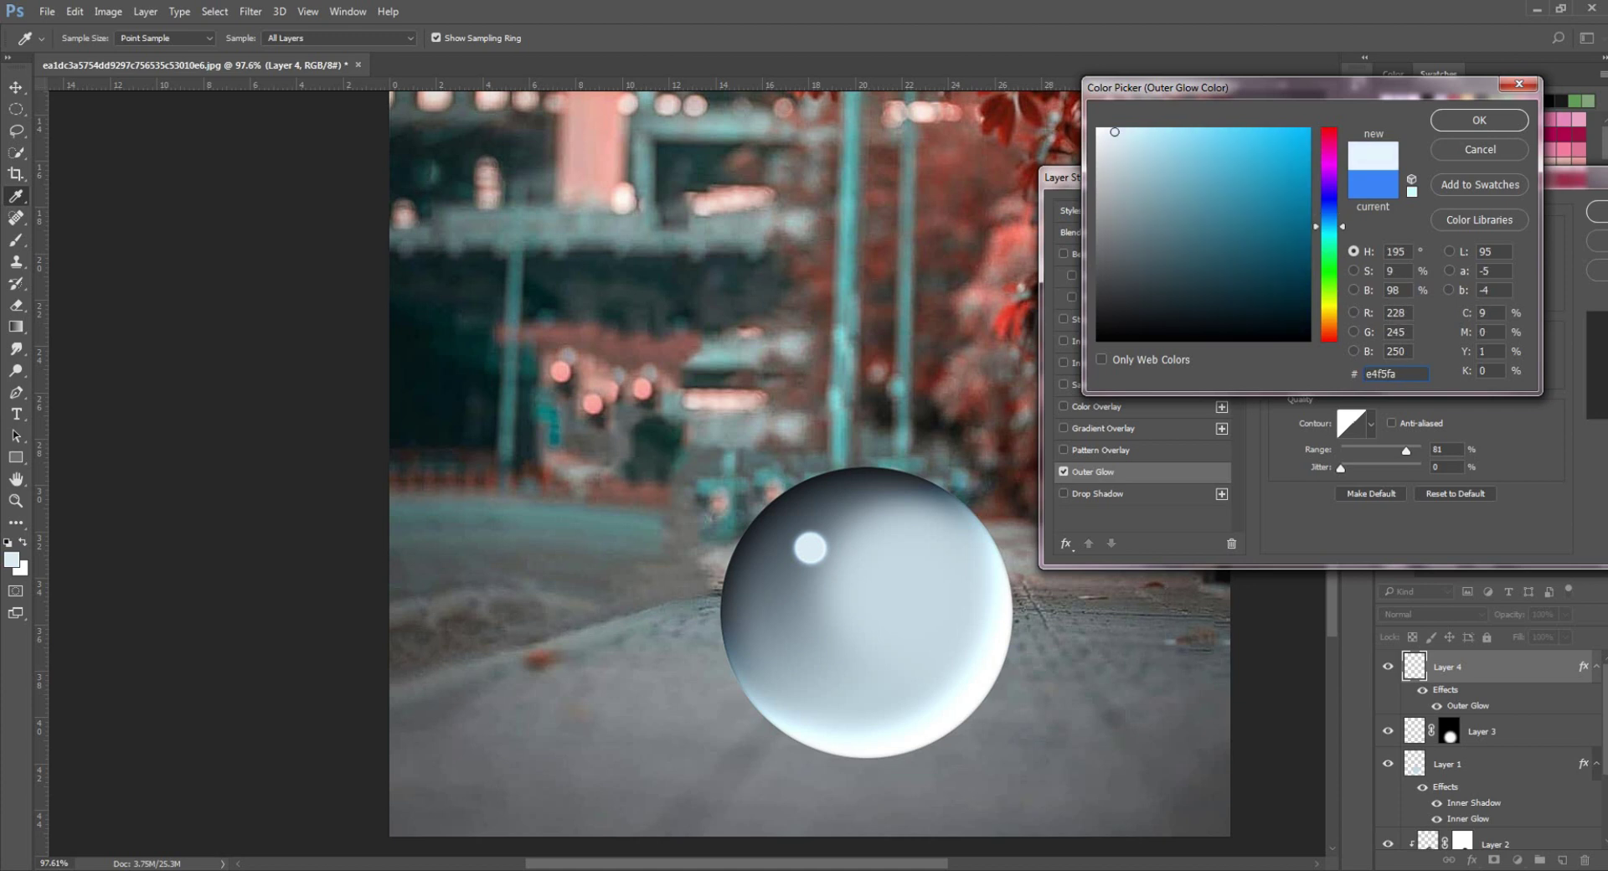
click(1479, 120)
Set the outer glow to Screen blending, 76% opacity and 10 px size, and apply the layer style
click(1388, 234)
click(1374, 347)
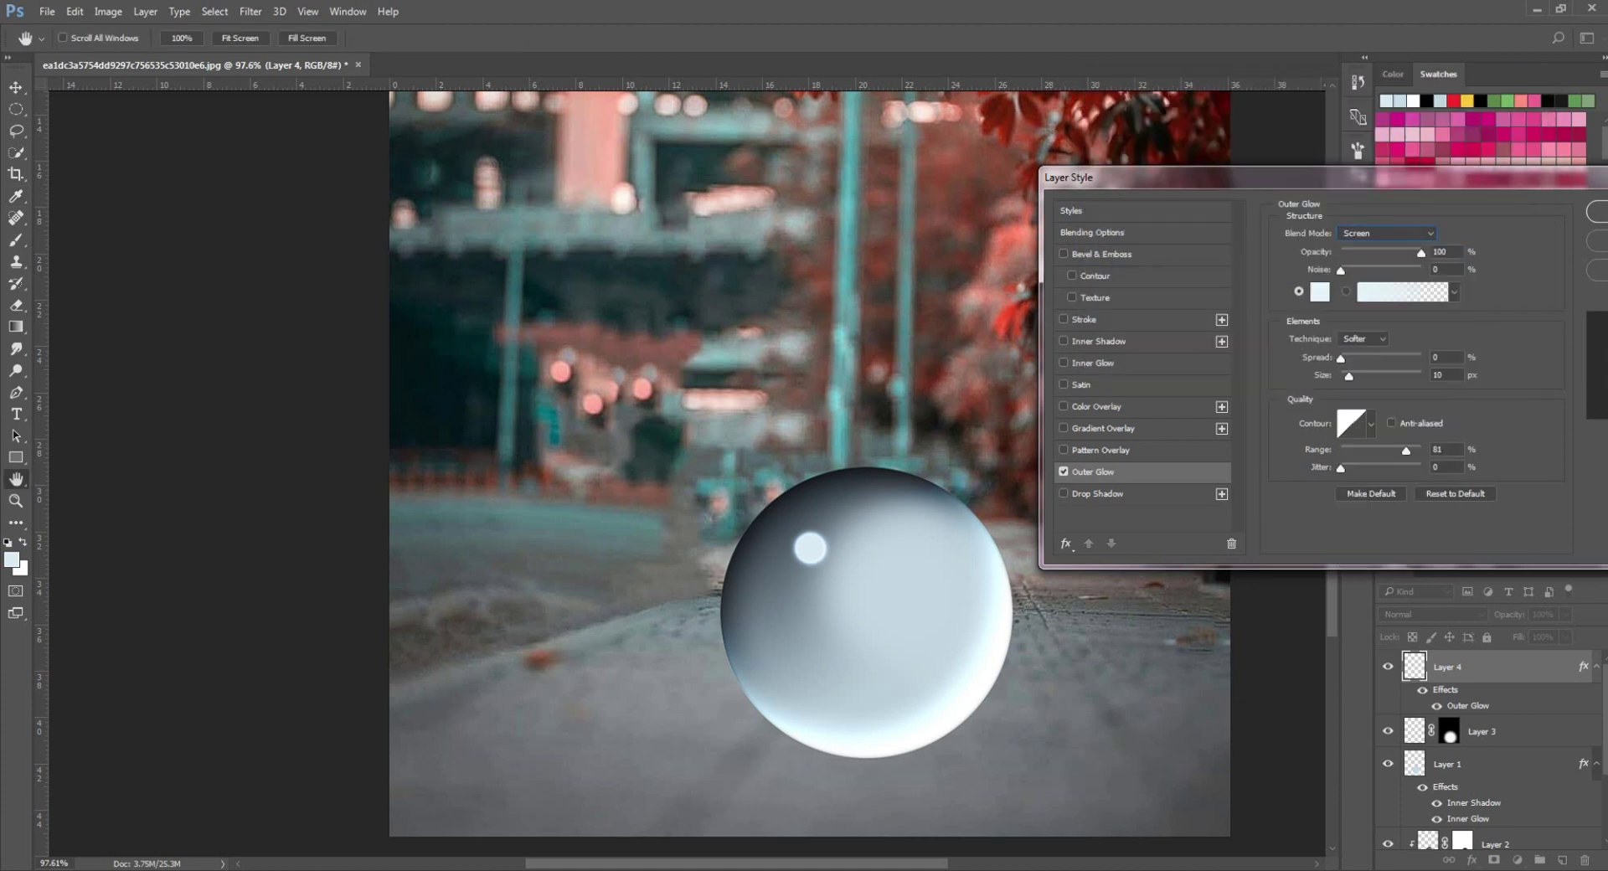
mouse_move(1422, 253)
mouse_down()
mouse_move(1372, 252)
mouse_move(1402, 253)
mouse_up()
drag(1350, 376, 1351, 376)
text(10)
drag(1374, 177, 1203, 200)
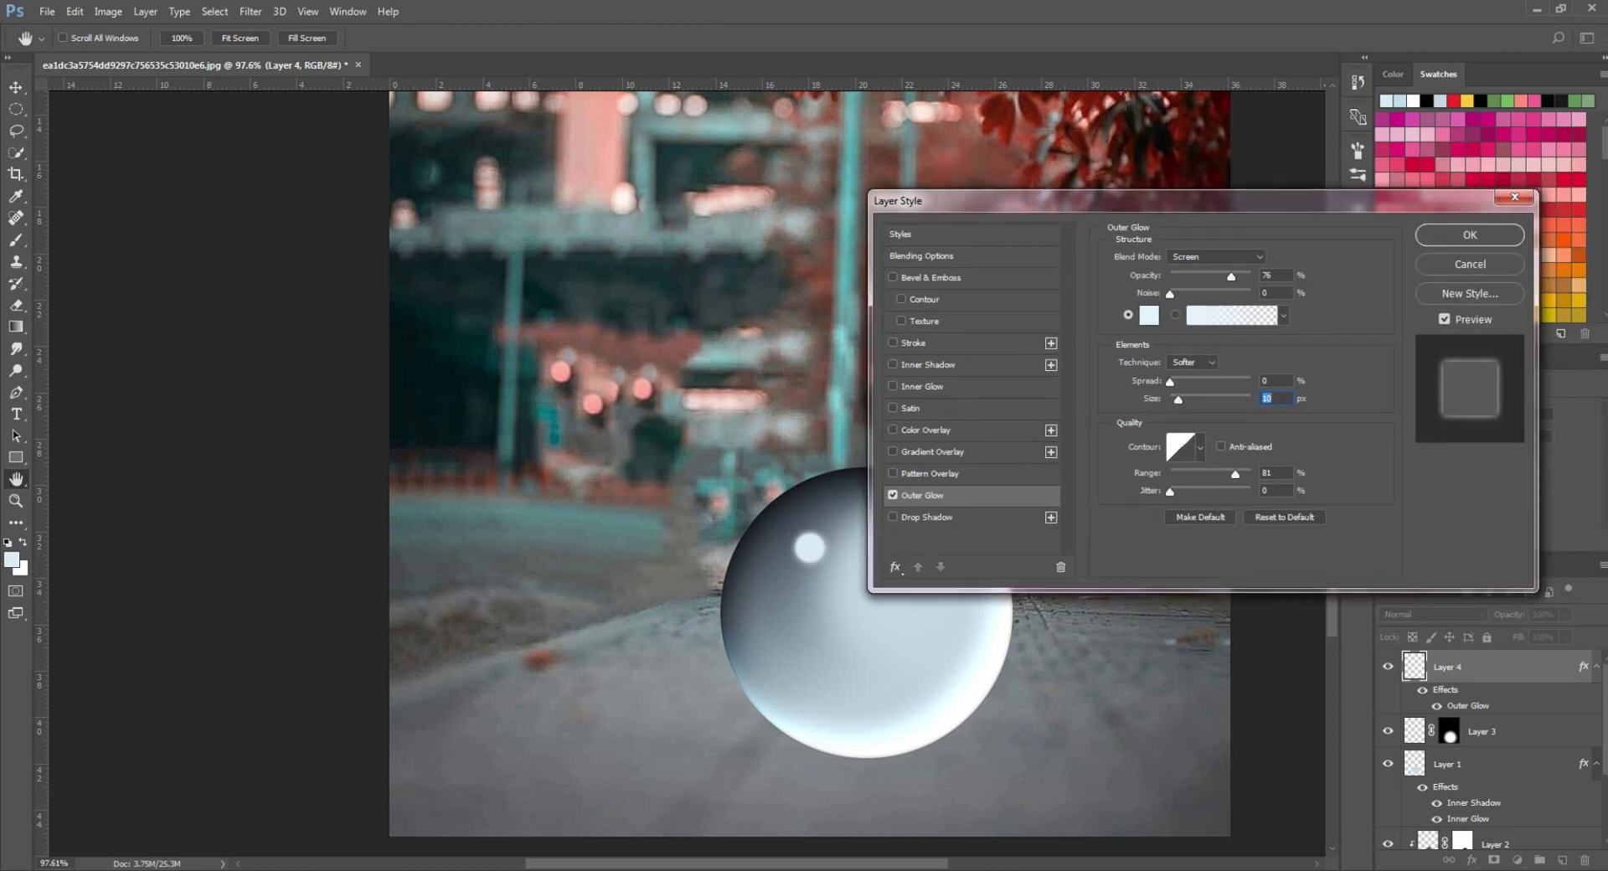
click(1469, 235)
Reduce the fill of Layer 1 copy to 25%
scroll(860, 700, down, 5)
scroll(1458, 769, down, 3)
click(1457, 769)
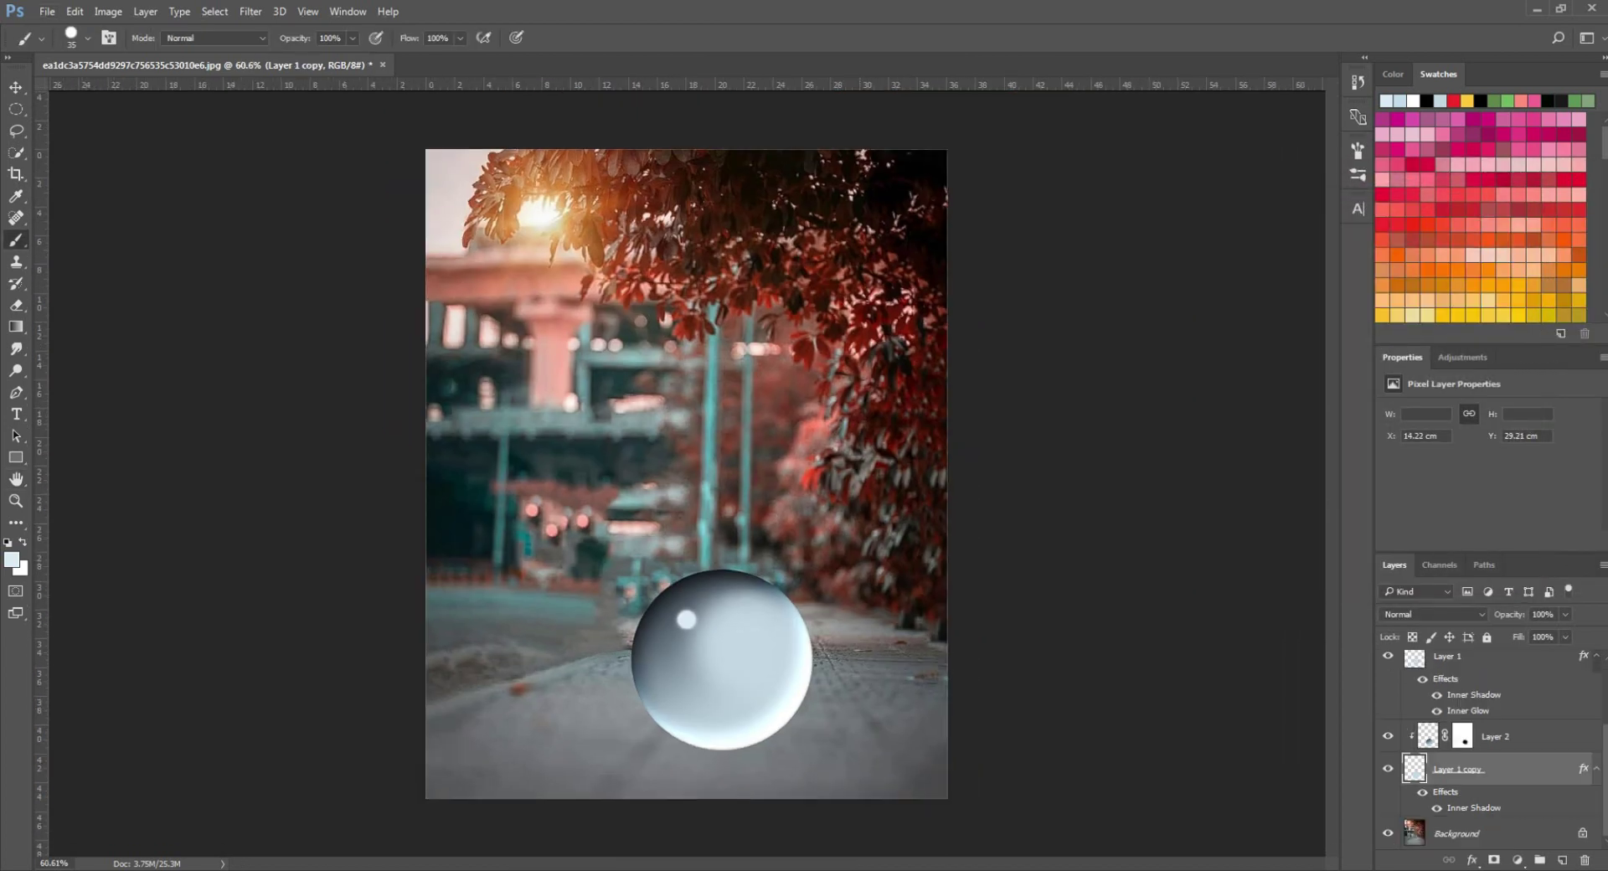
click(1447, 657)
scroll(1448, 670, down, 1)
click(1495, 768)
drag(1555, 637, 1531, 638)
text(25)
key(Return)
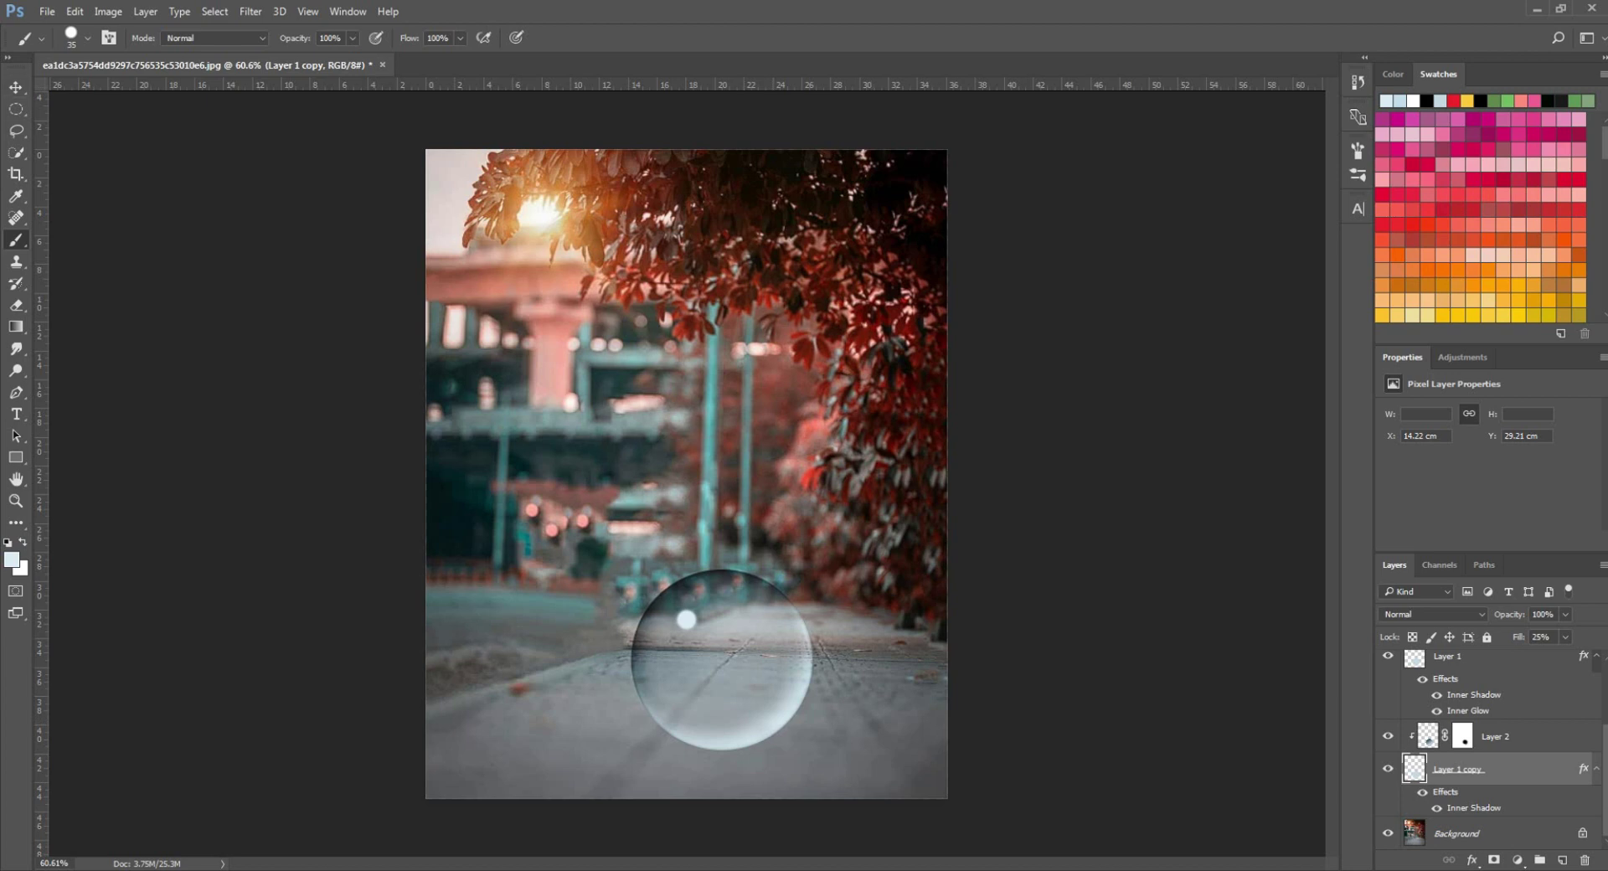
Set the inner shadow opacity of Layer 1 copy to 41% and apply the layer style
double_click(1474, 808)
drag(1172, 201, 1450, 188)
drag(1475, 269, 1482, 269)
drag(1462, 189, 1263, 209)
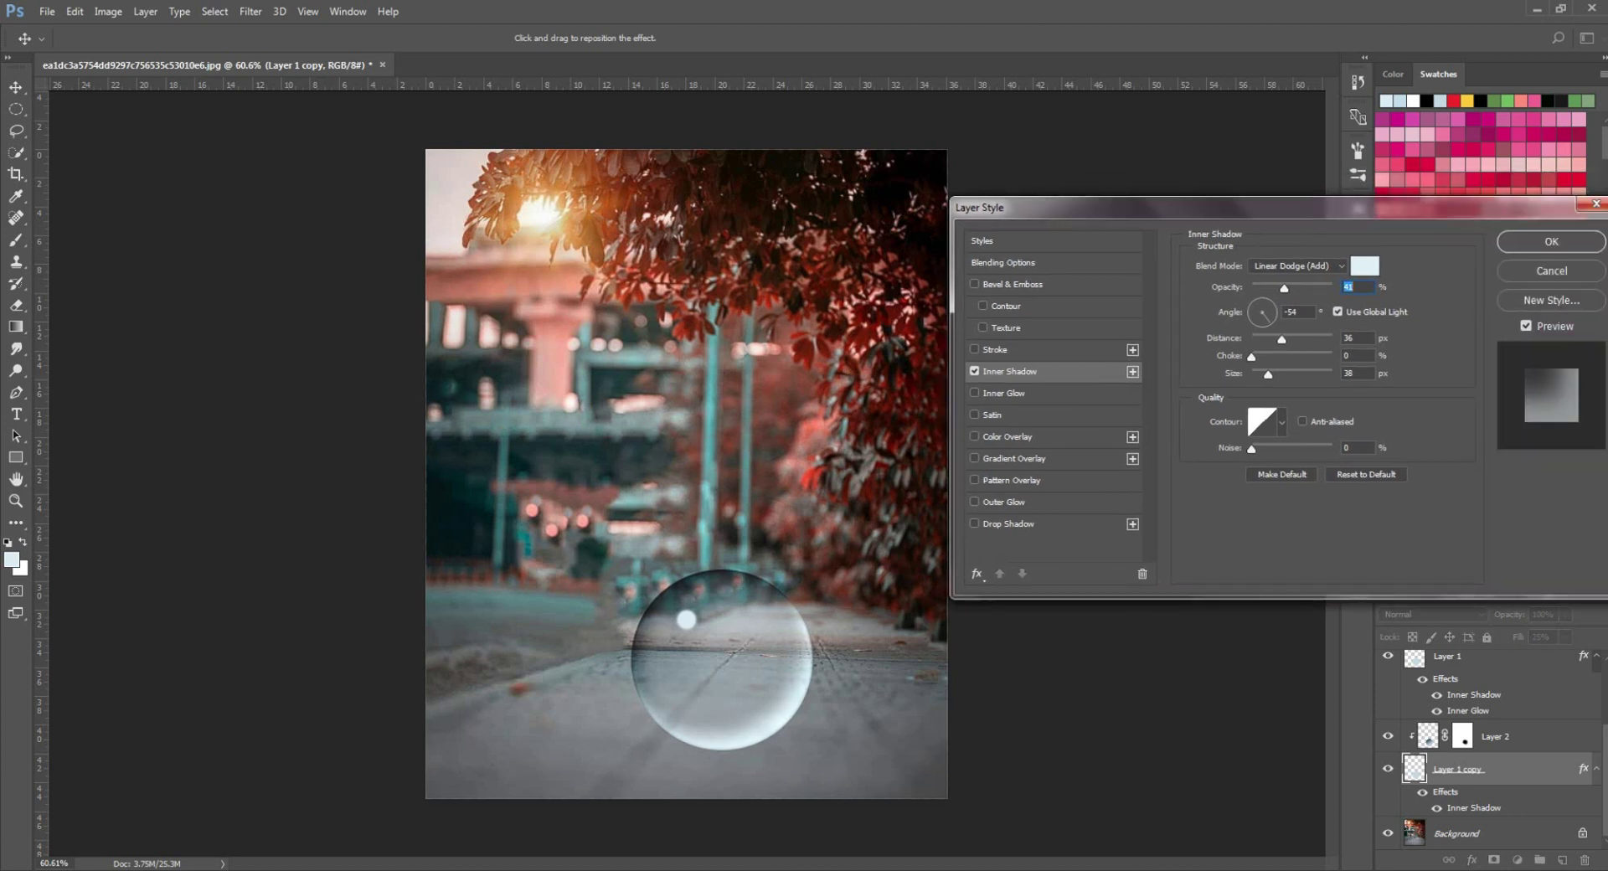
click(1551, 241)
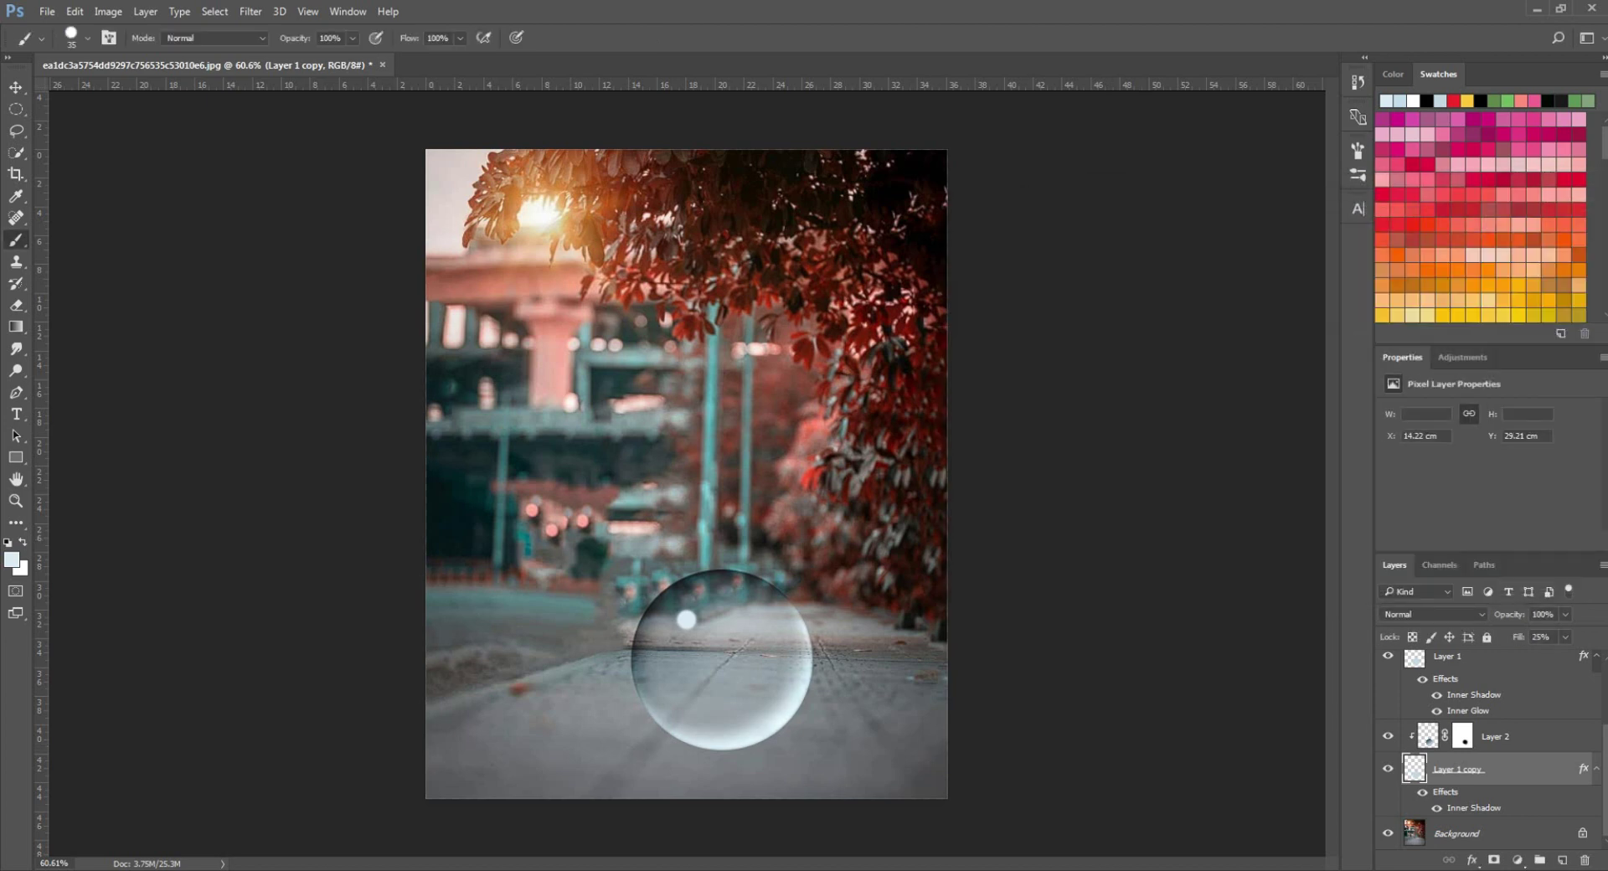
Create a new layer beneath Layer 1 copy and load the sphere's outline as a selection
ctrl+click(1563, 860)
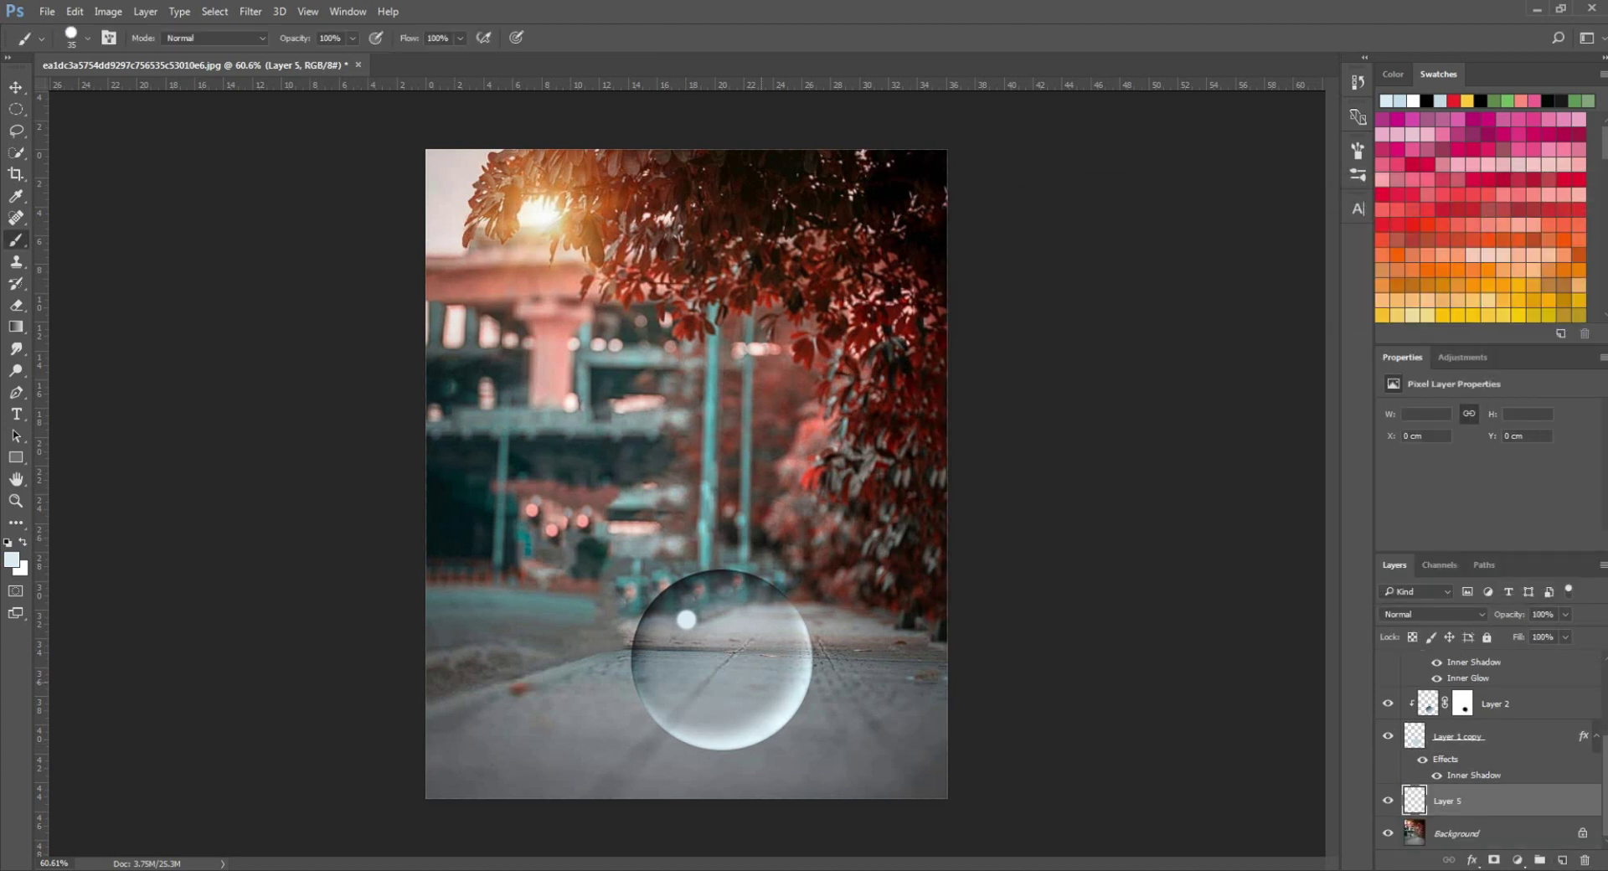
ctrl+click(1414, 737)
Set up the Gradient tool as a radial Foreground to Background gradient using the default black and white
key(g)
key(d)
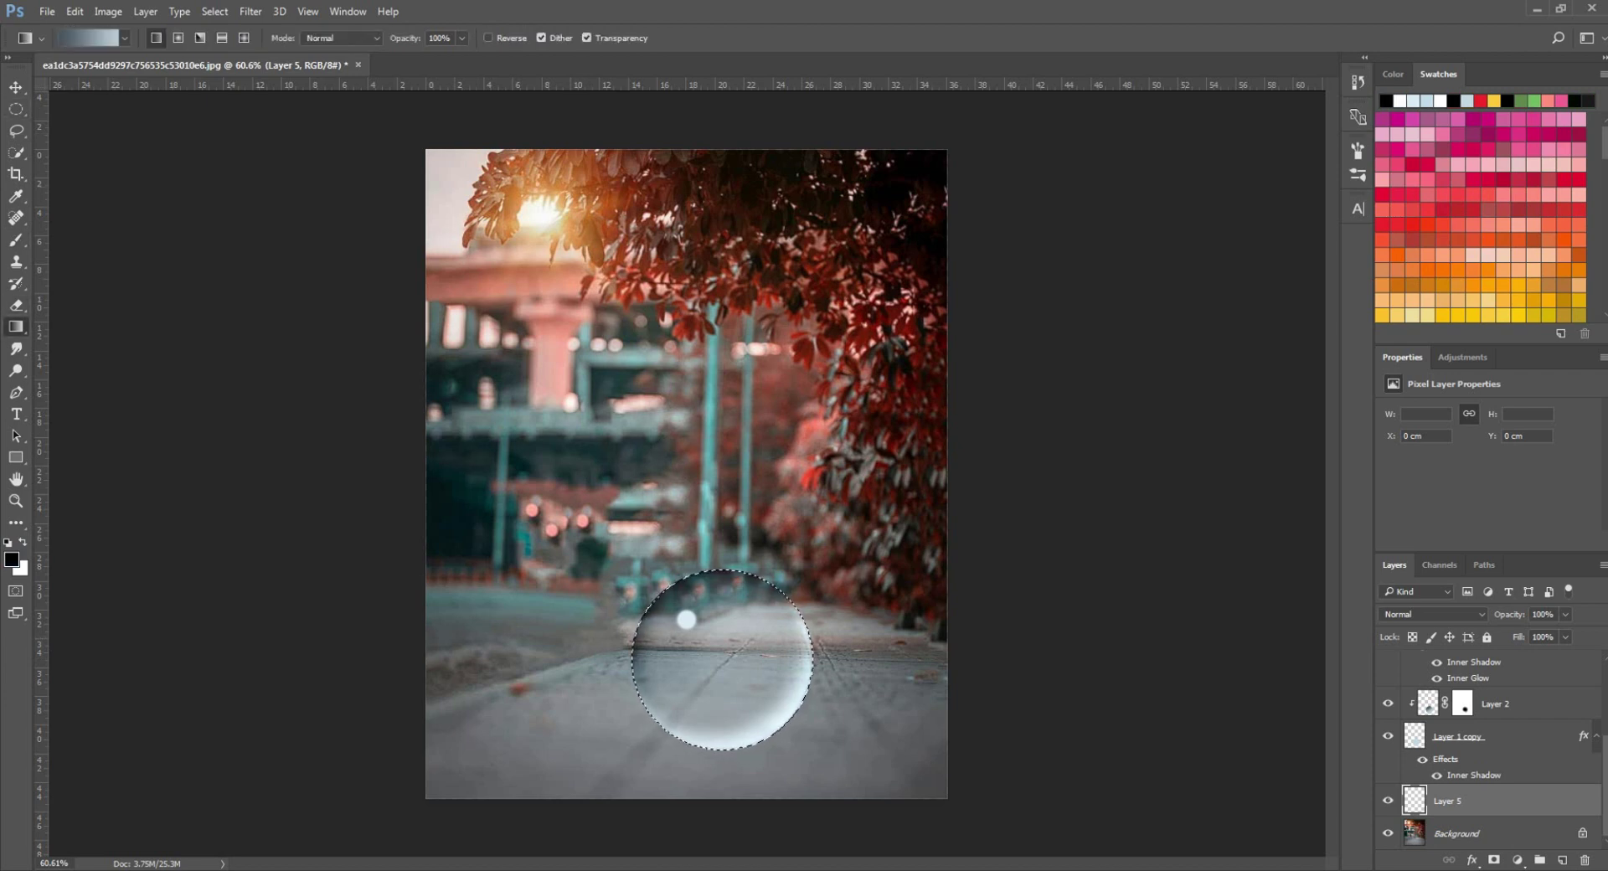
click(178, 38)
click(89, 38)
click(1012, 419)
click(1021, 196)
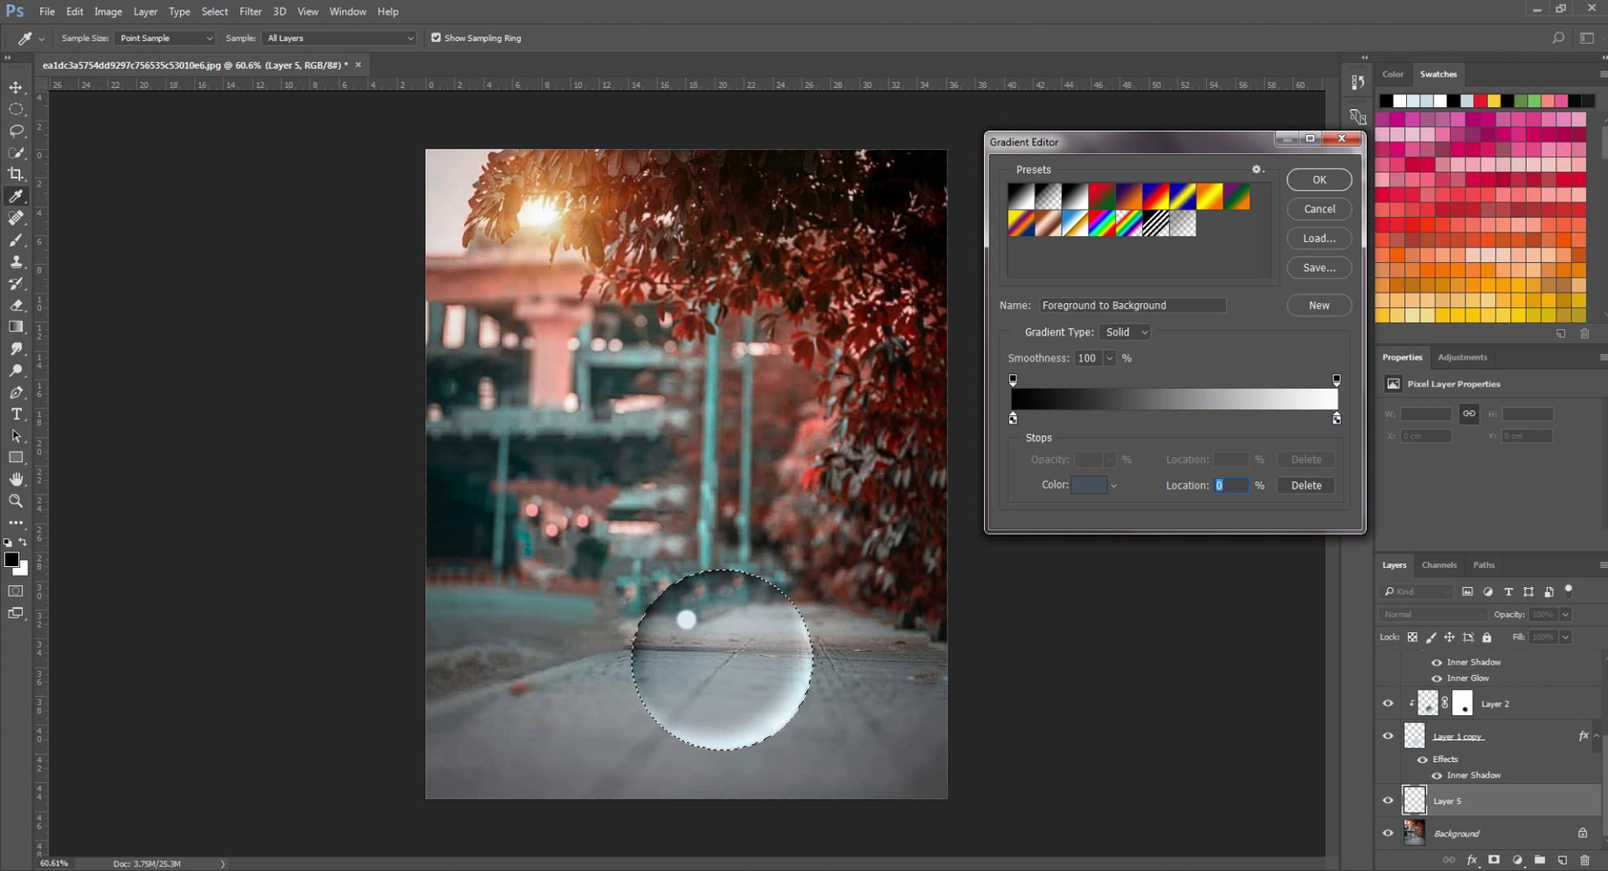
key(Return)
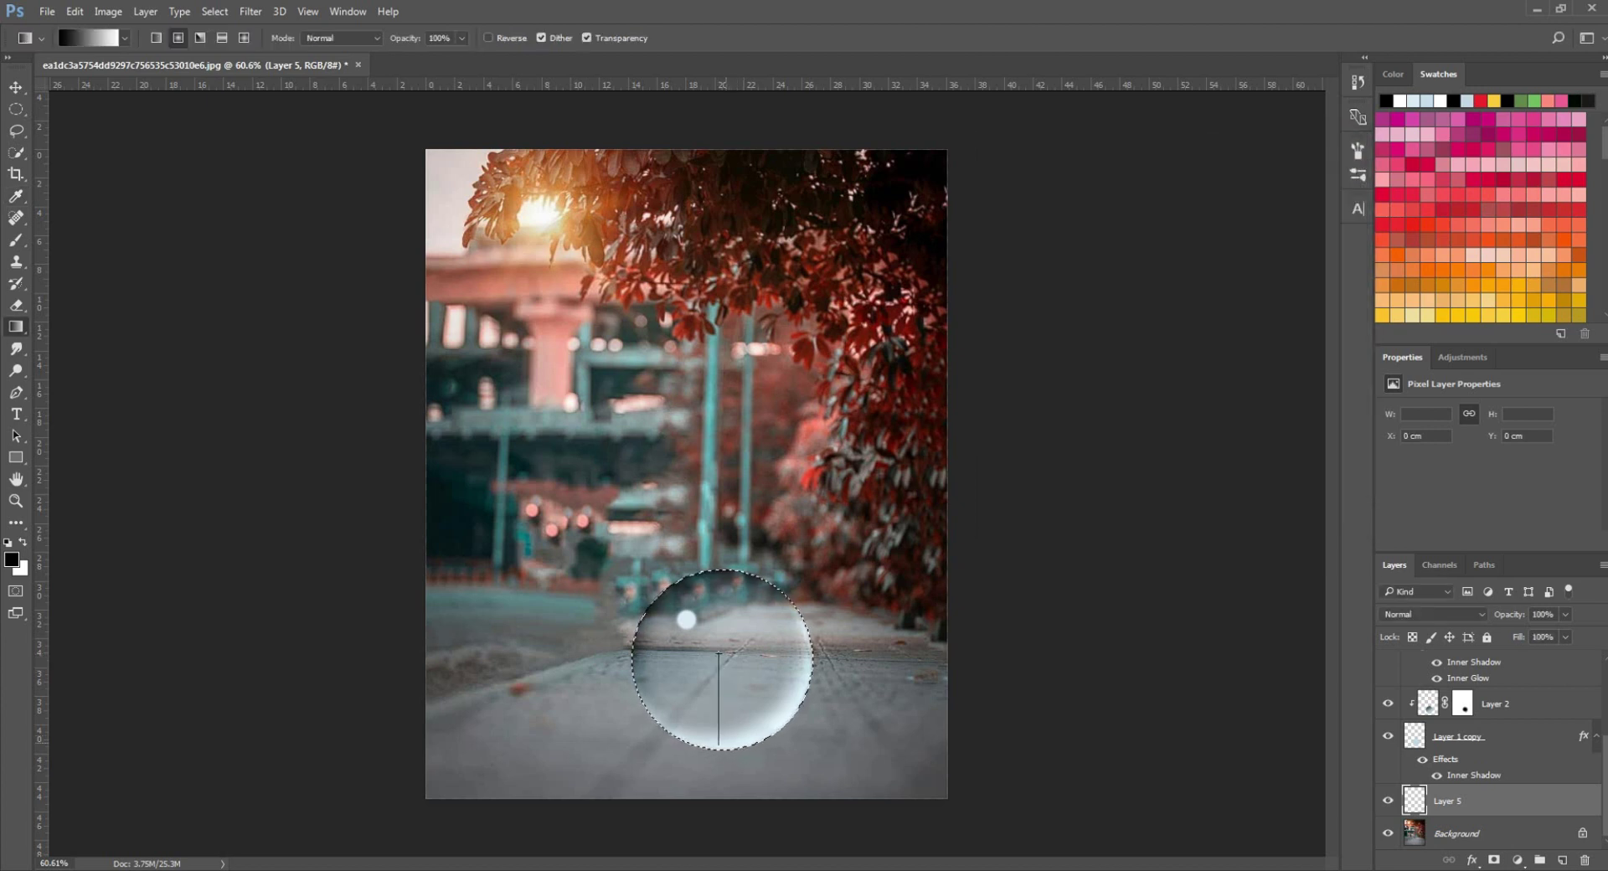
Fill the circular selection on Layer 5 with a radial gradient from white at the centre to black at the edge
drag(719, 745, 719, 746)
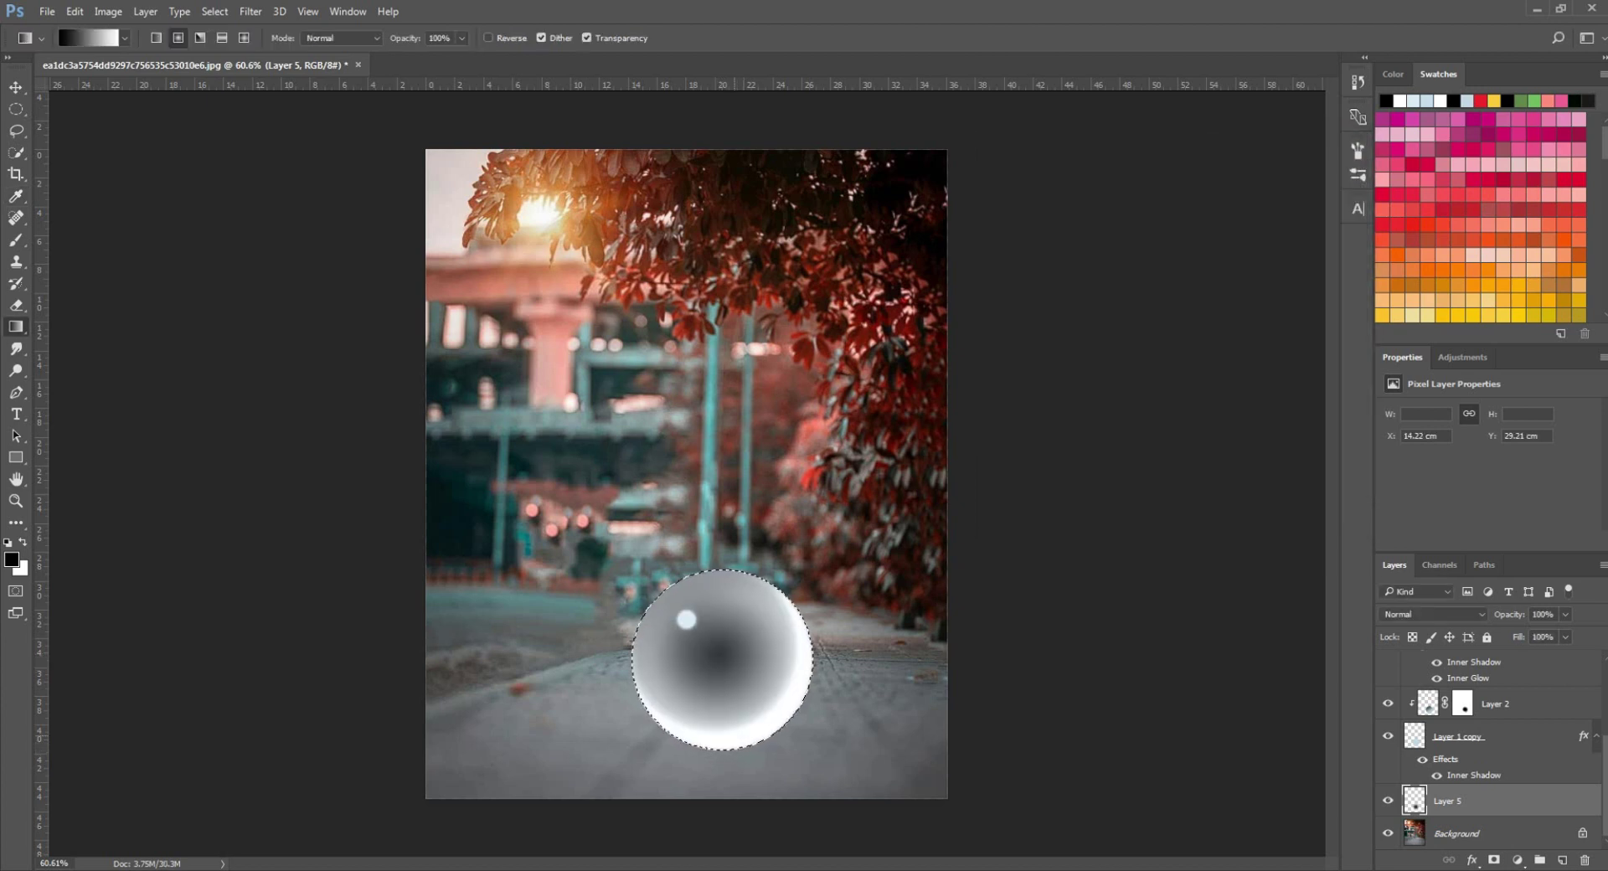
key(ctrl+z)
key(x)
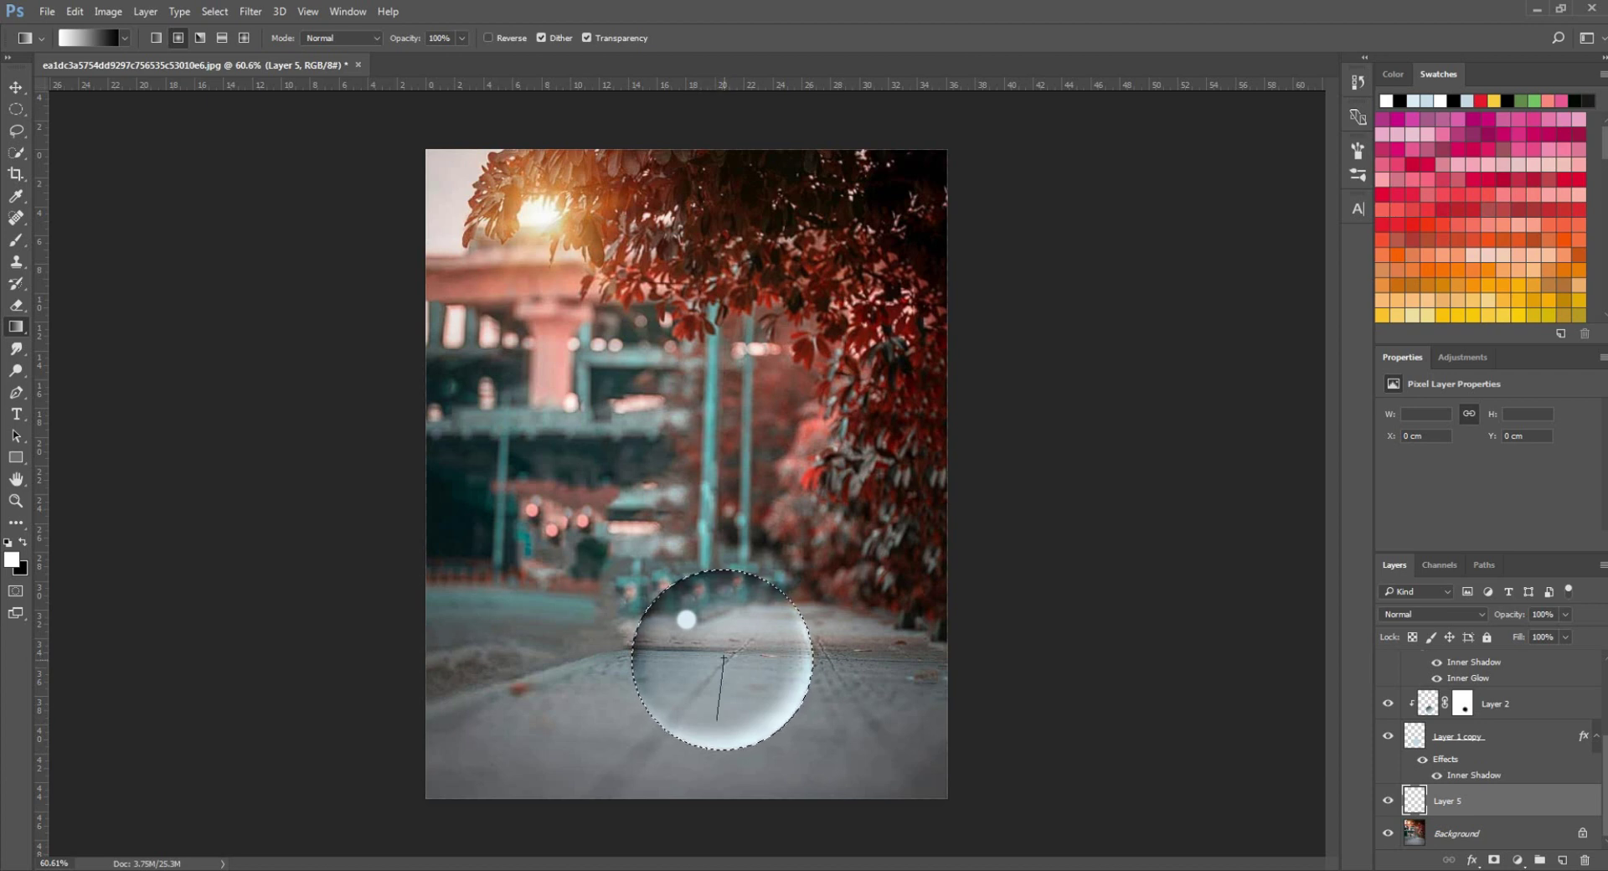
drag(724, 657, 724, 657)
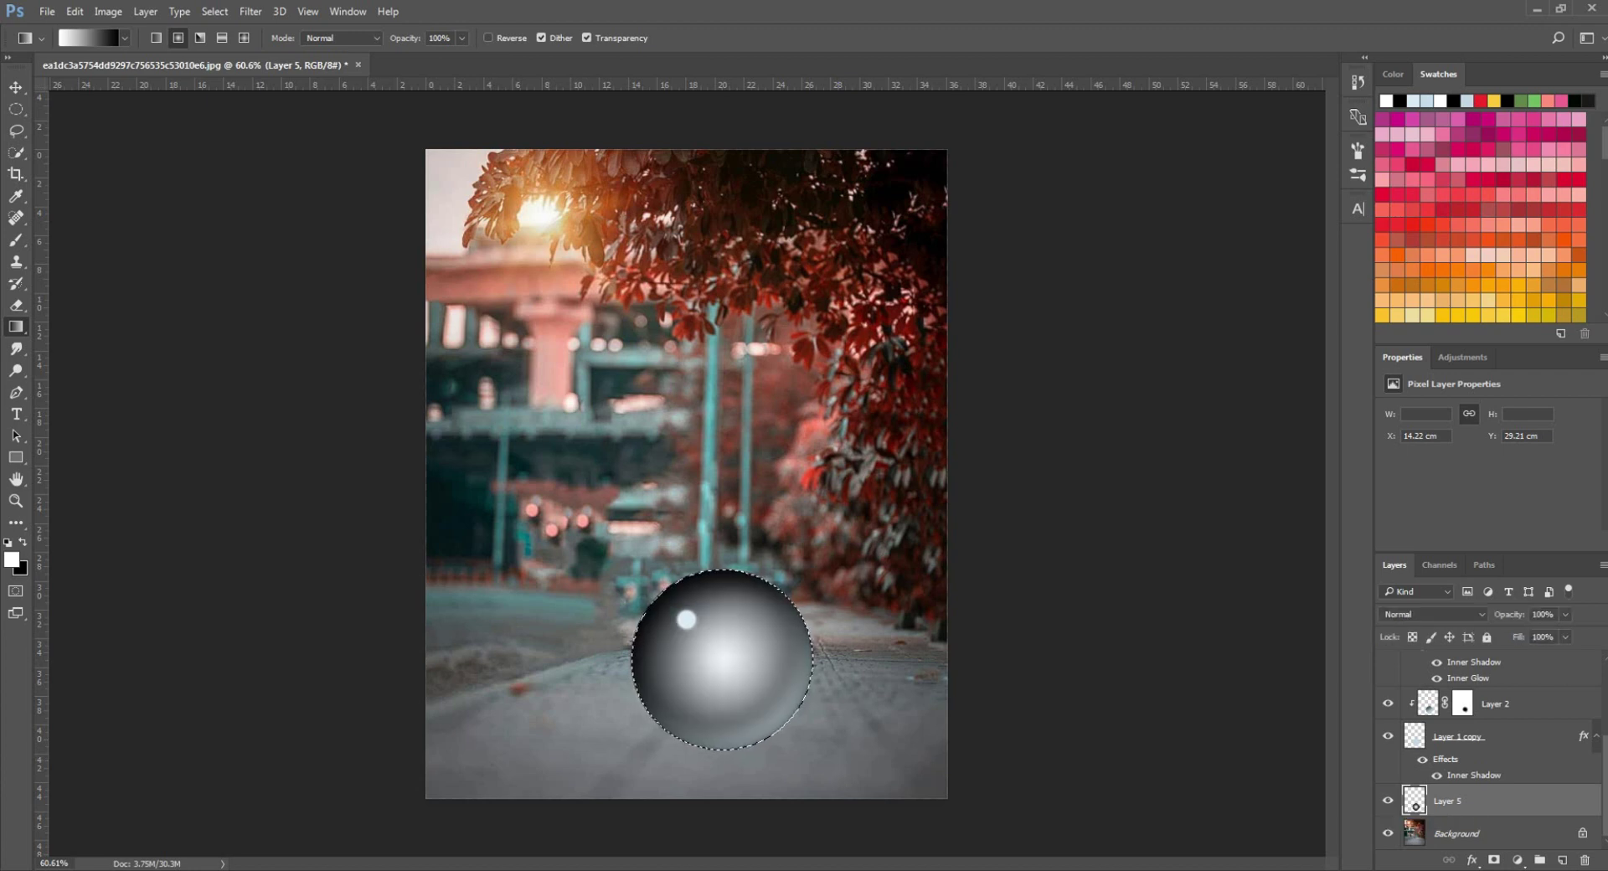
Deselect the sphere's outline on Layer 5
key(v)
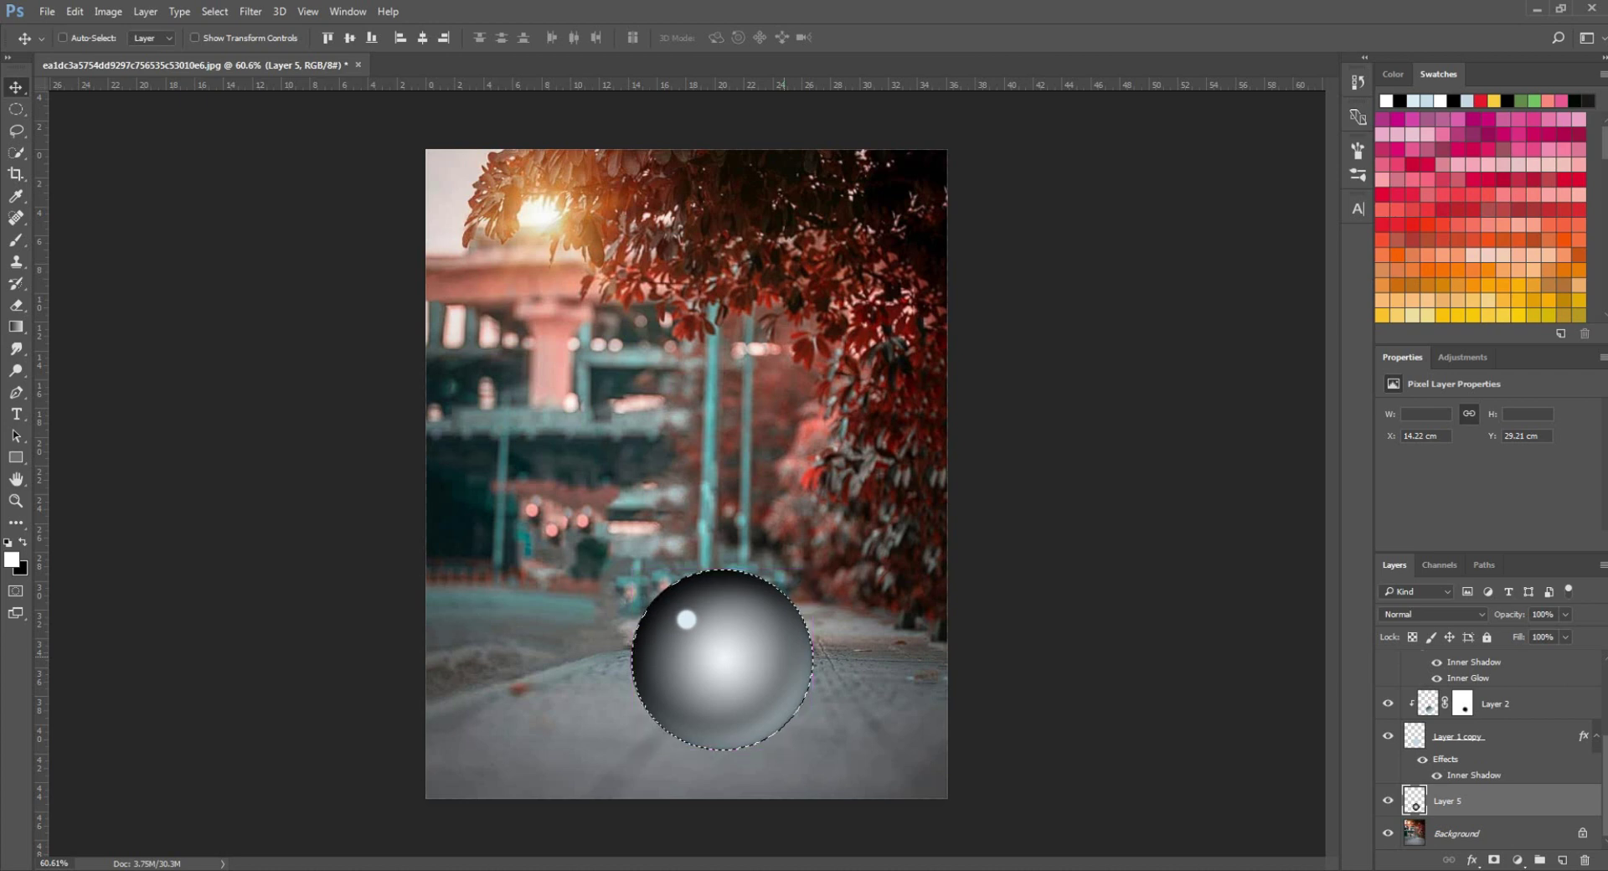
key(ctrl+t)
key(Return)
key(ctrl+d)
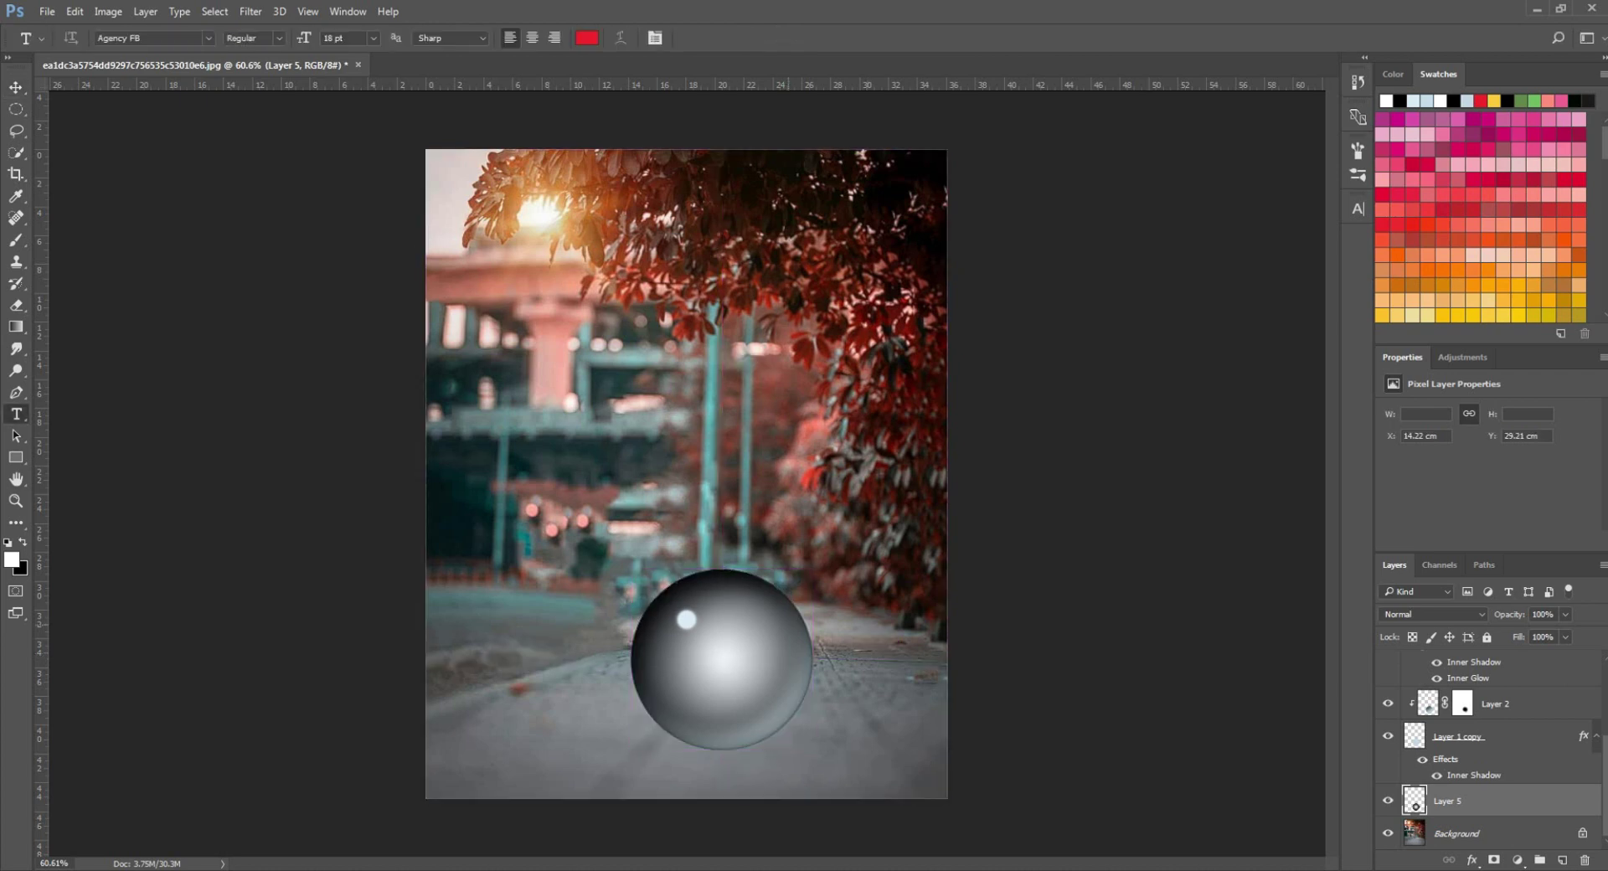
Distort Layer 5's gradient circle into a flat ellipse on the pavement, just below and to the right of the sphere
key(ctrl+t)
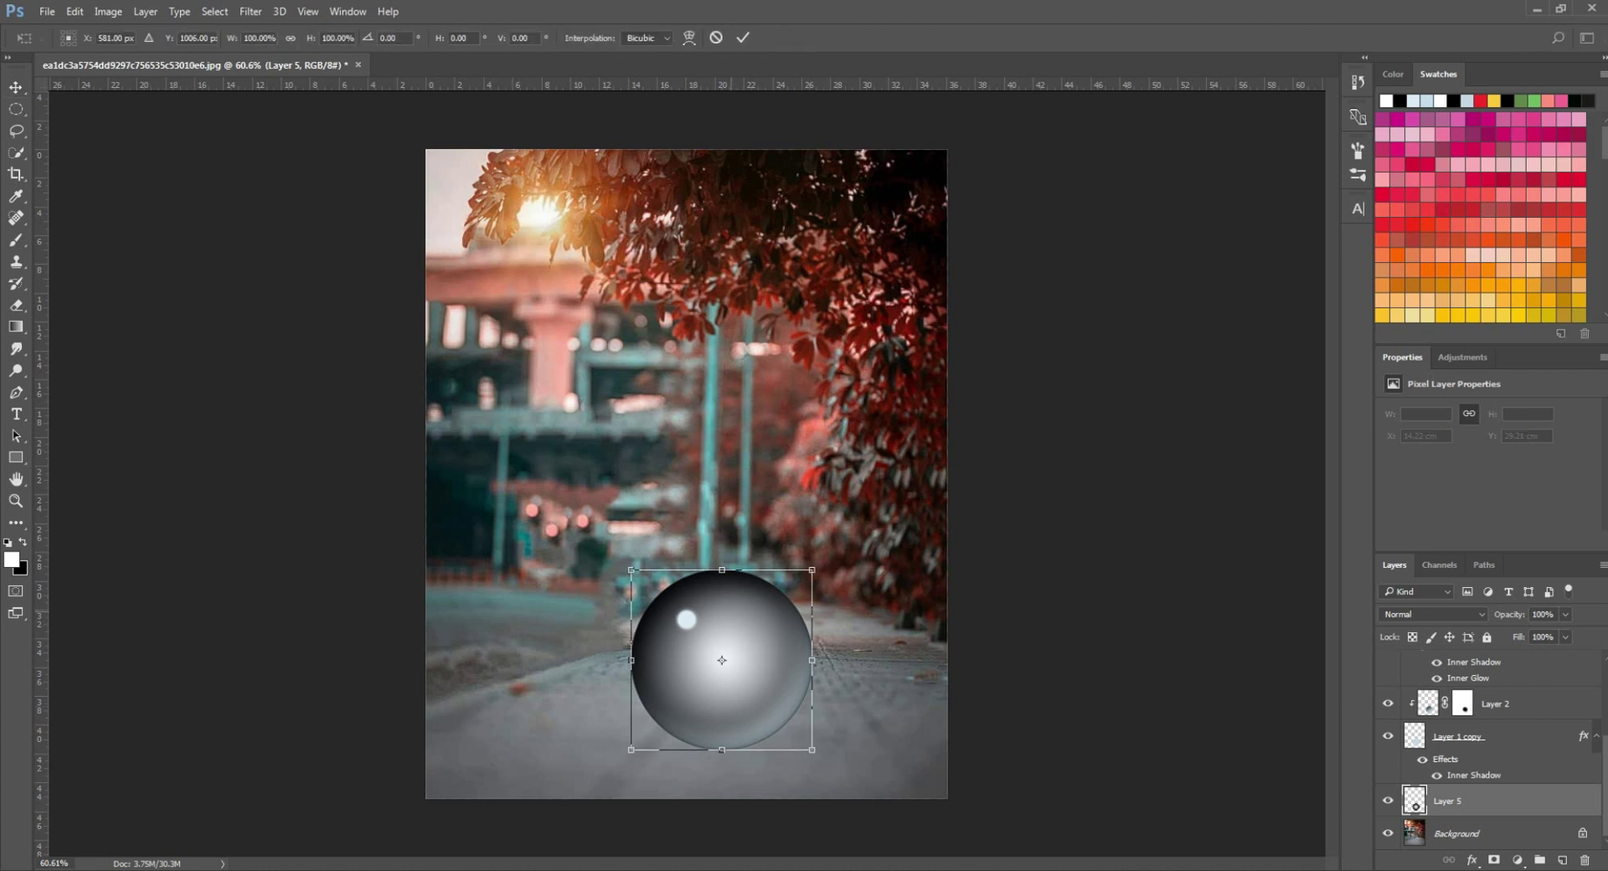
right_click(731, 612)
click(779, 402)
right_click(746, 619)
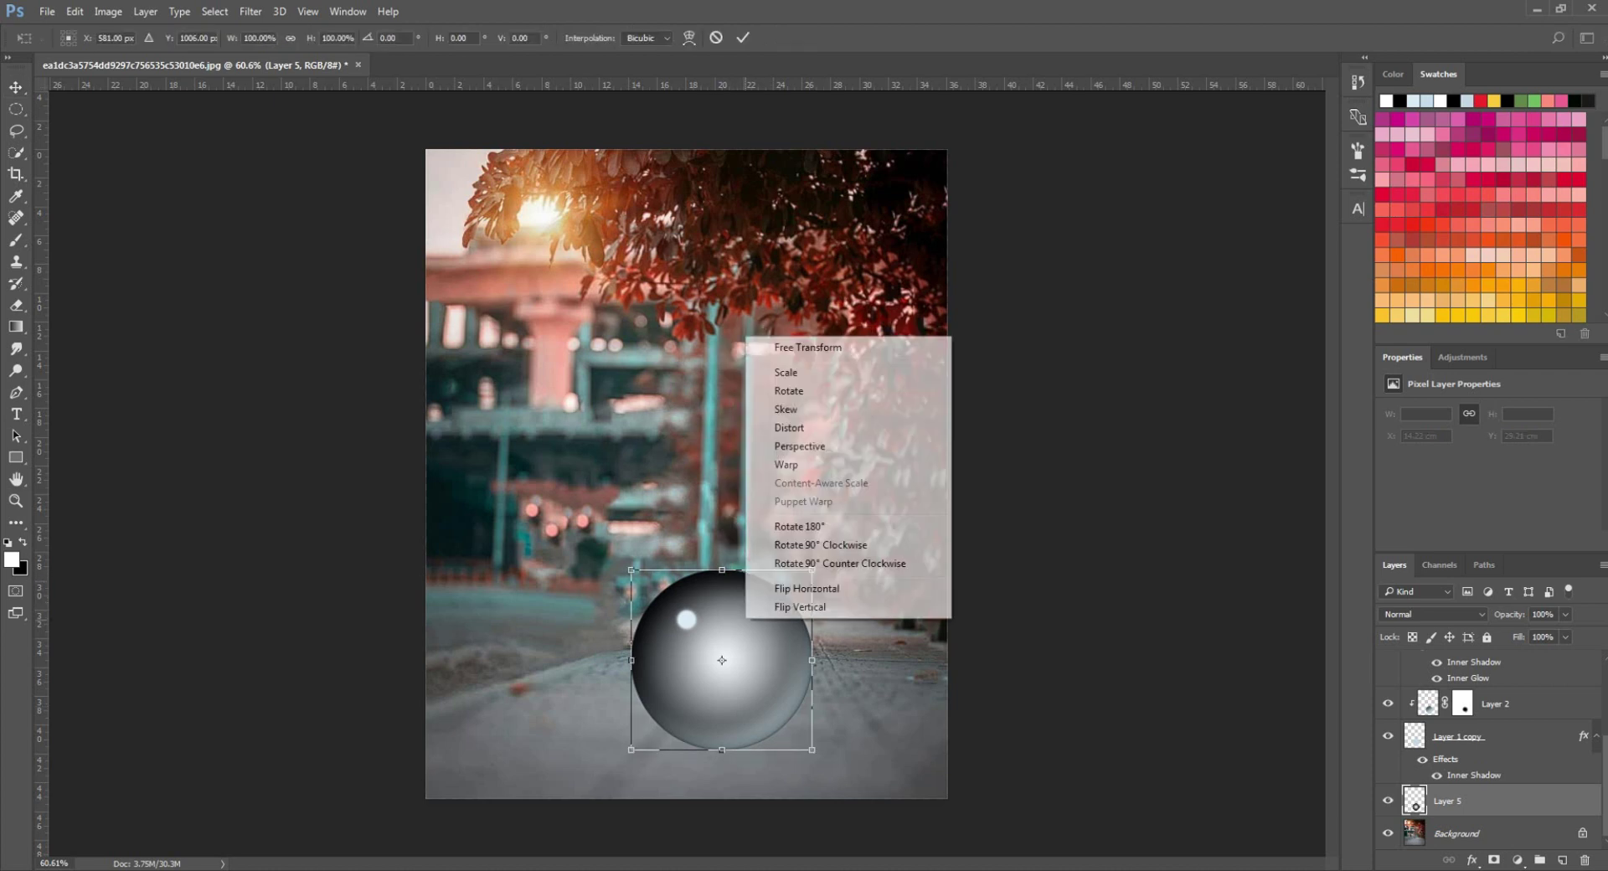
click(789, 428)
drag(722, 571, 812, 729)
drag(631, 751, 653, 760)
mouse_move(965, 775)
mouse_down()
mouse_move(963, 751)
mouse_move(971, 767)
mouse_up()
drag(784, 775, 829, 817)
drag(813, 730, 813, 739)
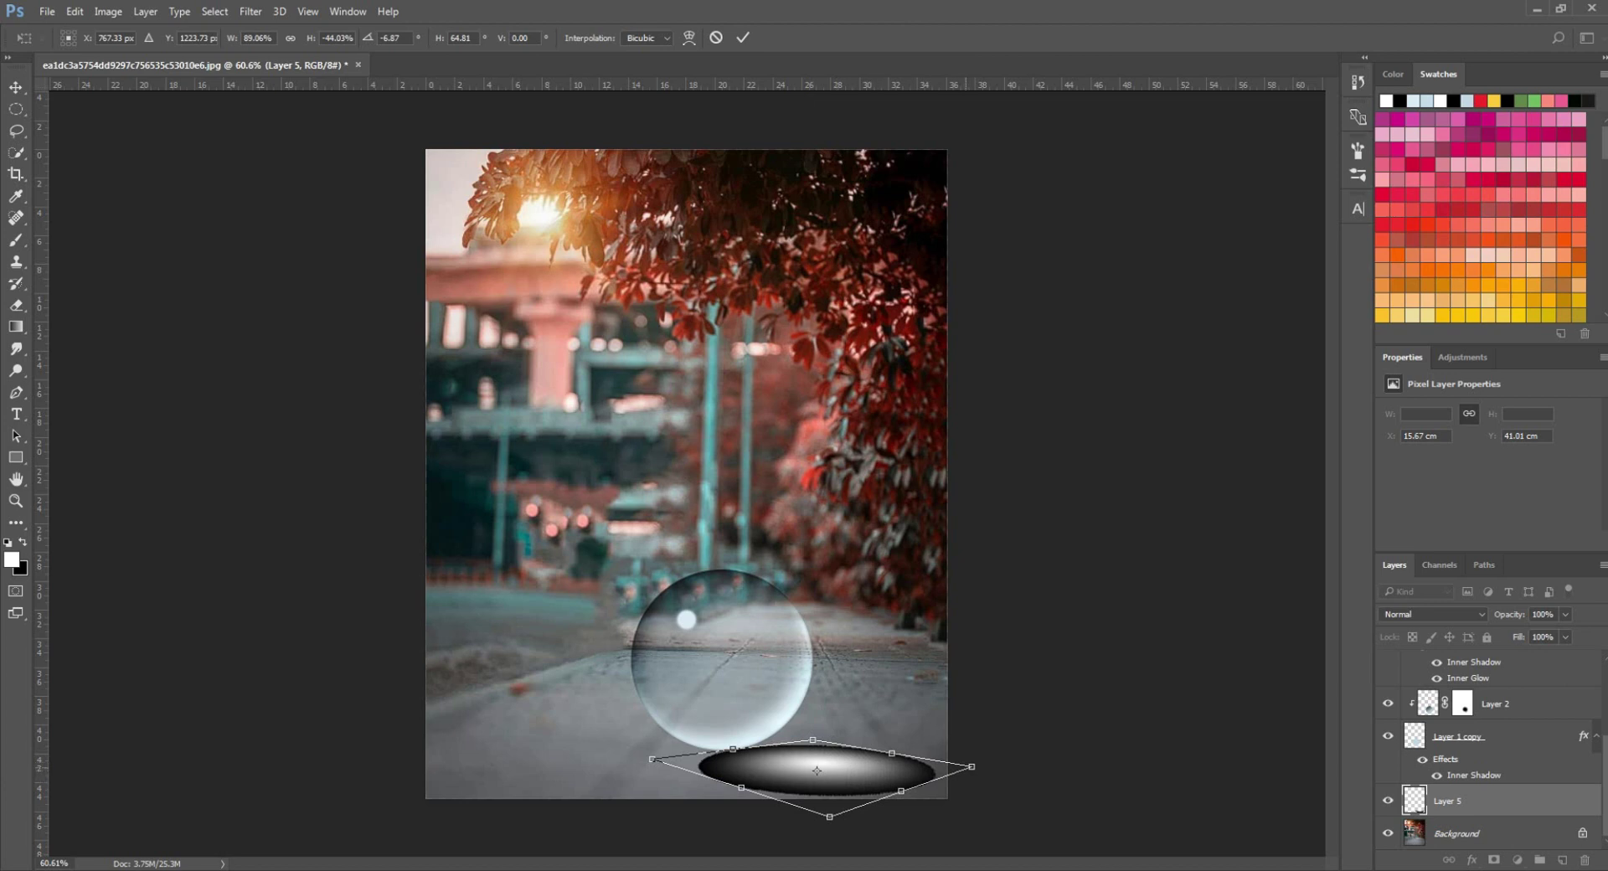
drag(972, 766, 956, 766)
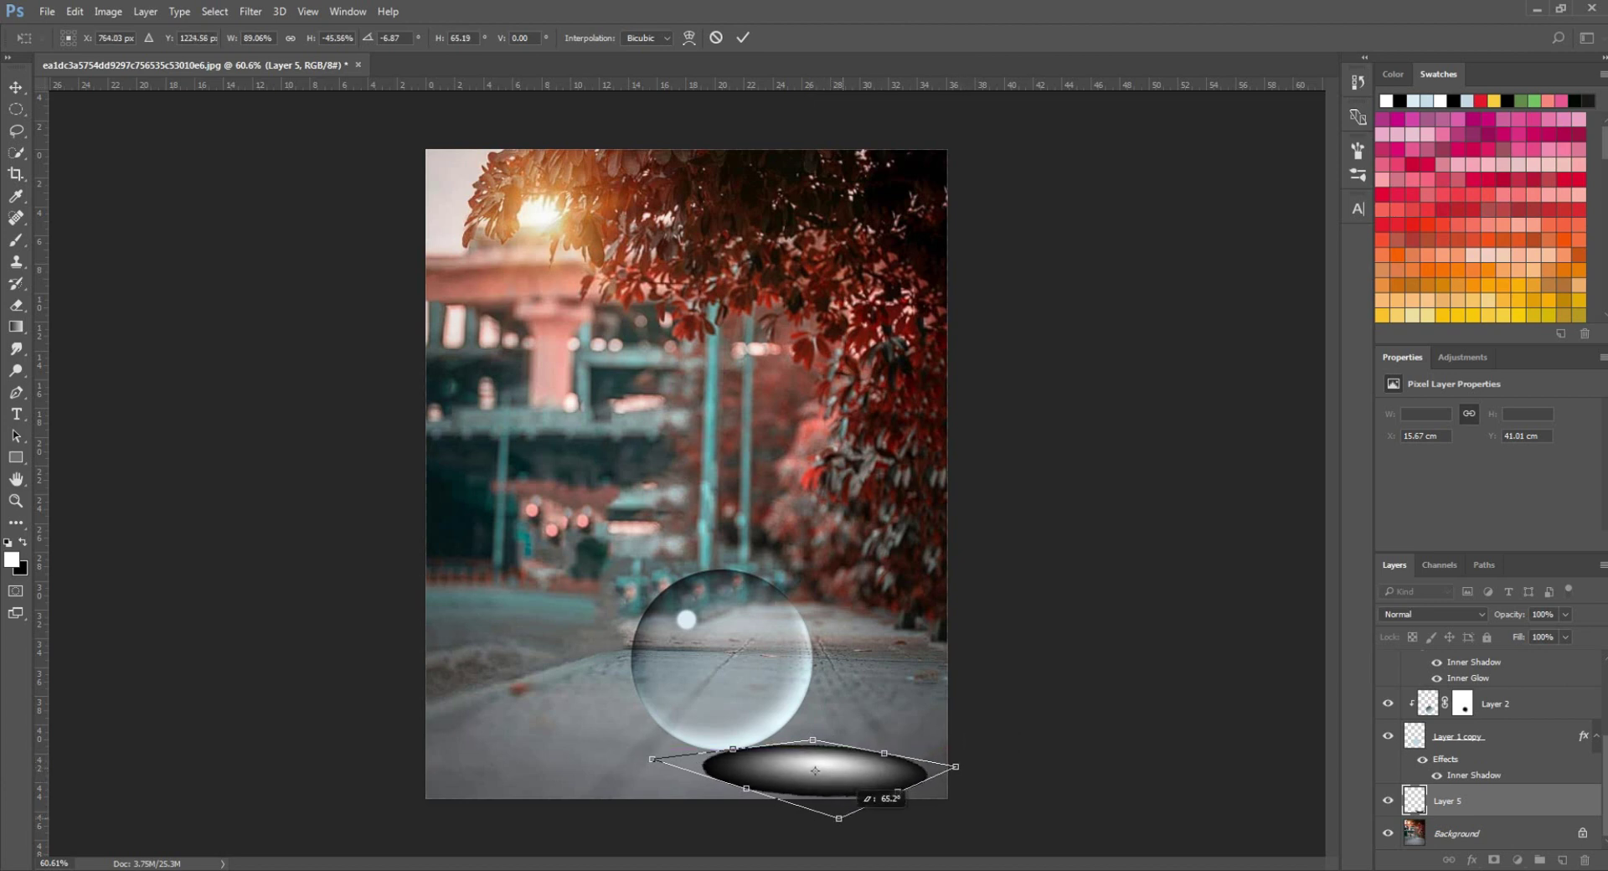
key(Return)
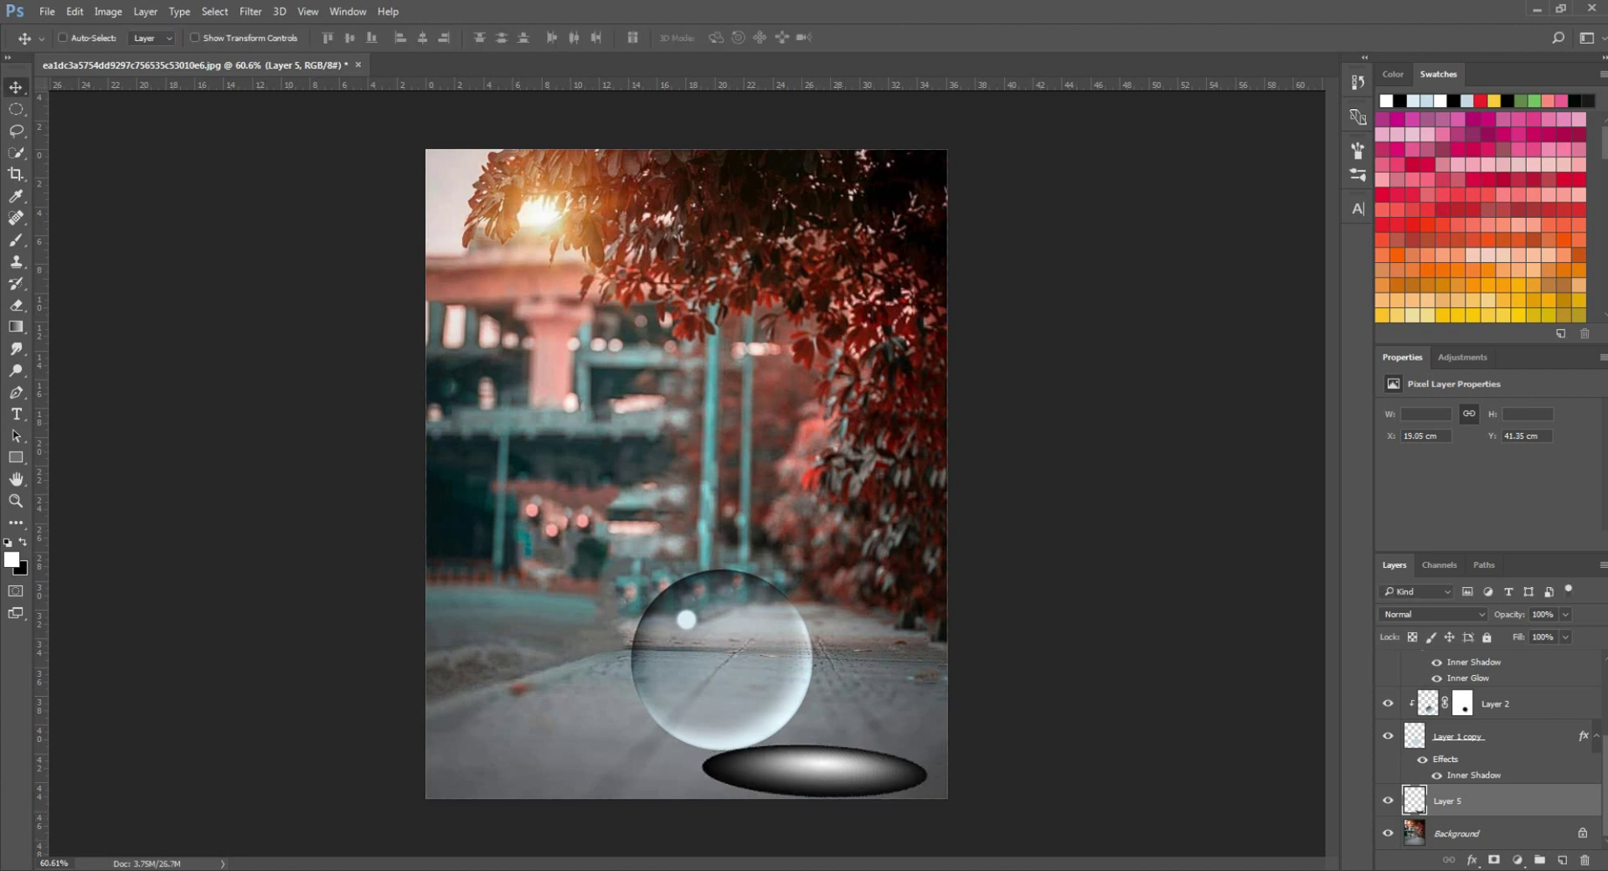
Set the opacity of Layer 5's shadow ellipse to 50%
click(1543, 614)
text(50)
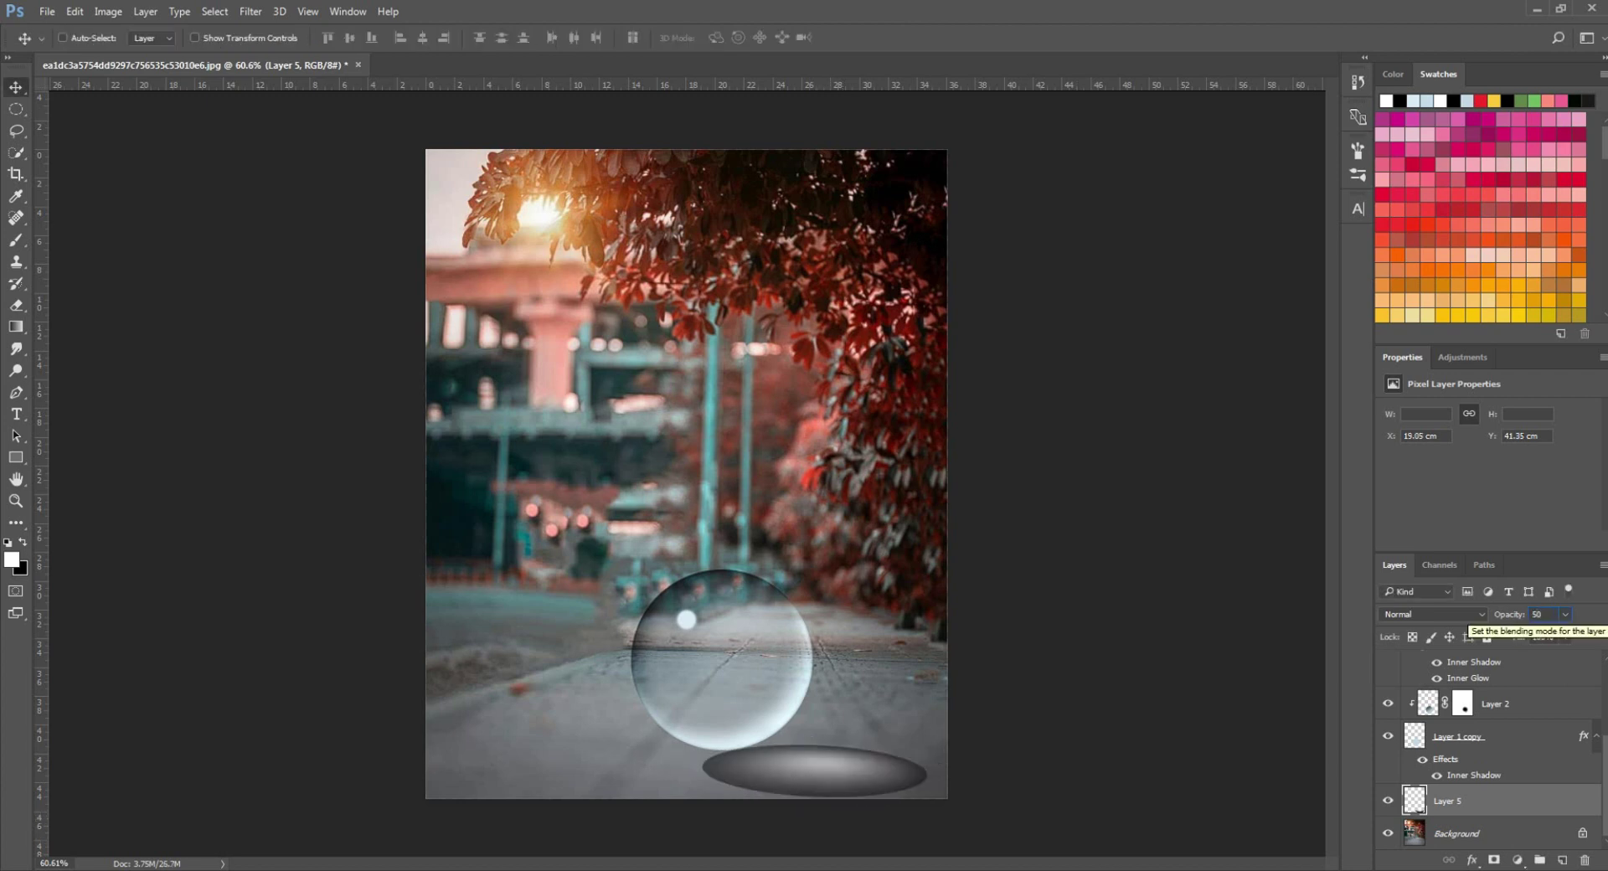
key(Return)
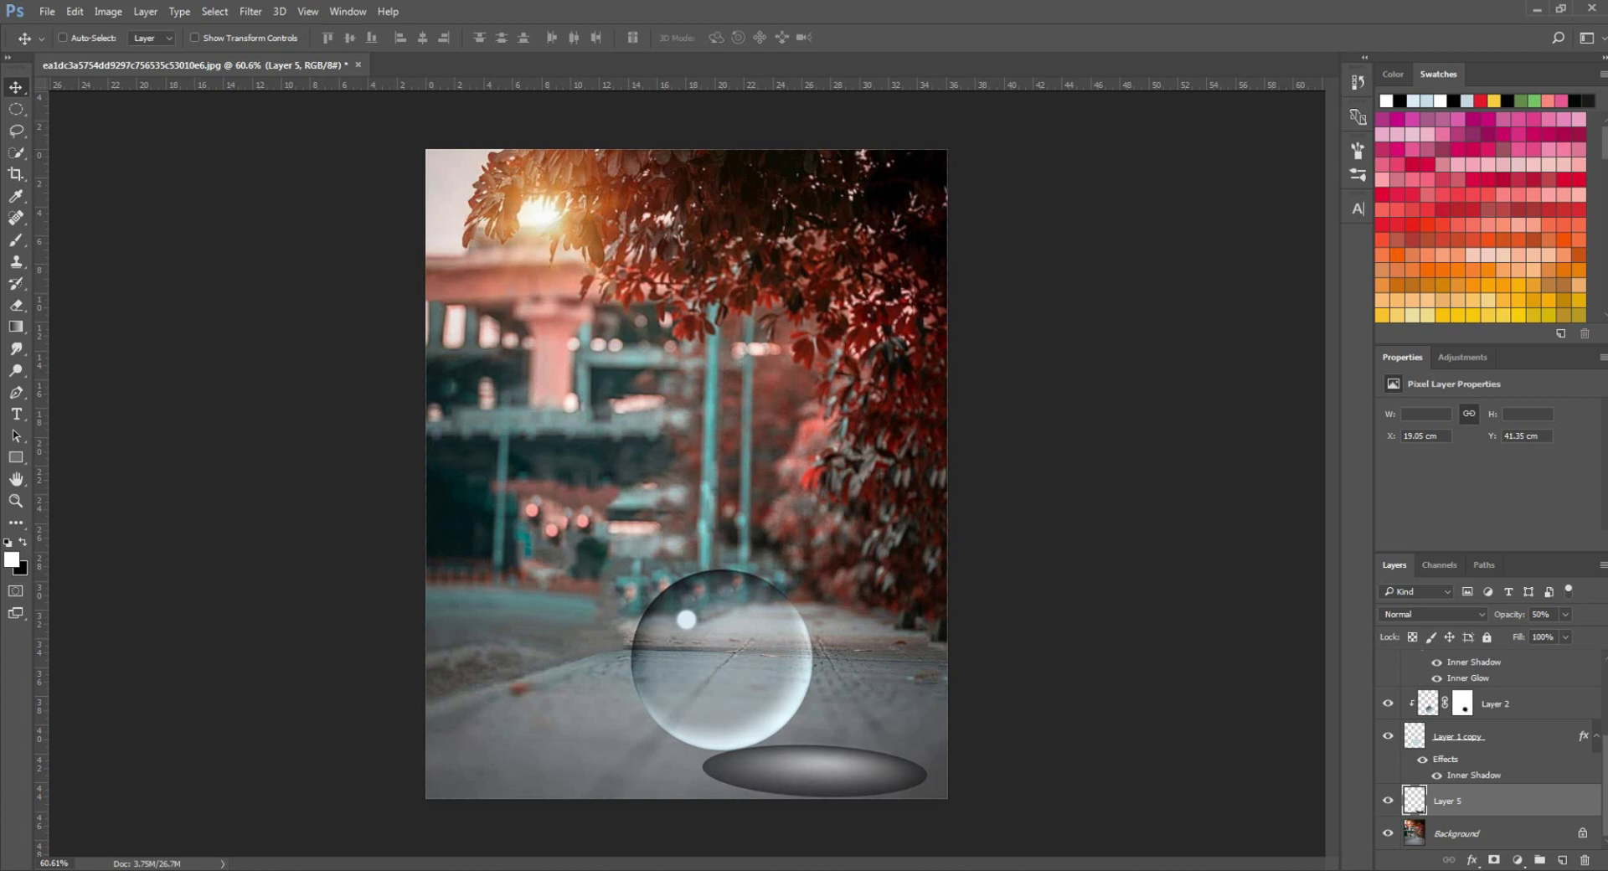
Soften the shadow ellipse on Layer 5 with a Gaussian Blur of 2 pixels radius
click(250, 11)
mouse_move(276, 196)
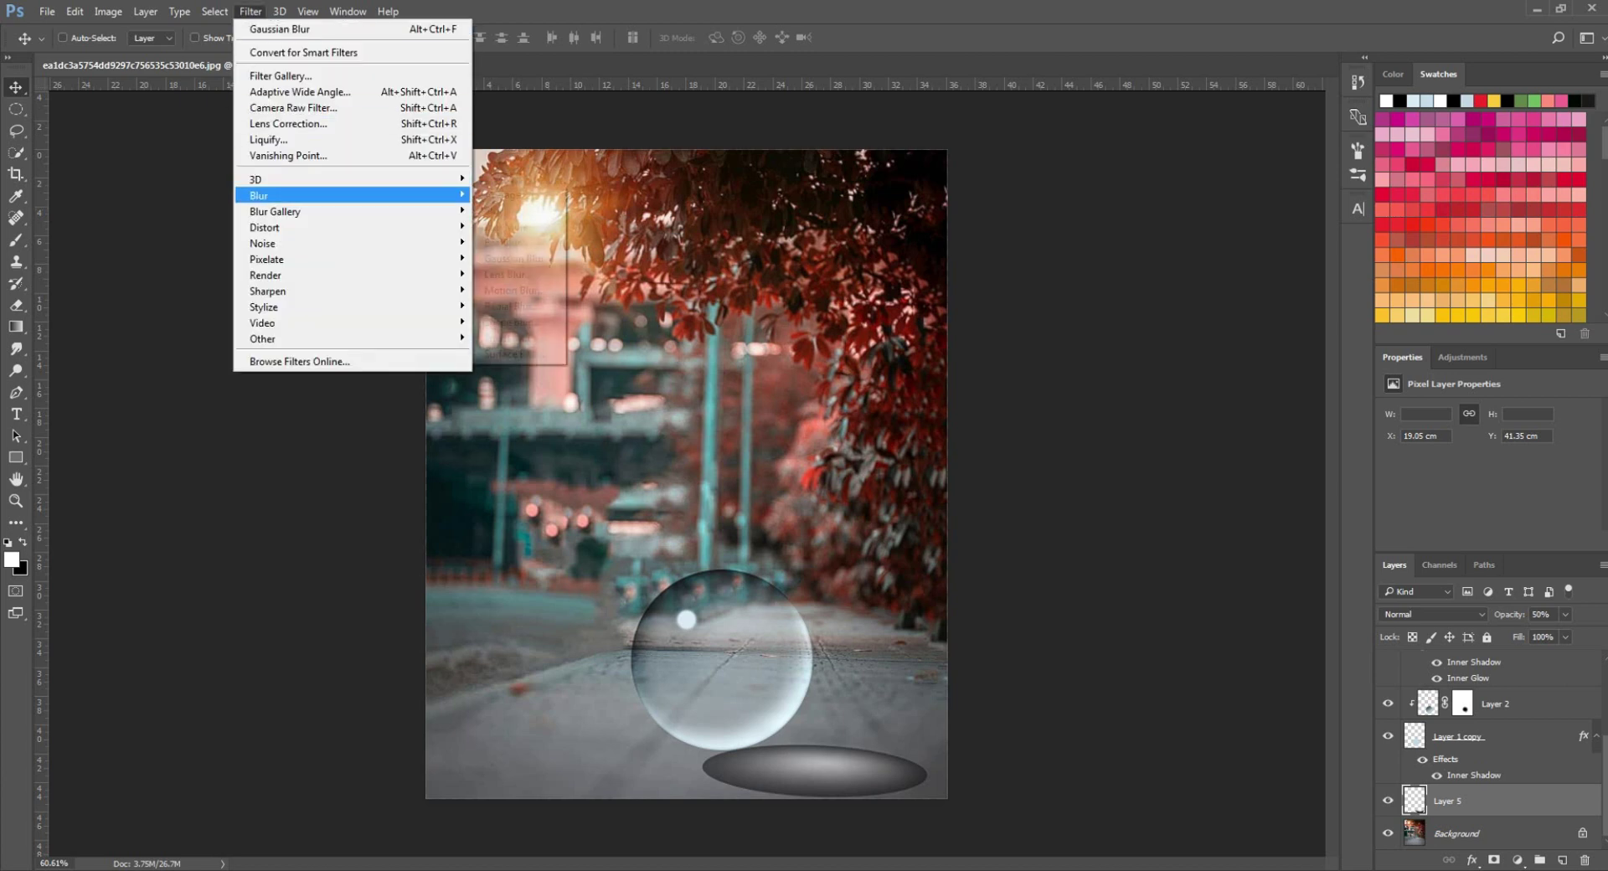
click(515, 258)
drag(1263, 370, 1280, 370)
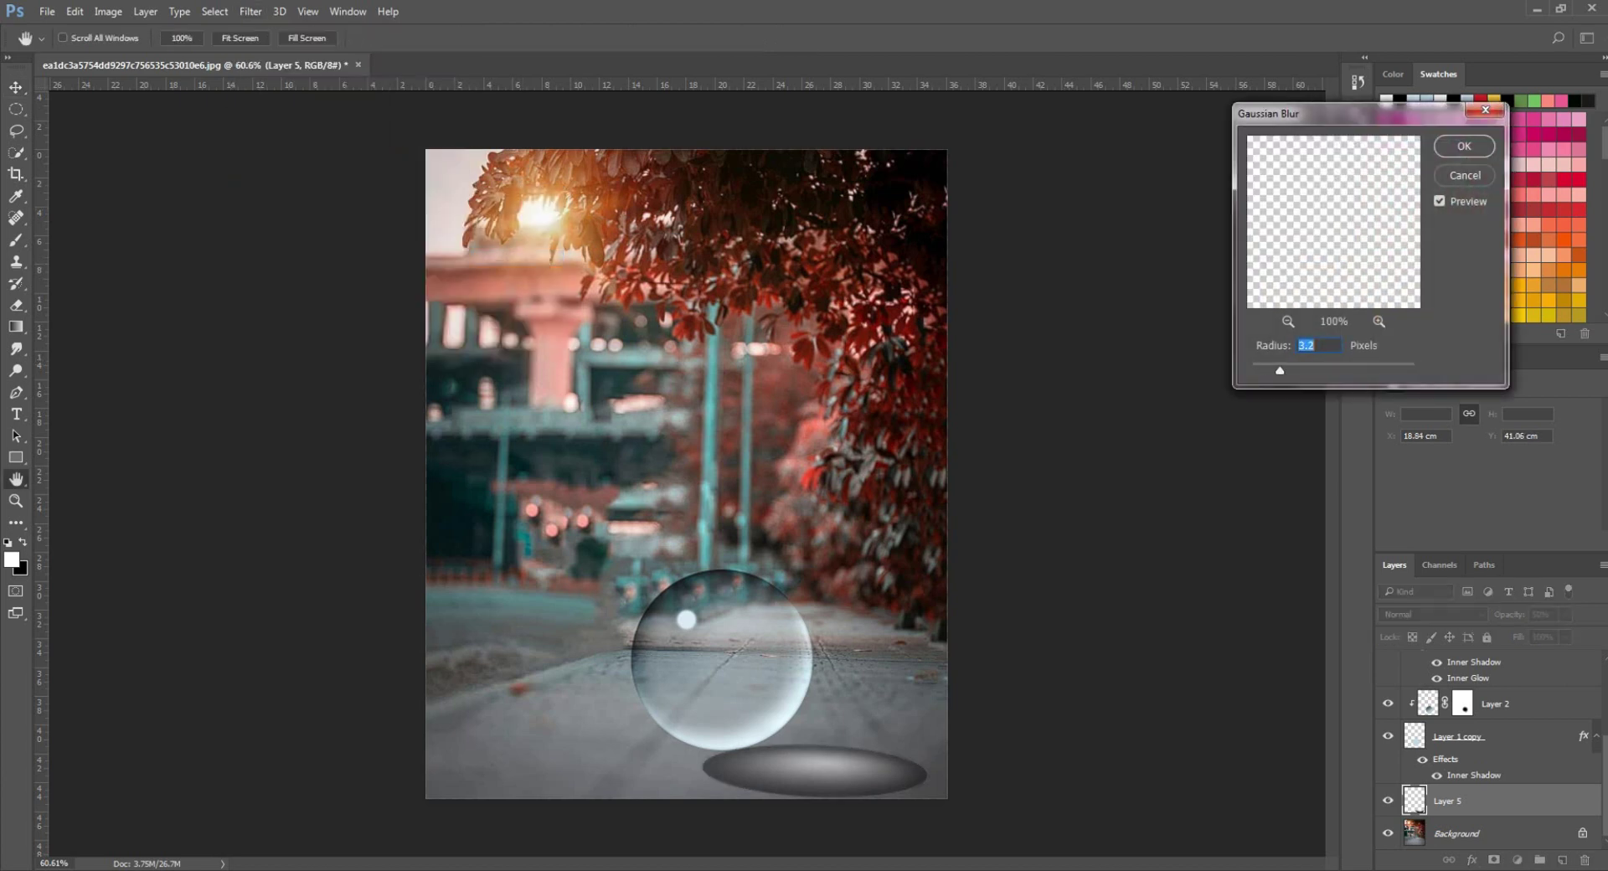
text(2)
key(Return)
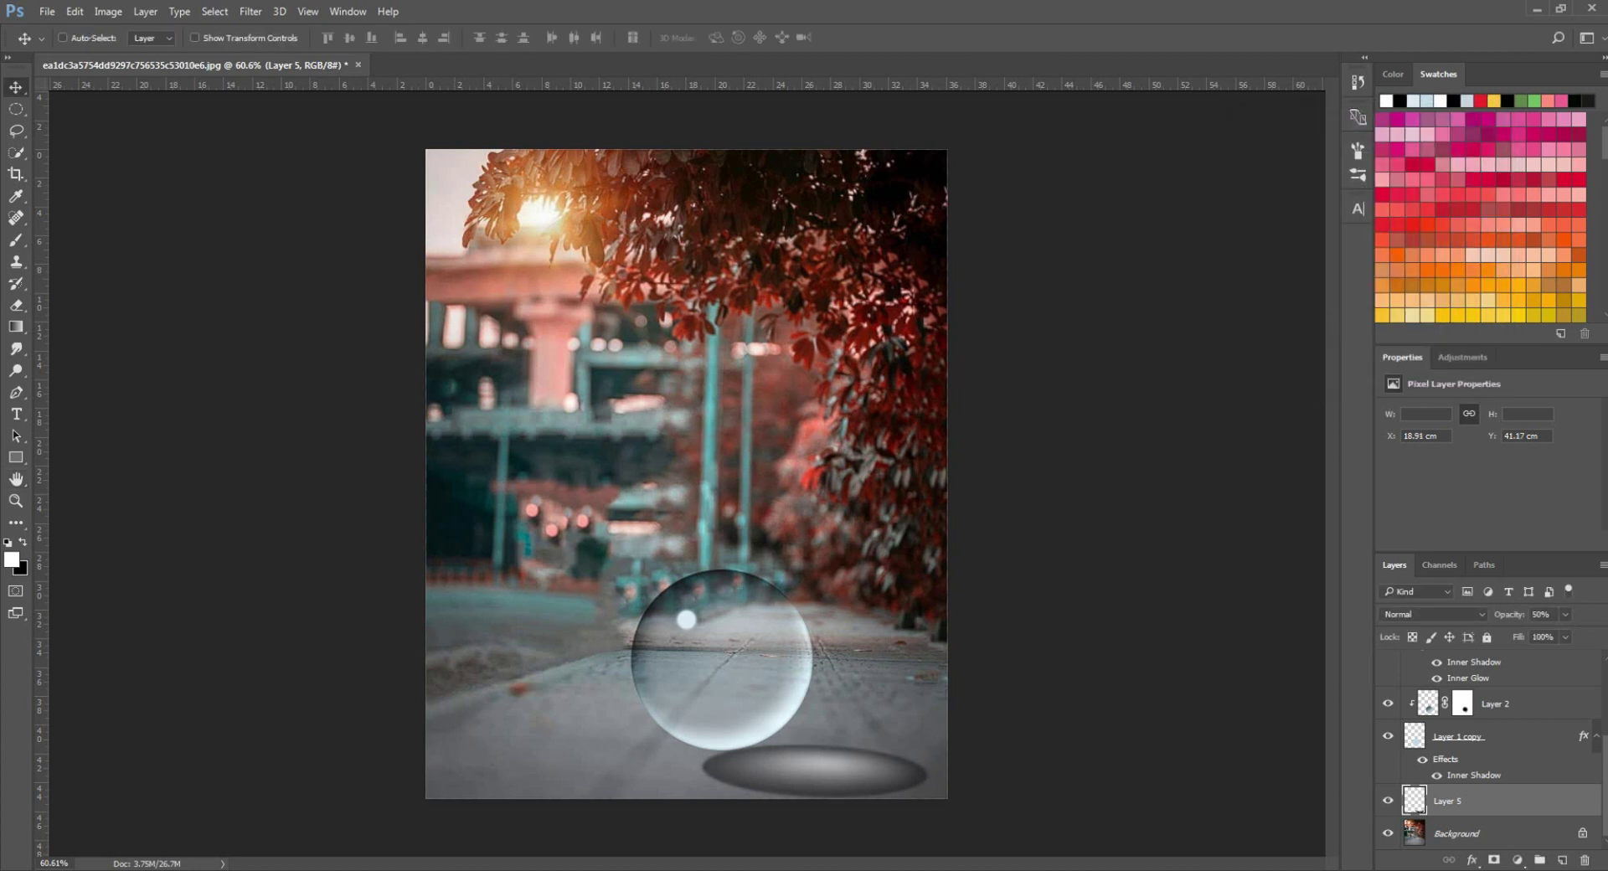
Apply the Spherize filter to Layer 5 with an amount of 20% and nudge the ellipse slightly up beneath the sphere
click(250, 12)
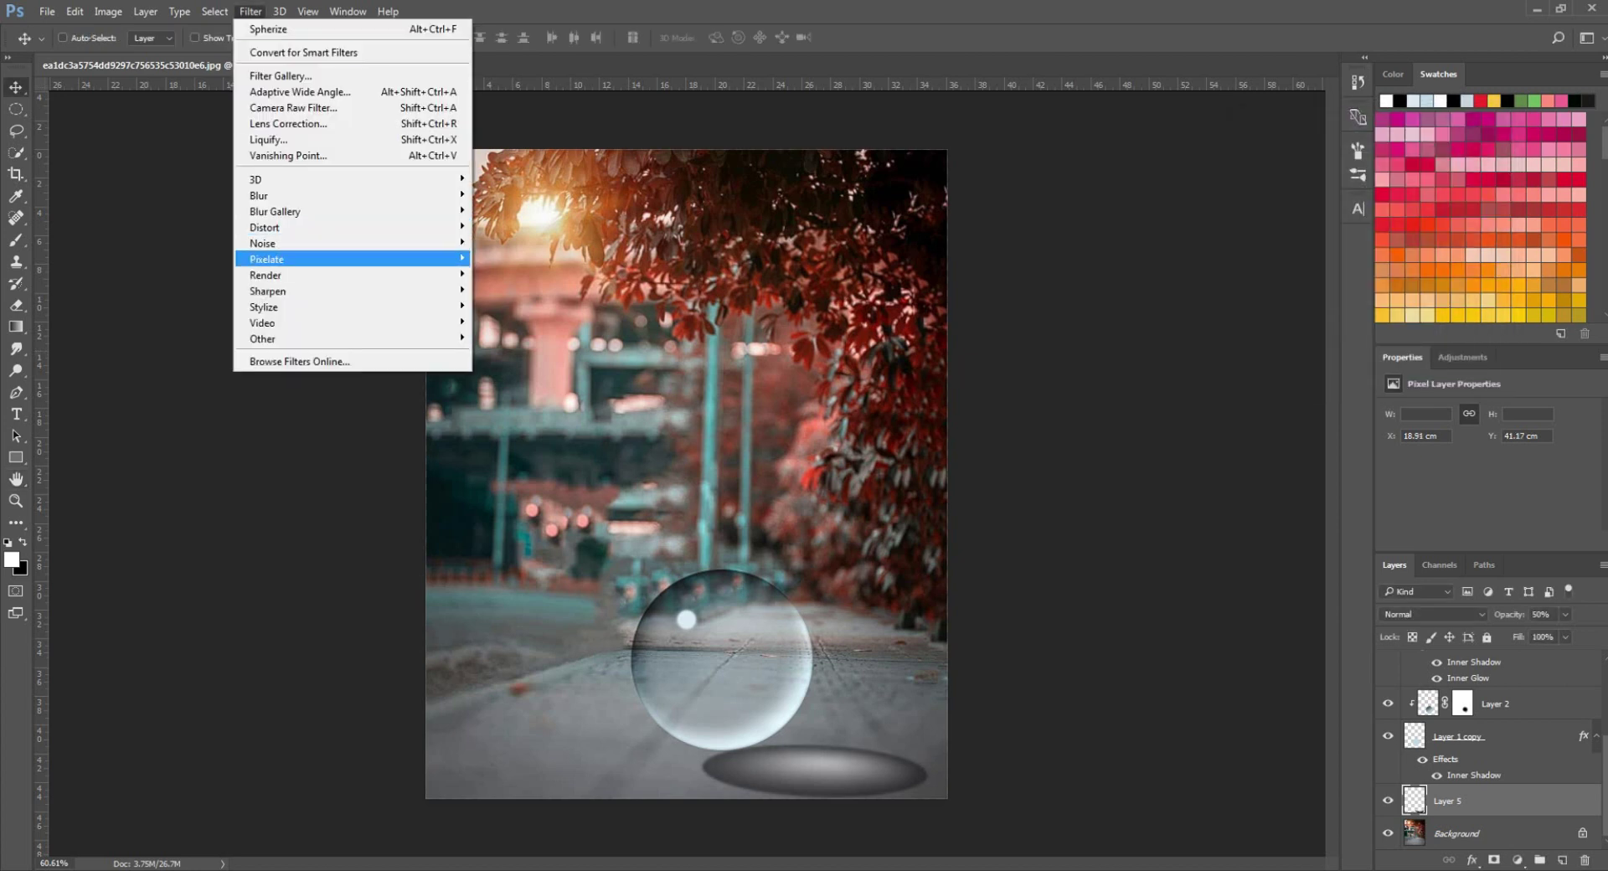
mouse_move(352, 228)
click(506, 306)
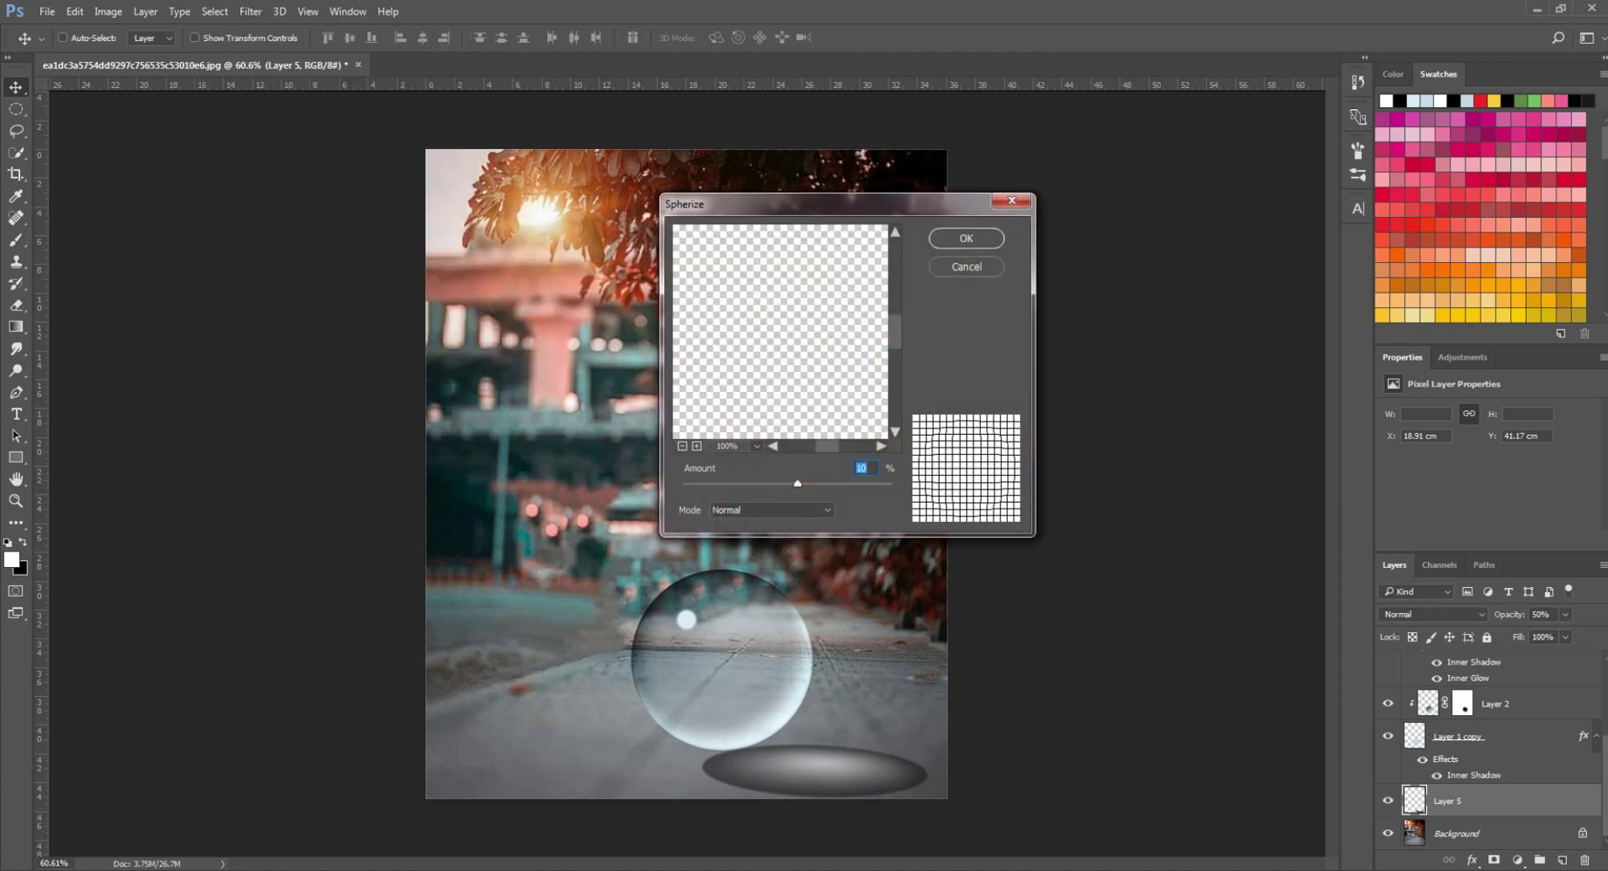
text(2)
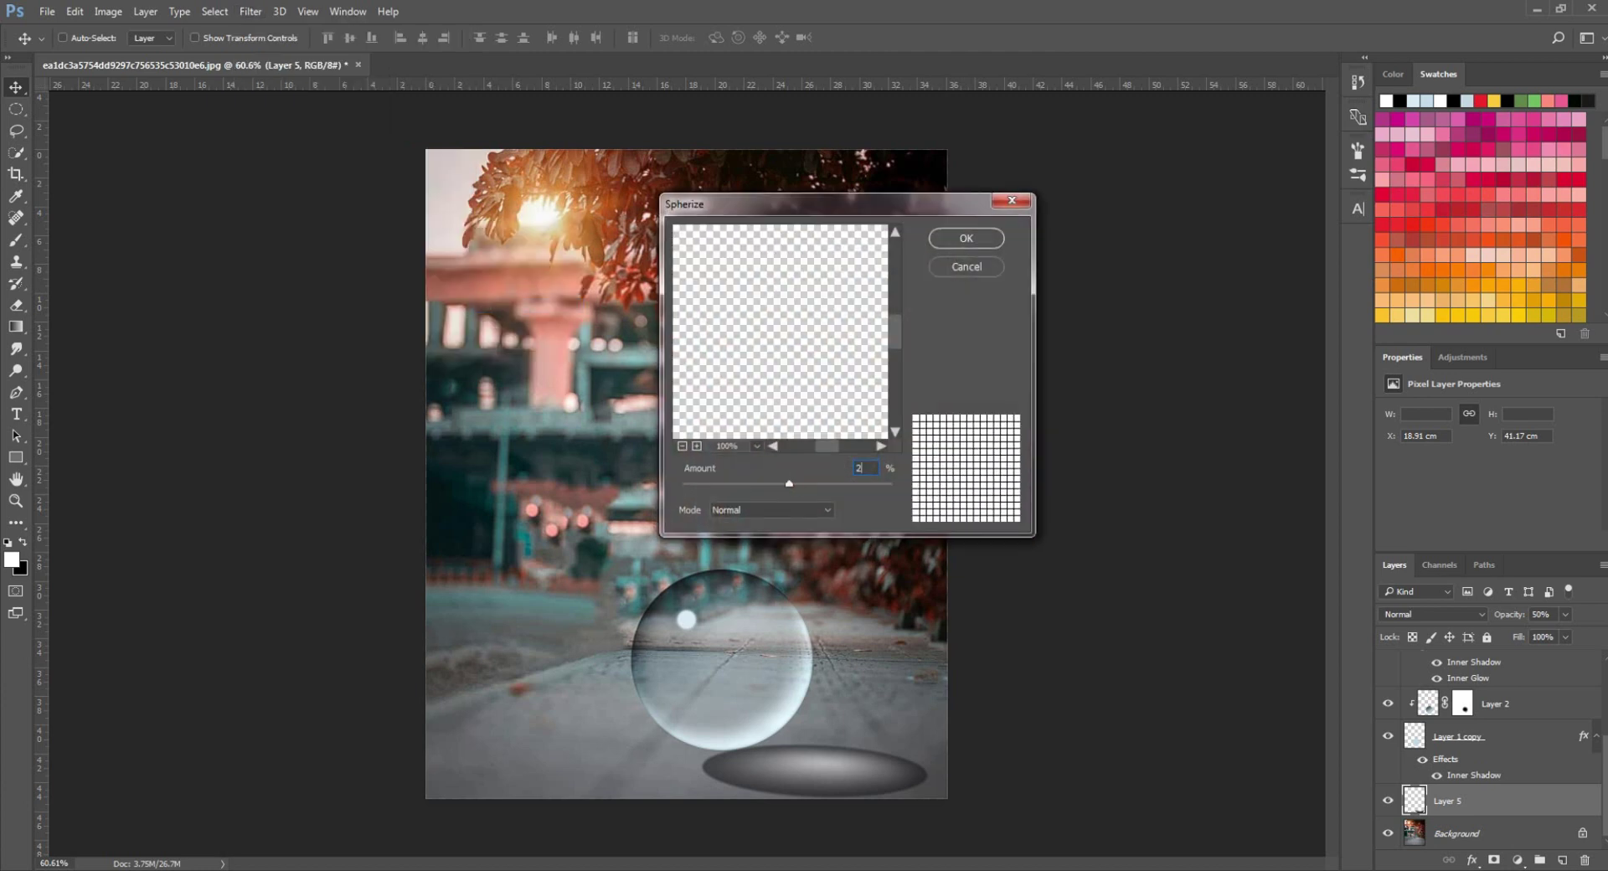
text(3)
key(Return)
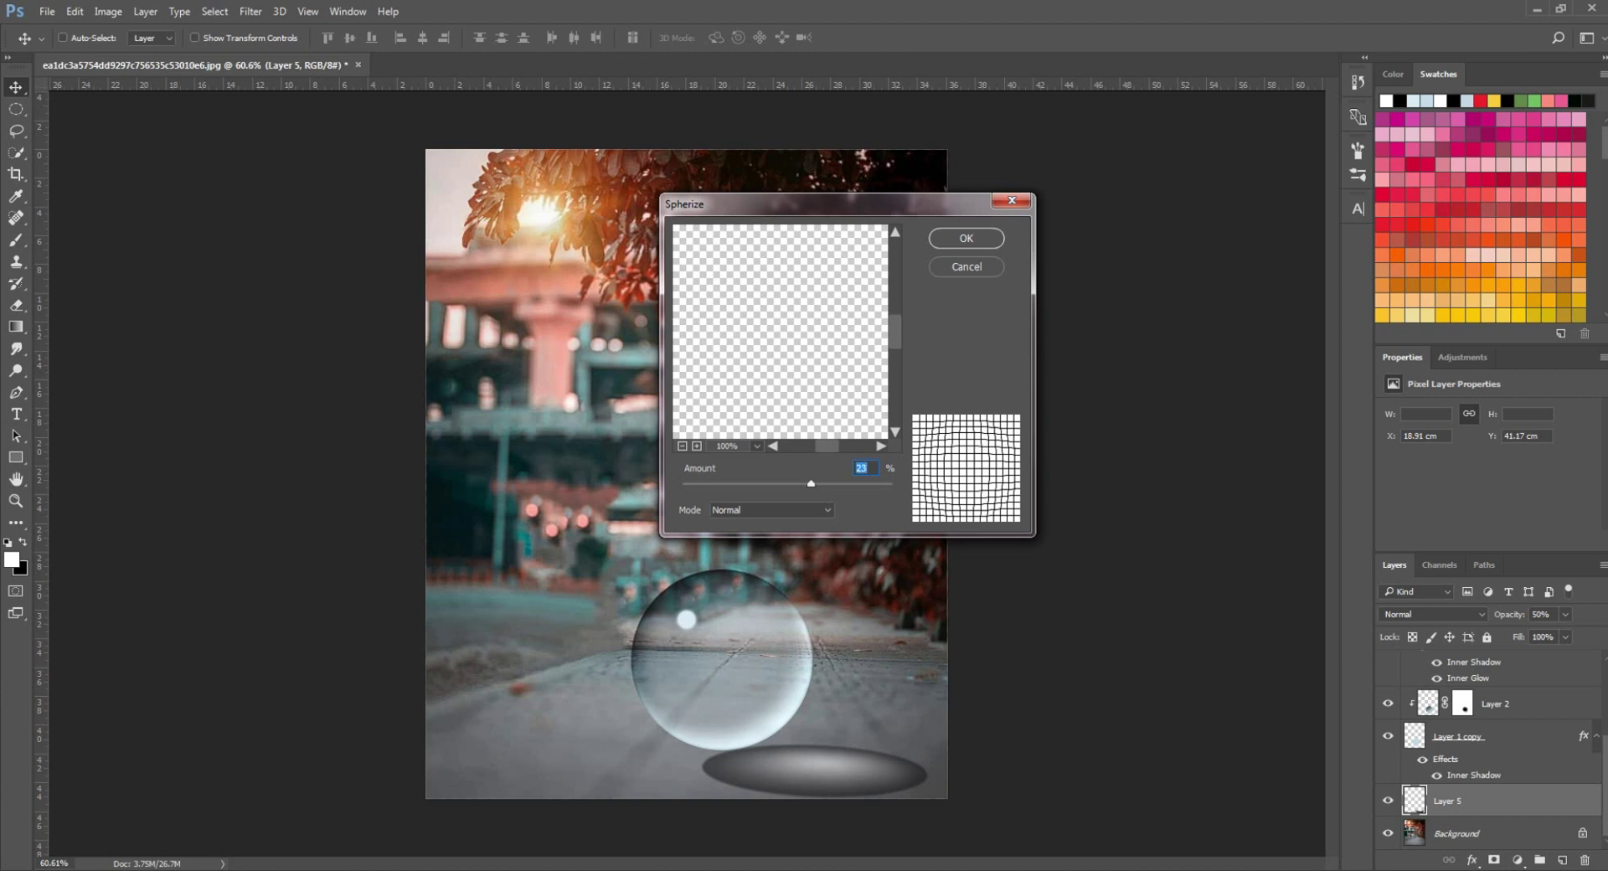
text(20)
key(Return)
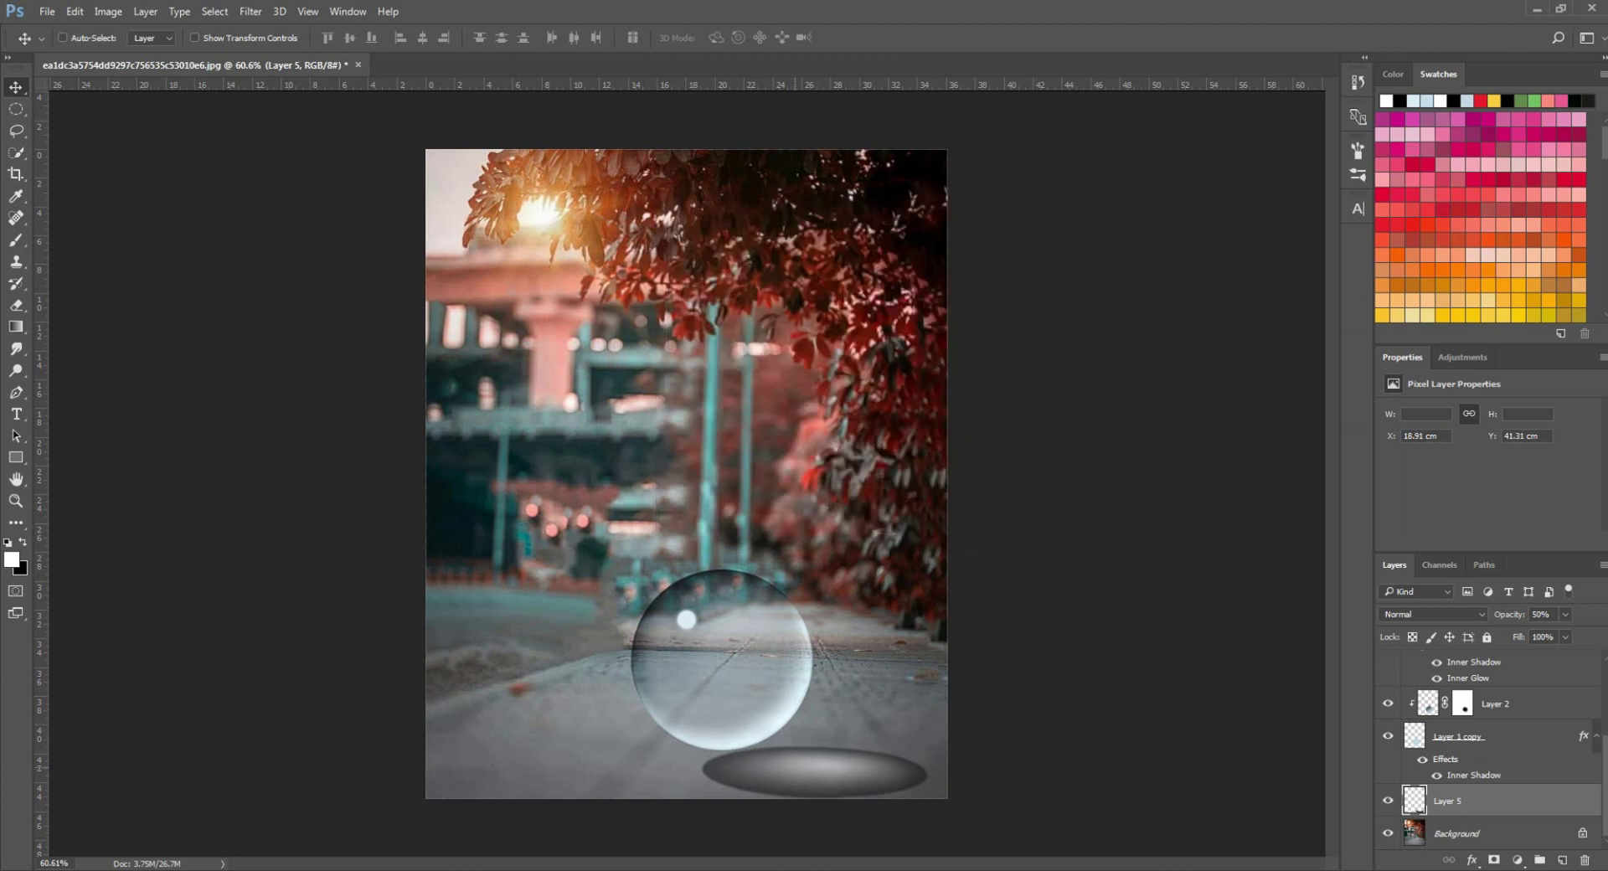
drag(794, 767, 802, 761)
key(Up)
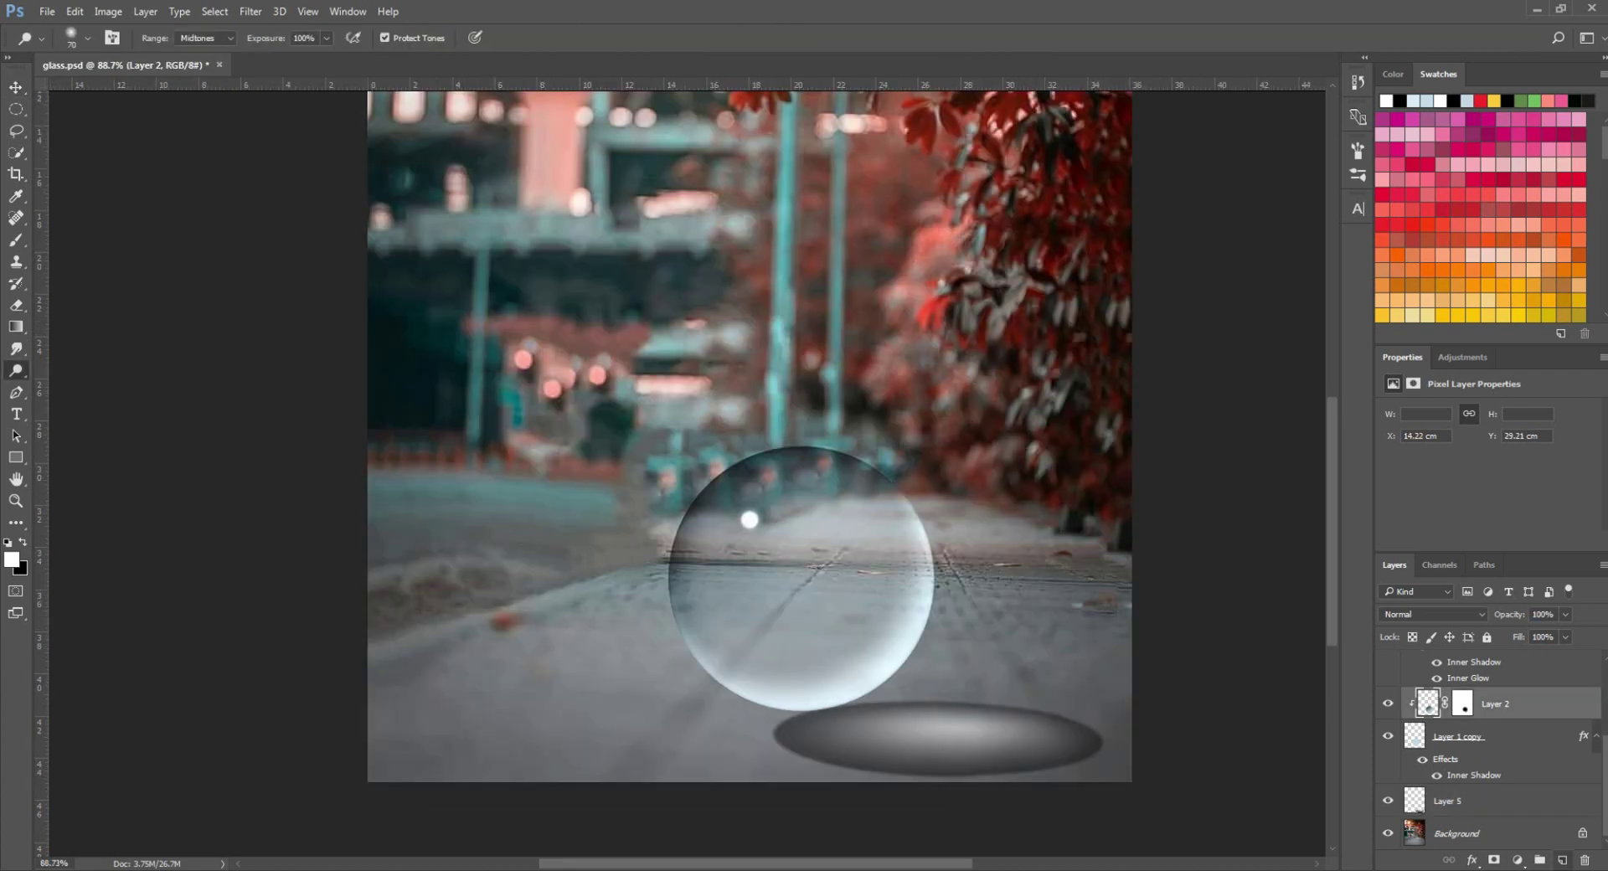
Add a new clipped layer directly above Layer 2 and set its blending mode to Linear Dodge (Add)
click(1562, 861)
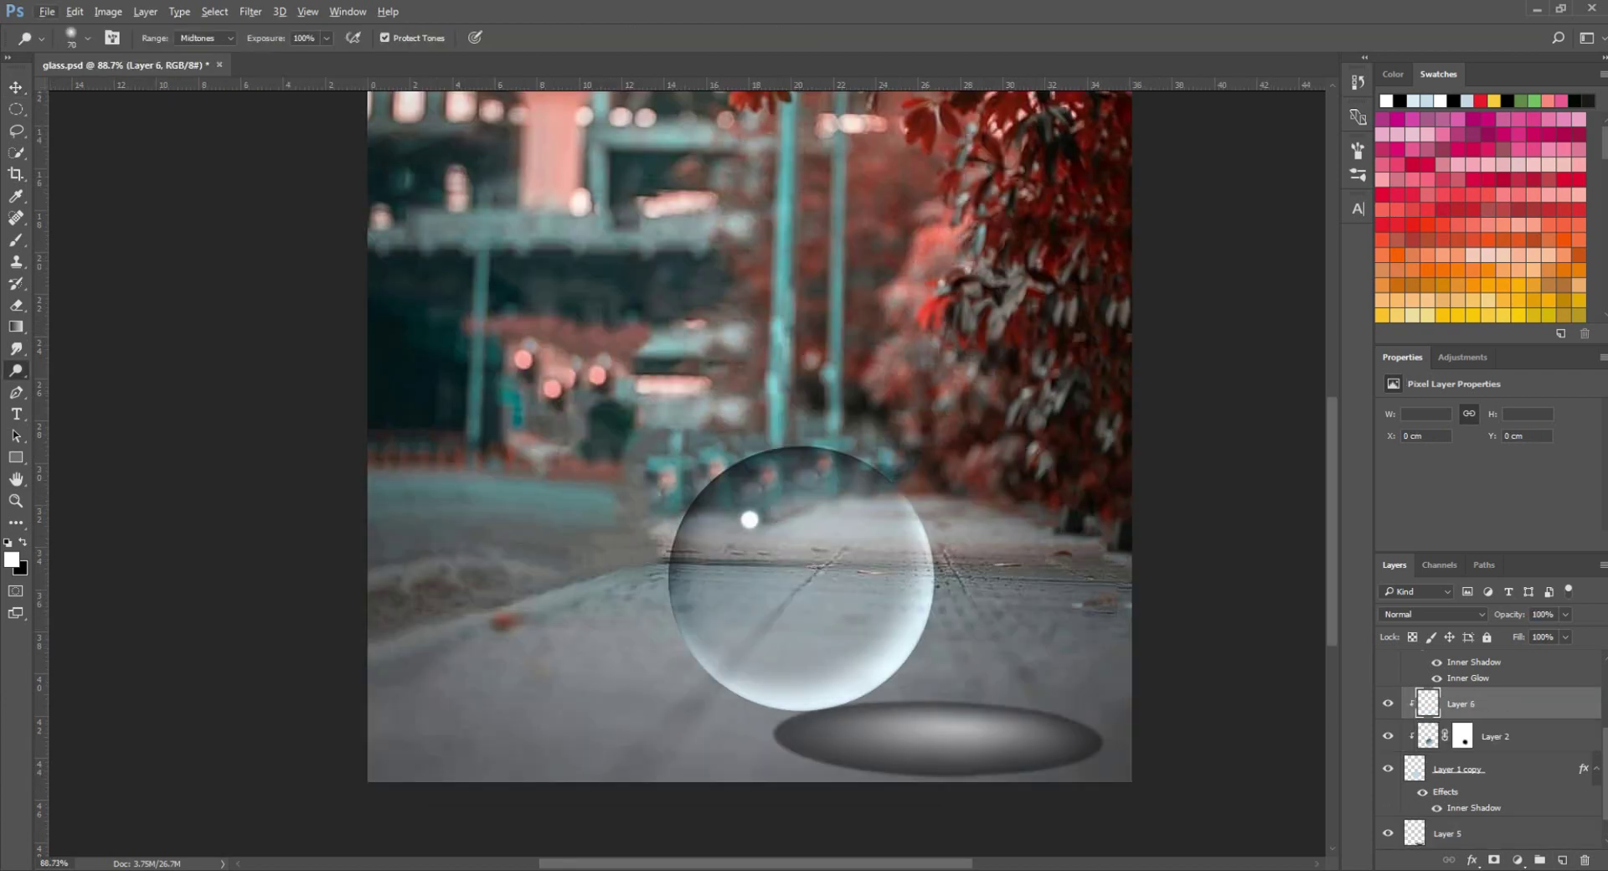
click(1434, 614)
click(1424, 411)
Set up the Brush tool with a soft round tip at 0% hardness
click(16, 241)
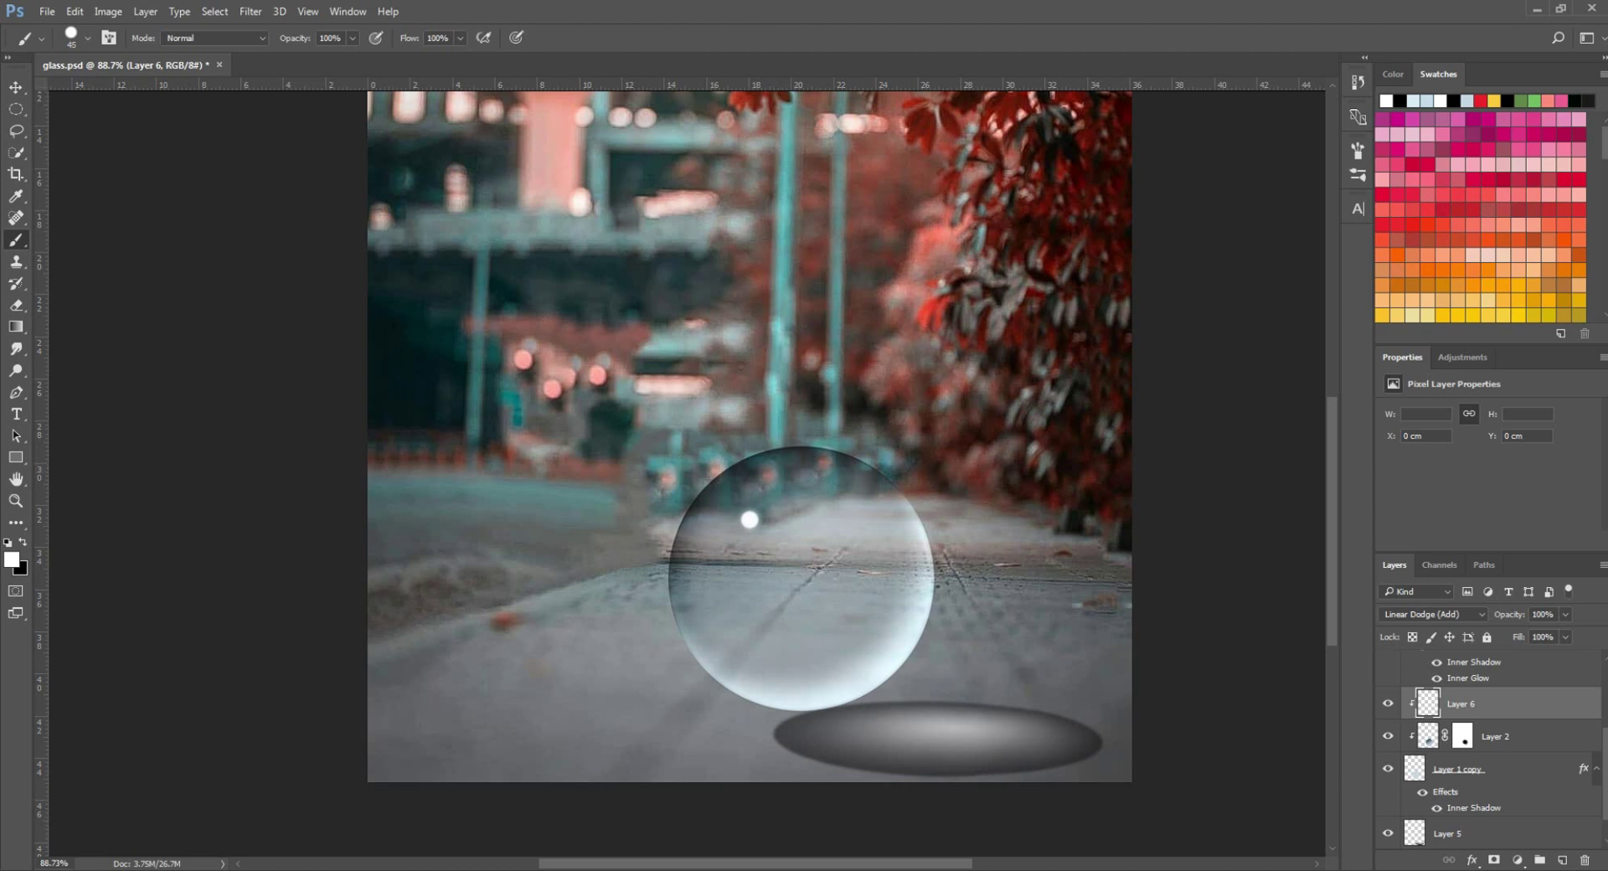
click(87, 39)
click(89, 164)
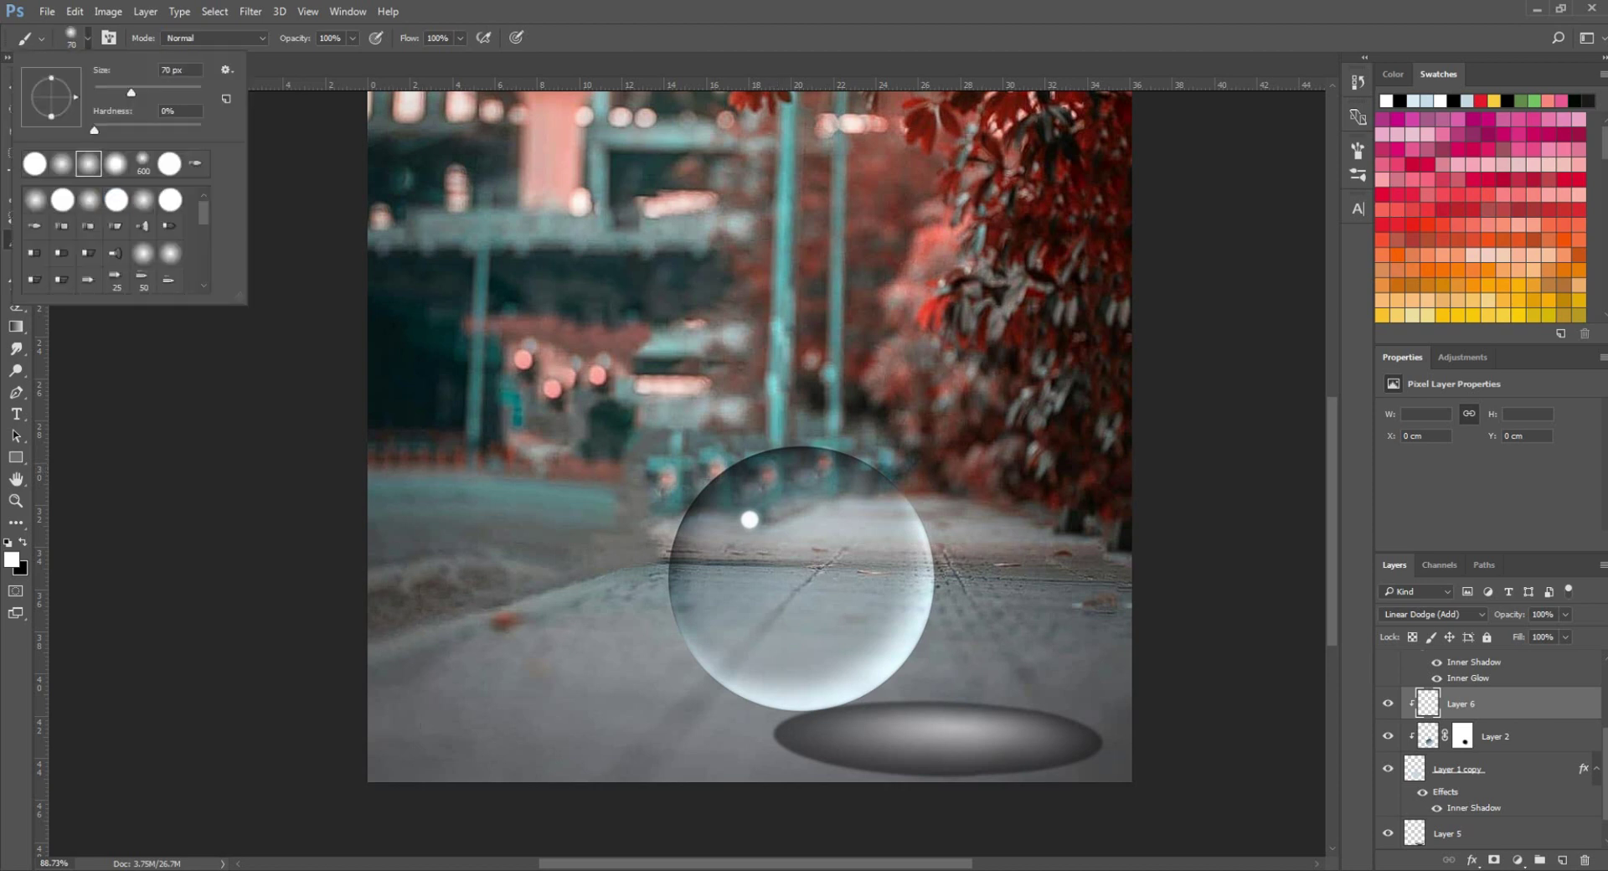
double_click(89, 200)
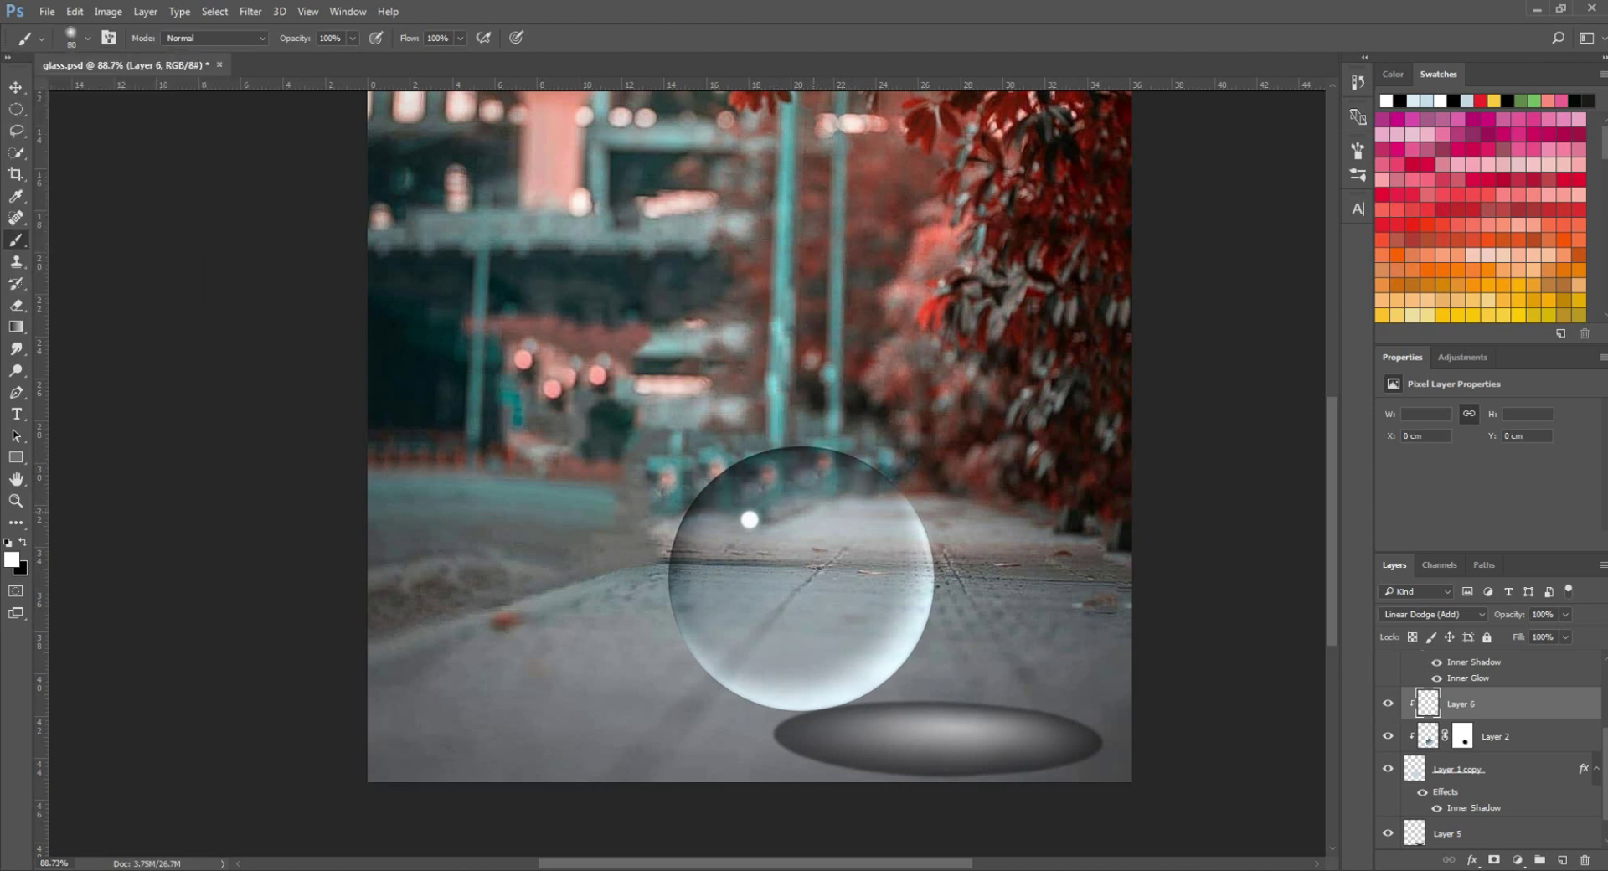
Choose a dark yellowish-brown foreground colour to suit the glow of the sun in the photo
scroll(545, 282, up, 4)
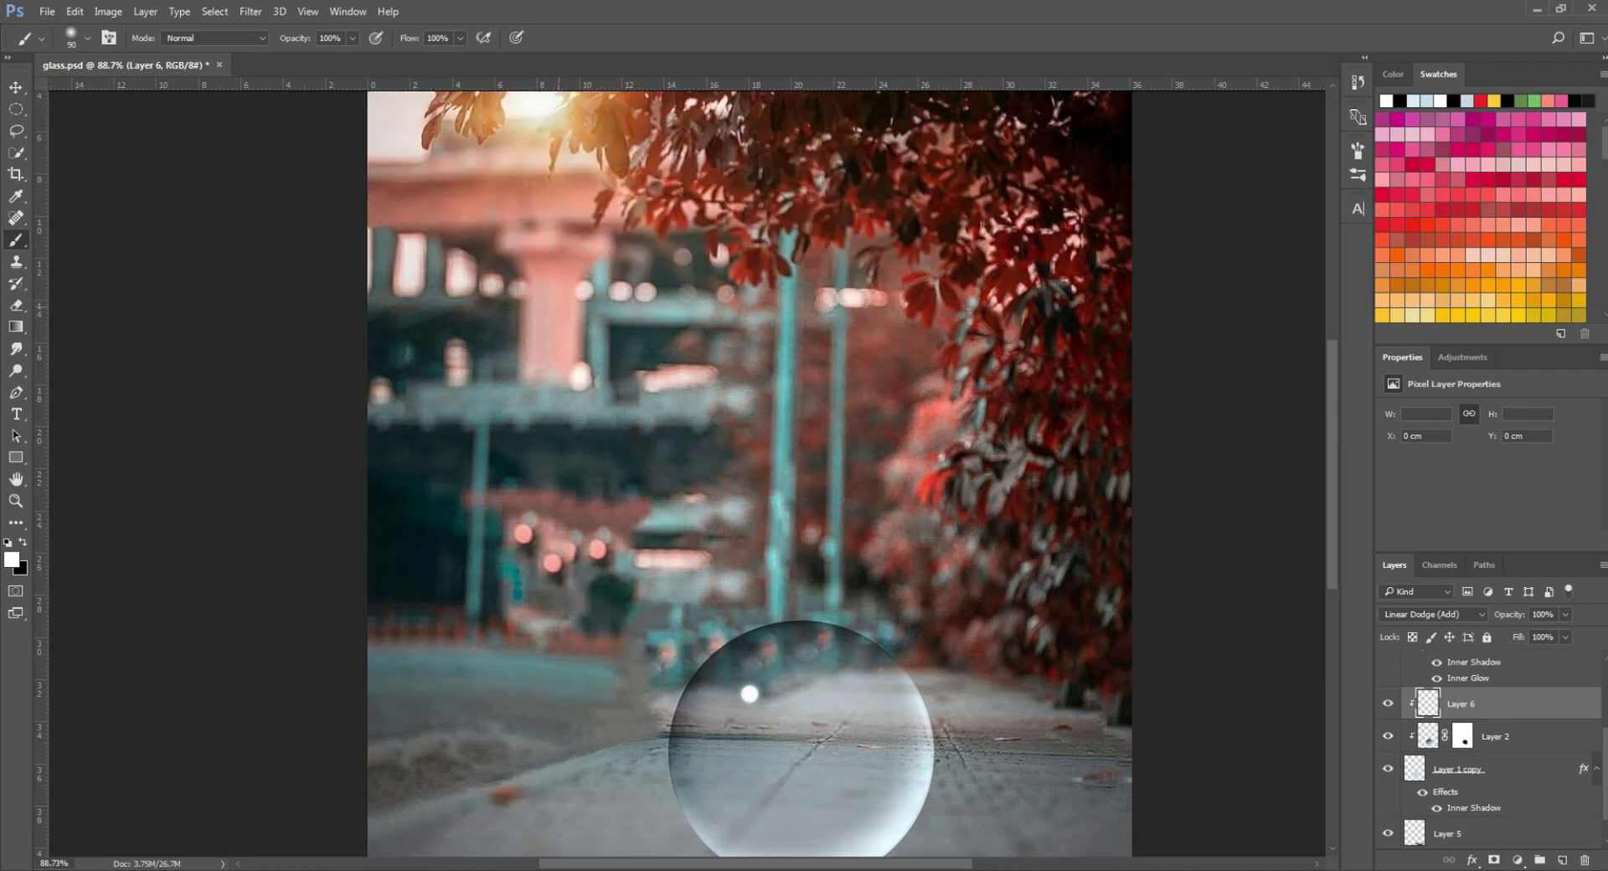
alt+click(537, 154)
click(12, 560)
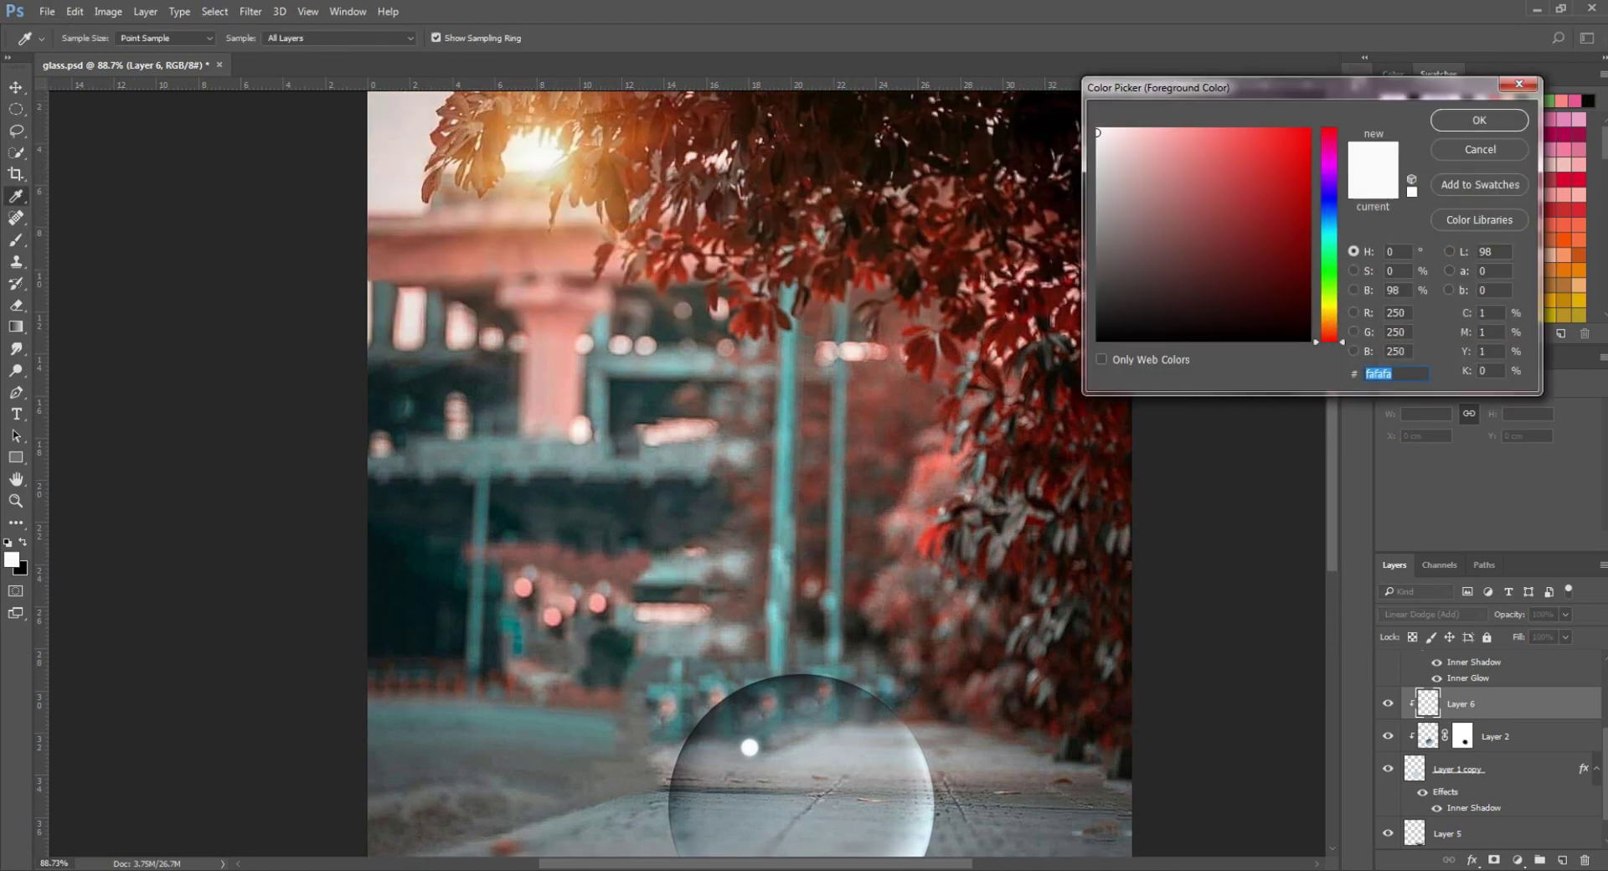
click(1328, 311)
click(1309, 293)
click(1480, 121)
Paint a warm tint along the sphere's upper and side edges on Layer 6, enlarging the soft brush to 150 and 200 px
mouse_move(759, 698)
mouse_down()
mouse_move(772, 690)
mouse_move(685, 683)
mouse_up()
scroll(746, 695, down, 2)
key(bracketright)
key(bracketright)
key(bracketright)
key(bracketright)
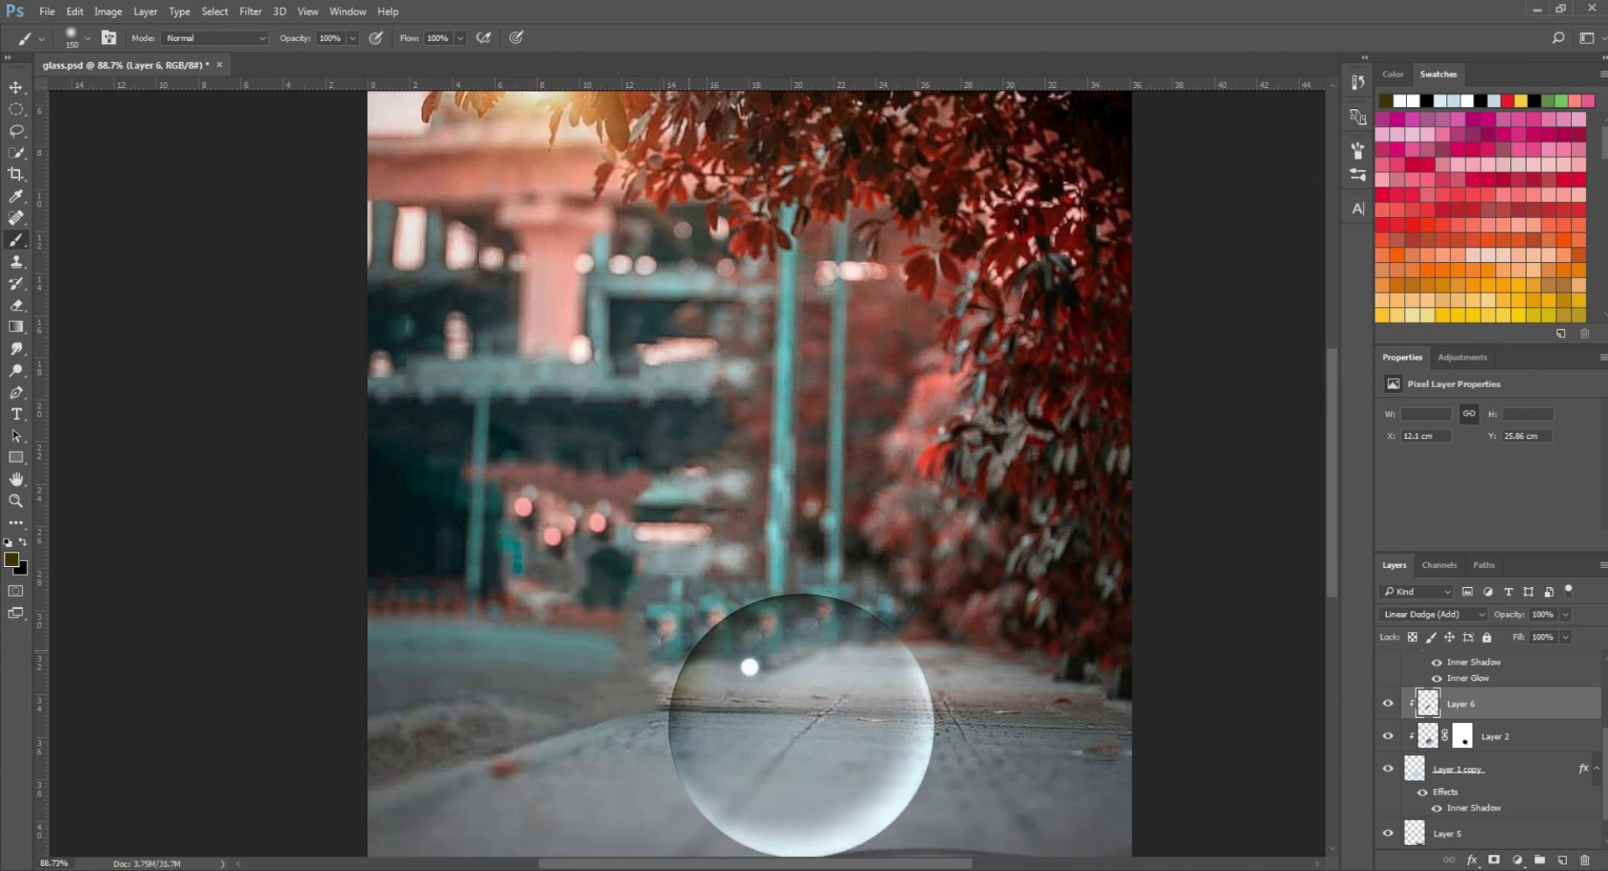
mouse_move(781, 578)
mouse_down()
mouse_move(902, 668)
mouse_move(677, 688)
mouse_move(613, 756)
mouse_up()
key(bracketright)
scroll(821, 652, down, 5)
scroll(822, 652, up, 1)
scroll(612, 756, down, 5)
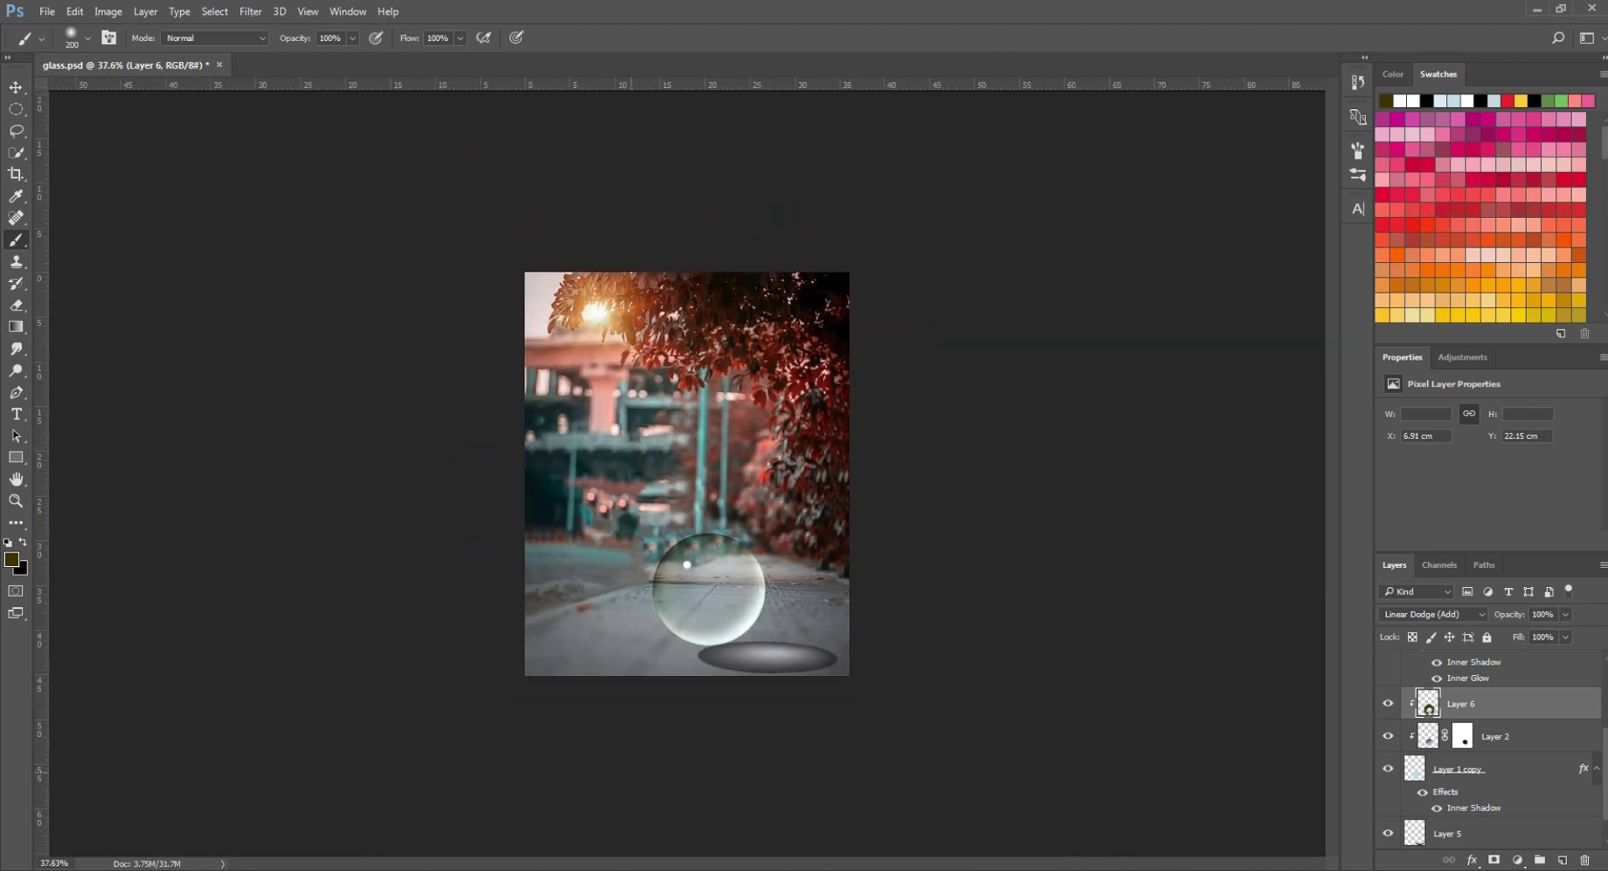
Undo the last brush strokes on Layer 6
scroll(632, 771, up, 3)
key(ctrl+z)
key(ctrl+alt+z)
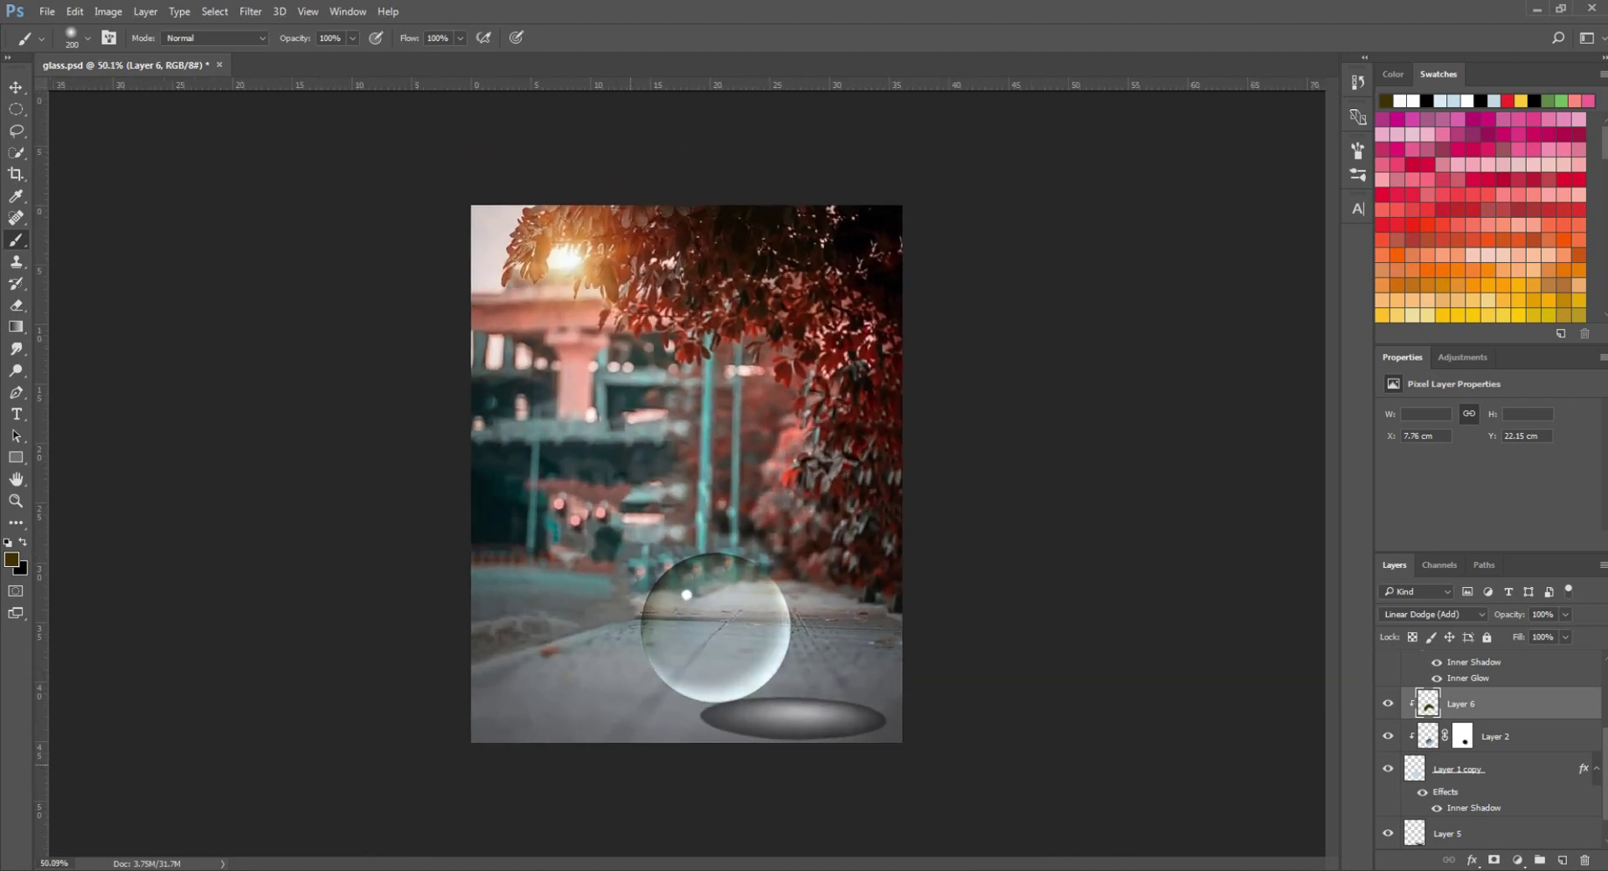
Lower the opacity of the shadow ellipse on Layer 5 to 40%
key(v)
scroll(1488, 753, up, 4)
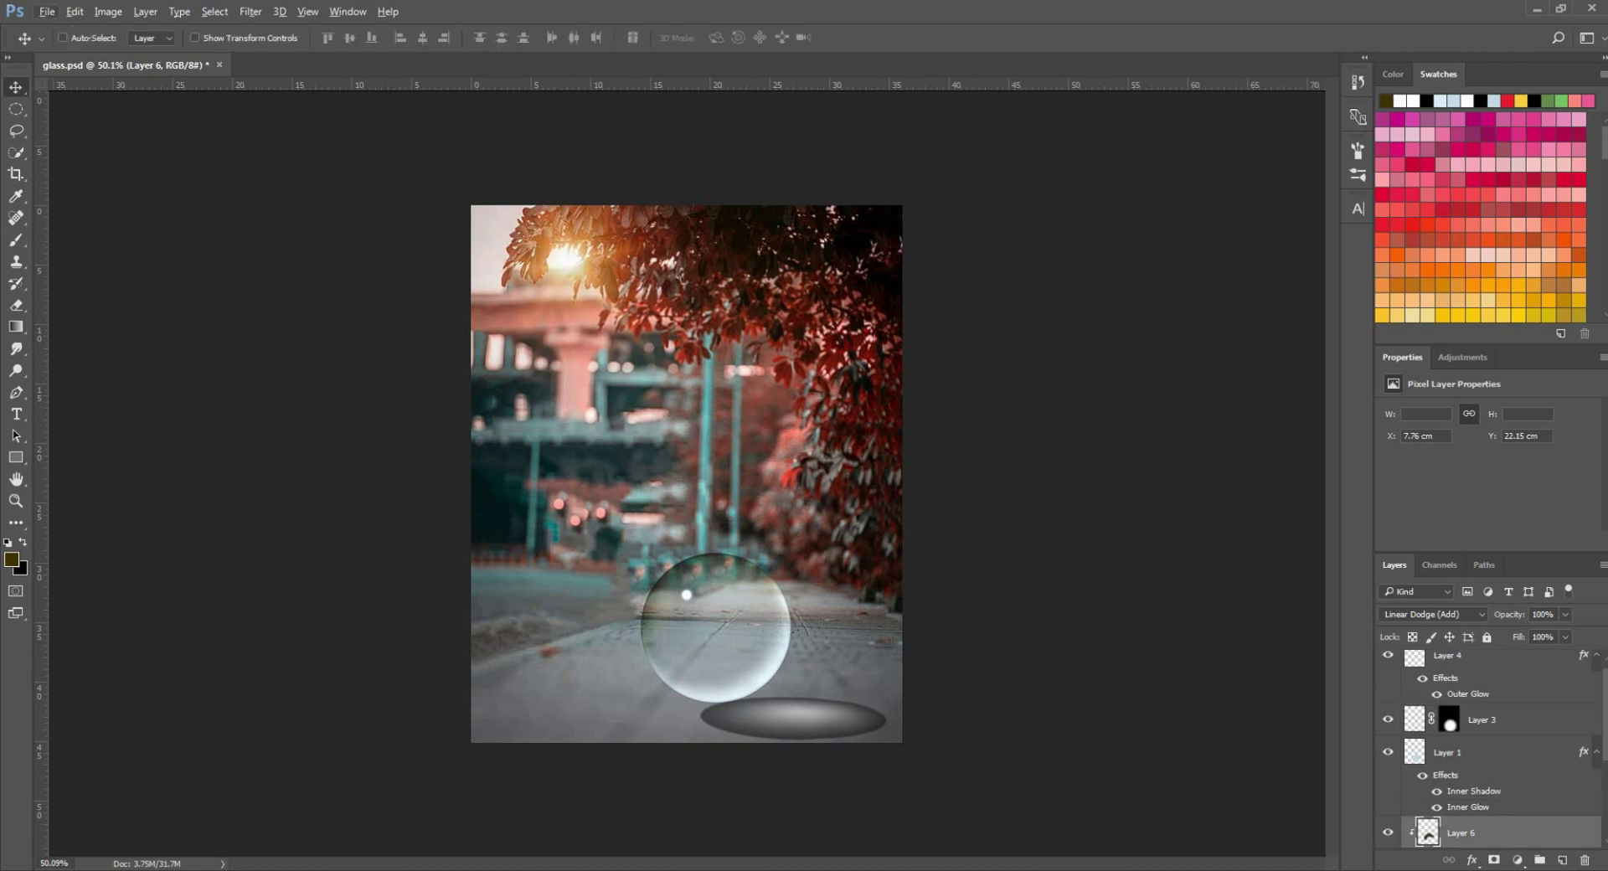
scroll(1487, 754, down, 5)
click(1486, 800)
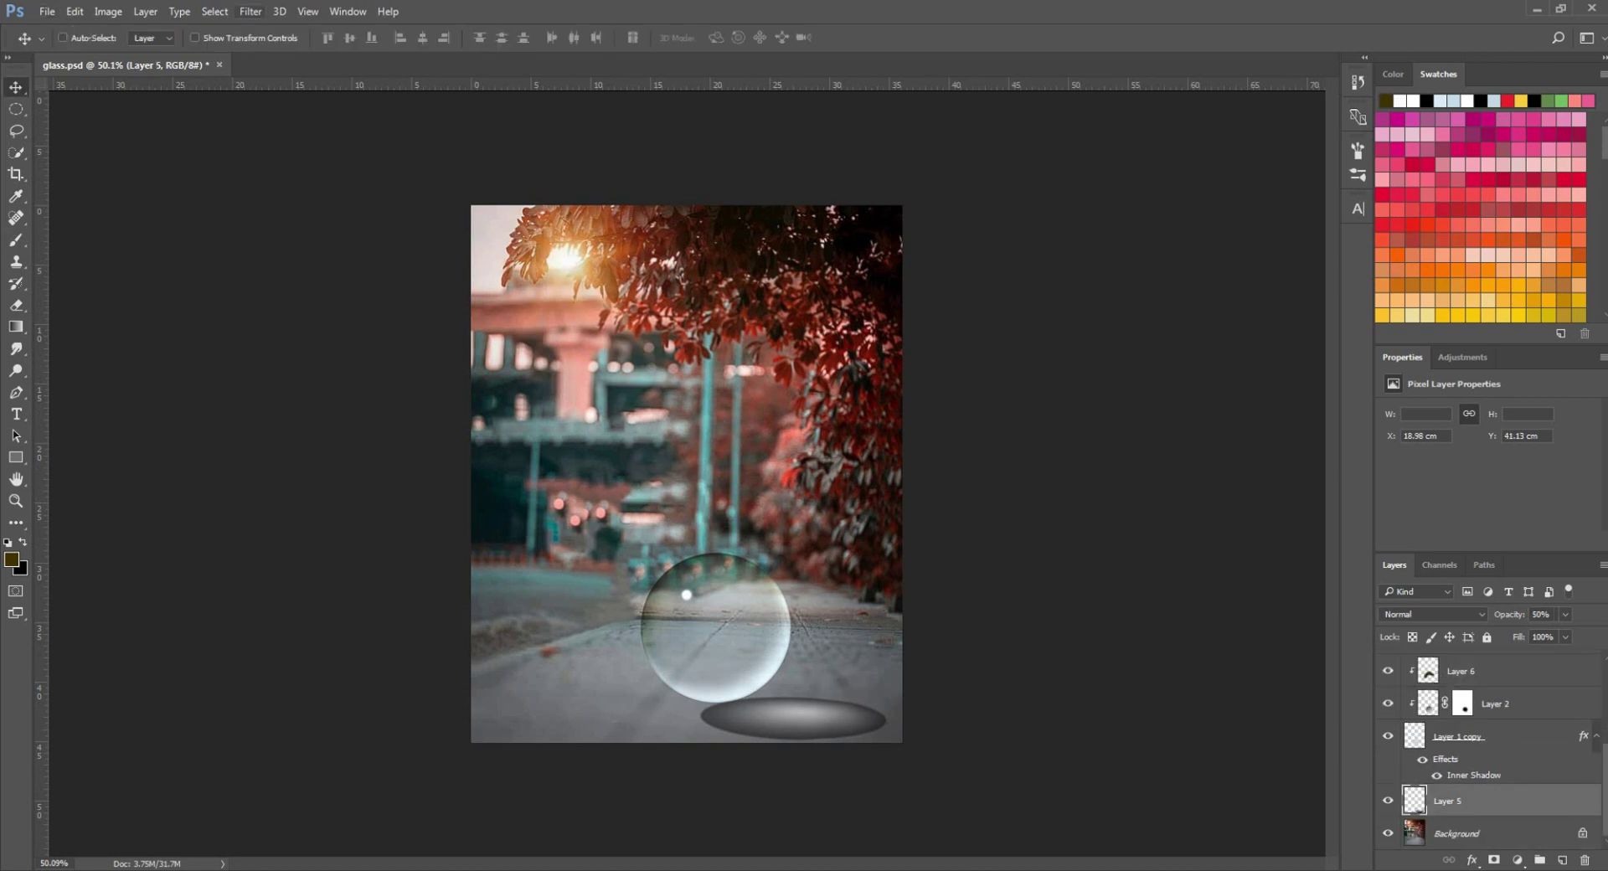
key(4)
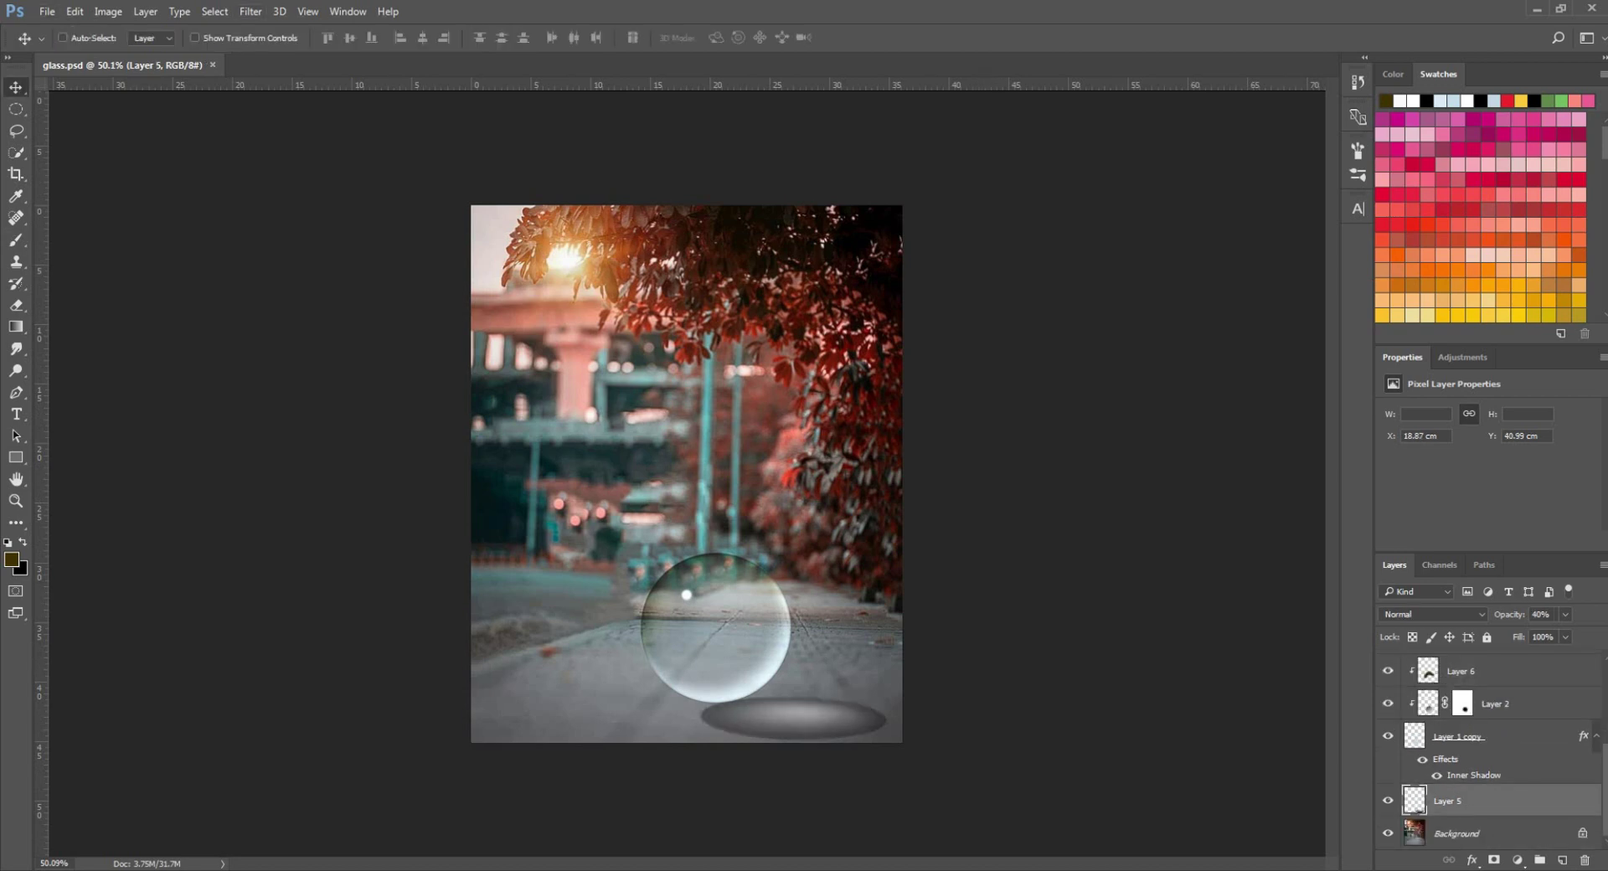
Darken the Background layer with Curves, pulling the shadows down and placing an upper point at input 186, output 181
click(1486, 834)
key(ctrl+m)
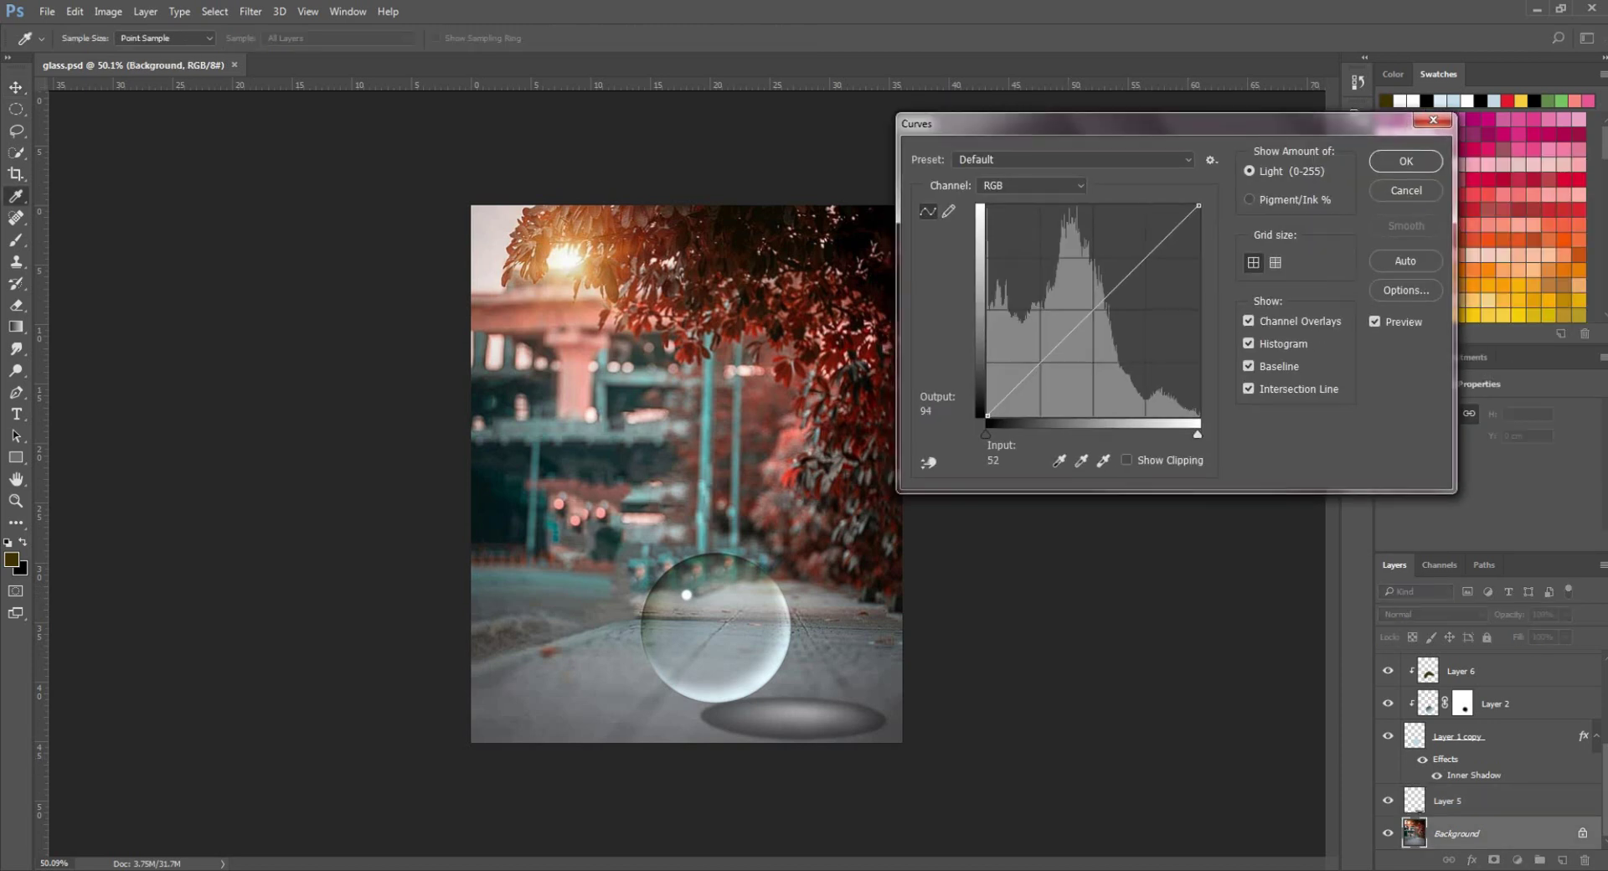
mouse_move(1042, 360)
mouse_down()
mouse_move(1054, 381)
mouse_move(1054, 366)
mouse_up()
drag(1142, 270, 1141, 266)
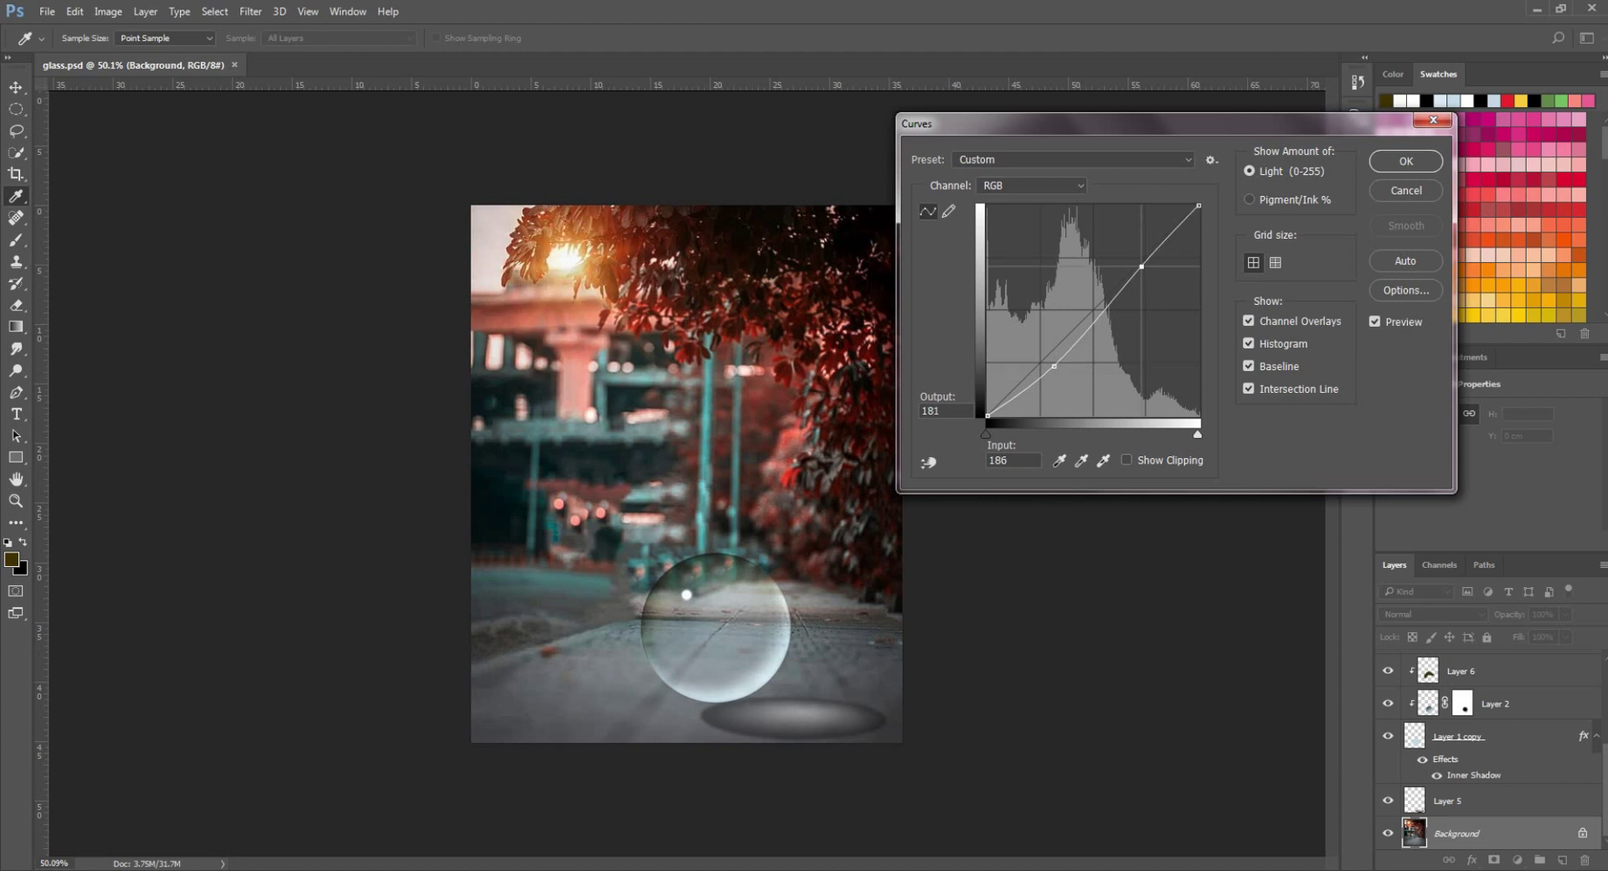
click(1406, 161)
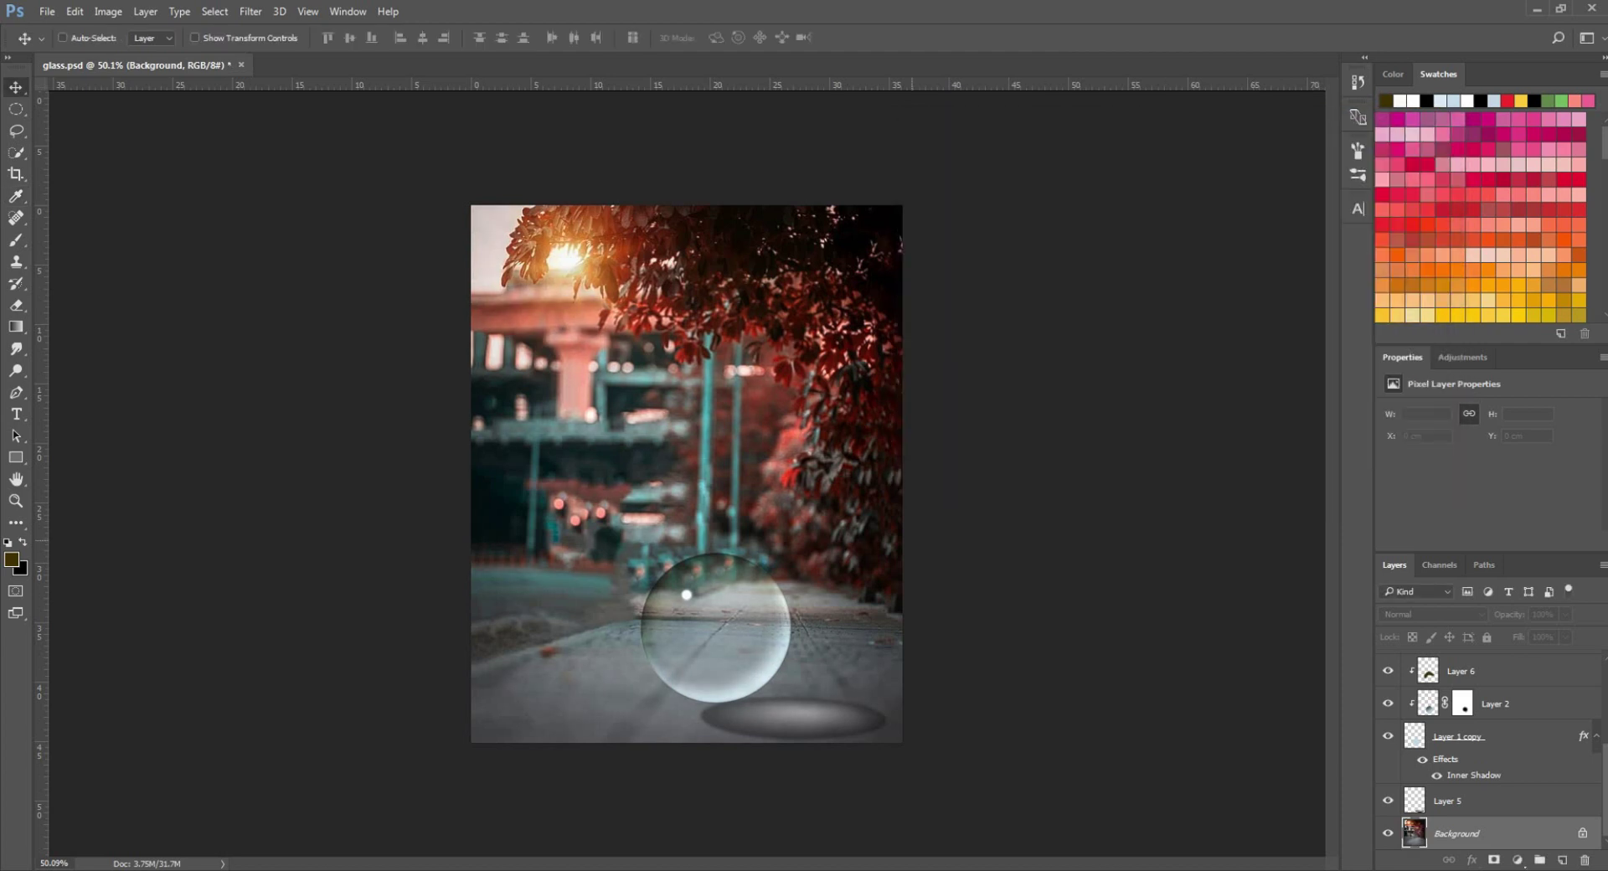
scroll(732, 641, down, 6)
scroll(732, 642, up, 7)
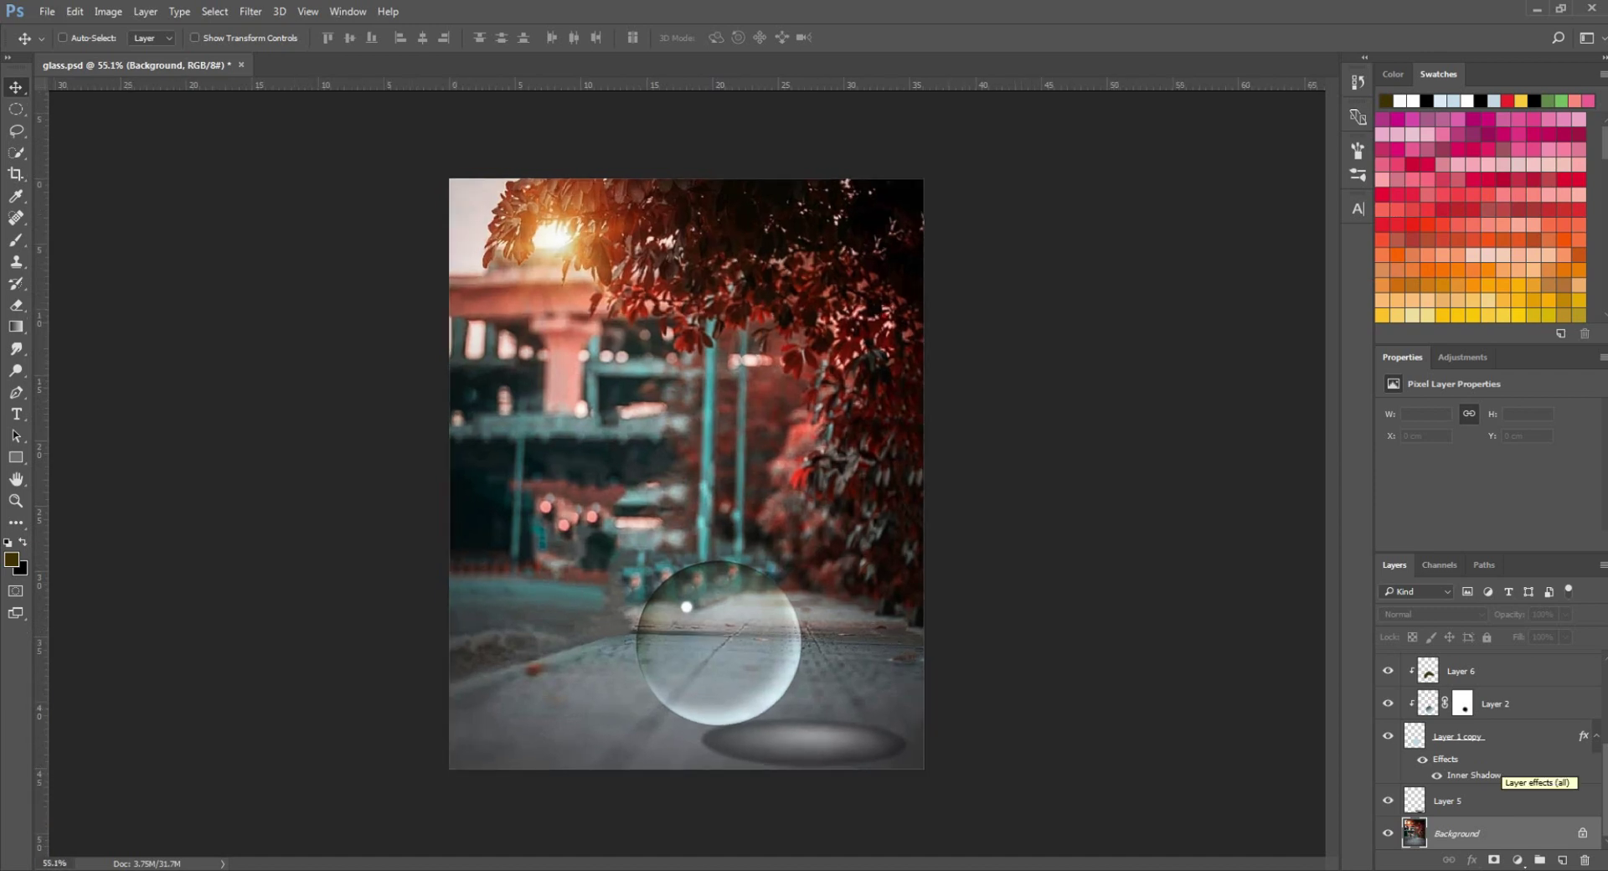
Add a new layer above Layer 4 and fill it with the merged composition using Apply Image
scroll(1498, 758, up, 5)
click(1491, 667)
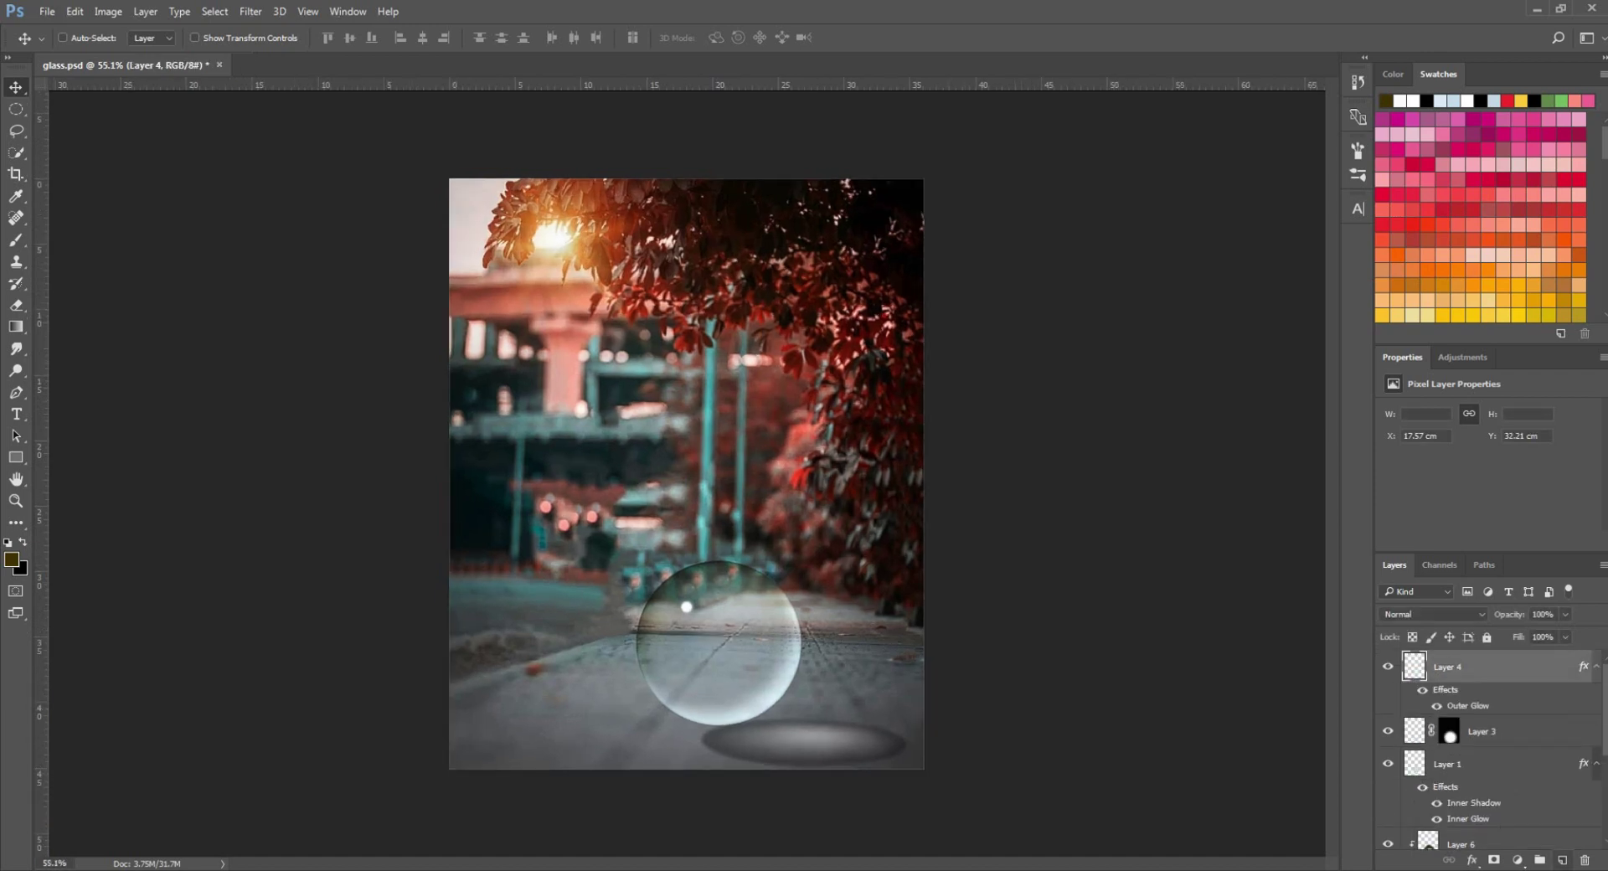
click(1562, 859)
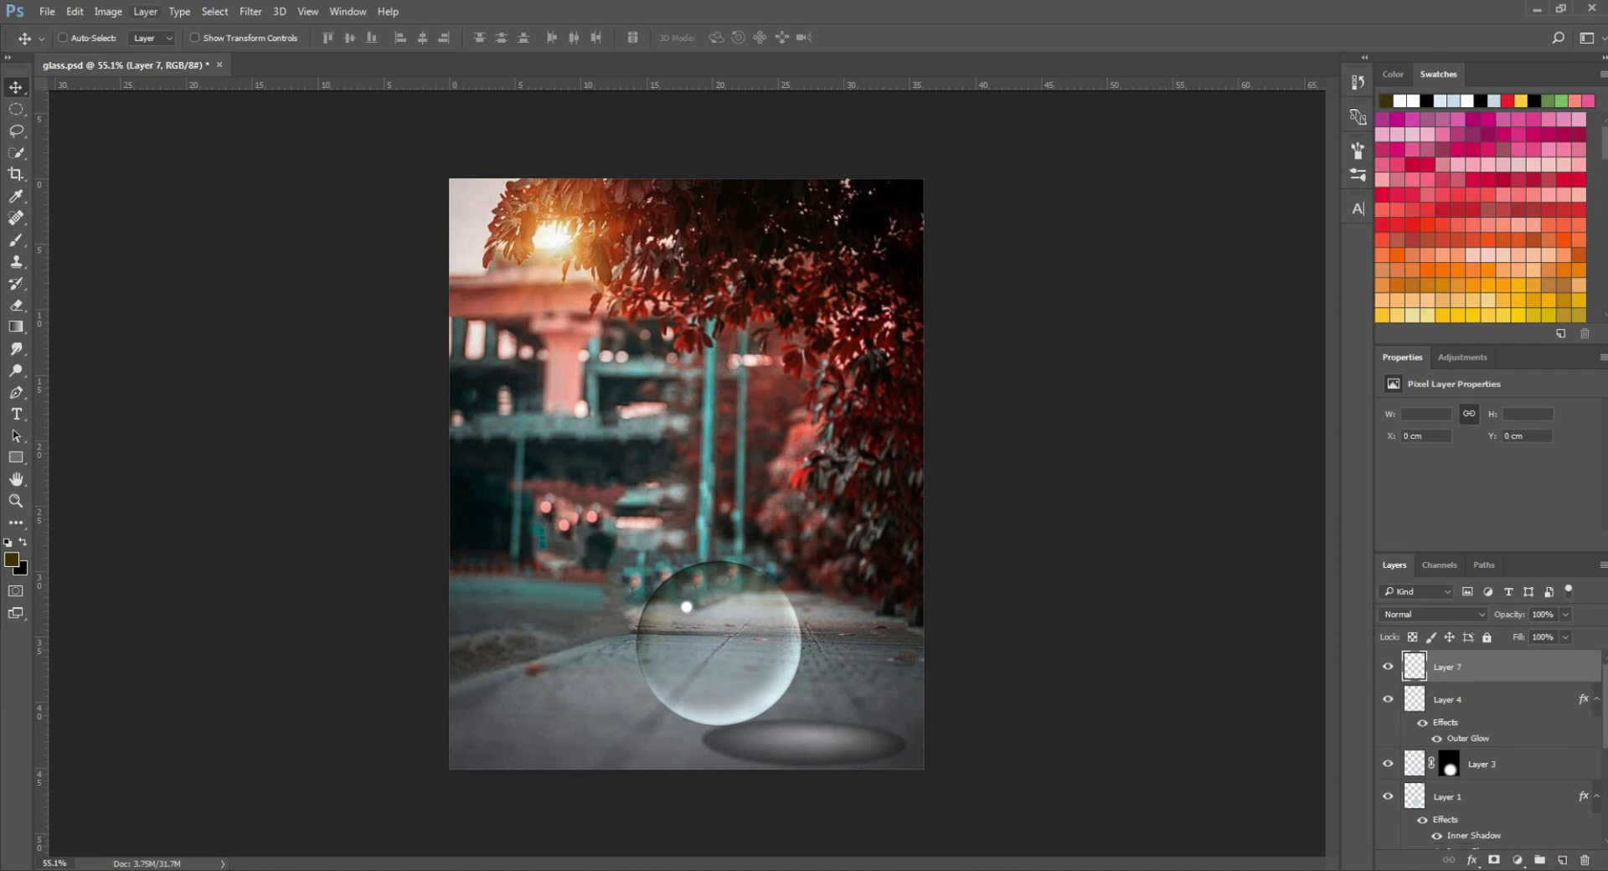
click(108, 11)
click(134, 252)
key(Return)
Darken the edges of Layer 7 with a custom Lens Correction vignette of amount -100 and midpoint +37
click(251, 12)
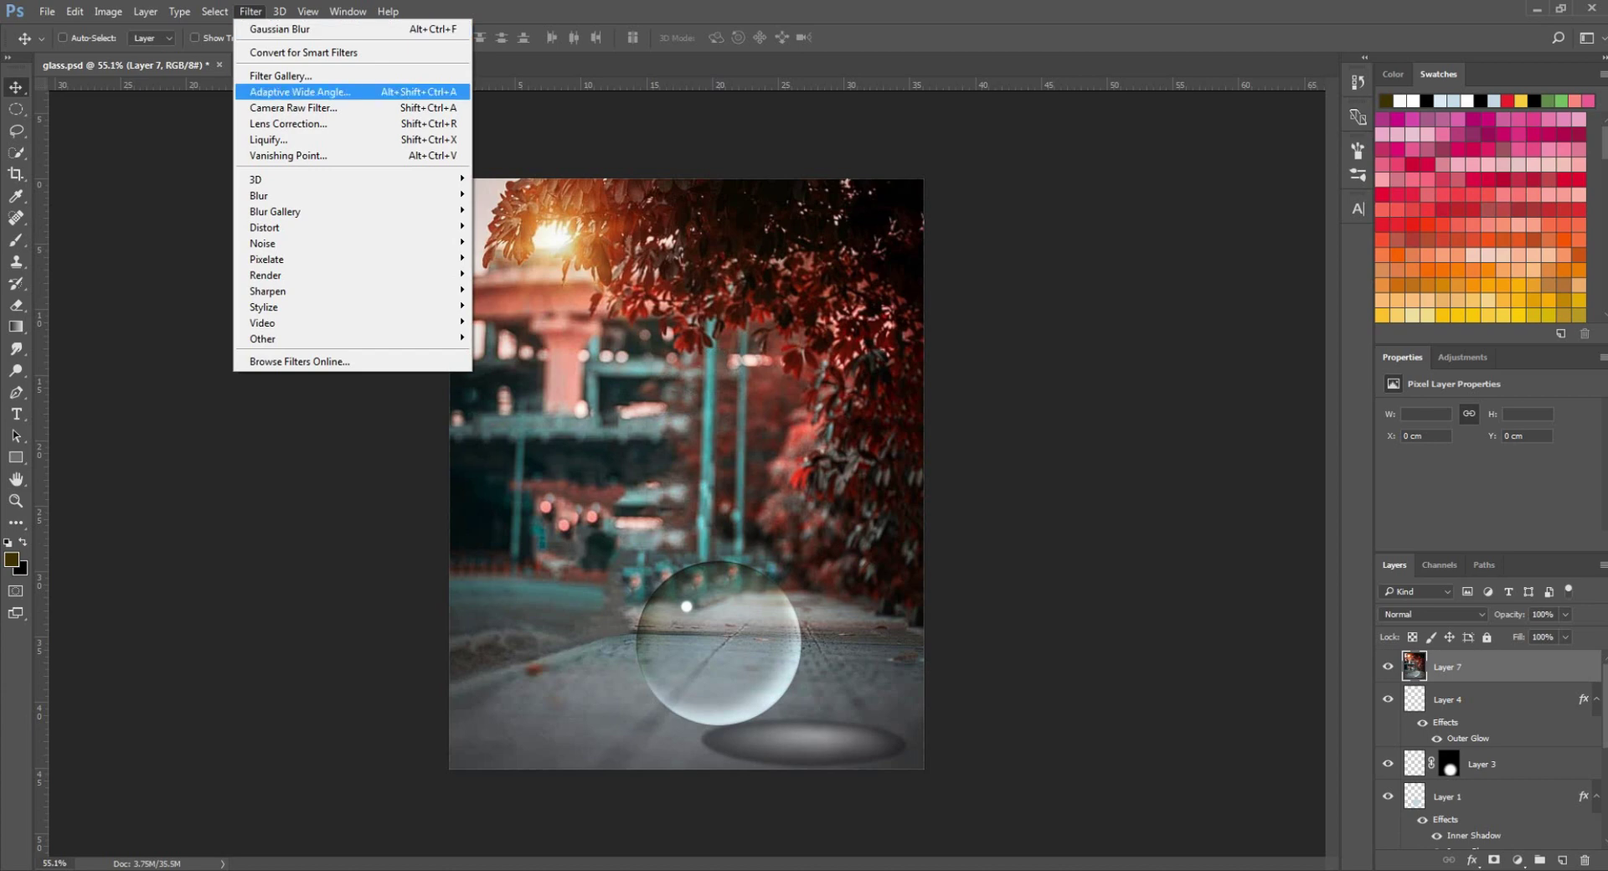
click(288, 124)
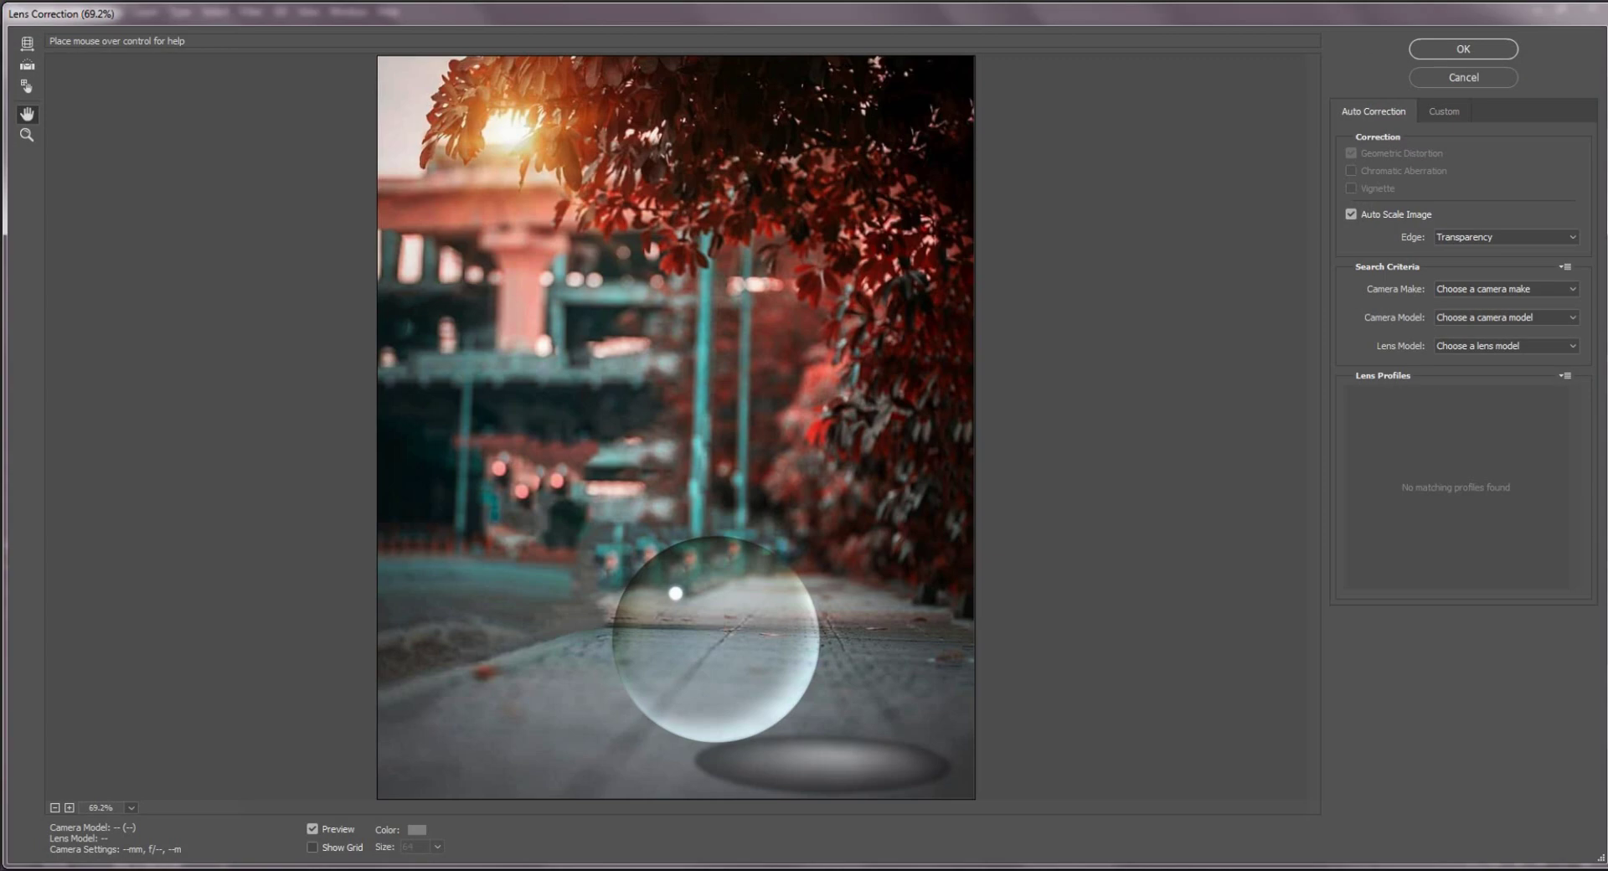
click(1444, 111)
drag(1464, 371, 1358, 371)
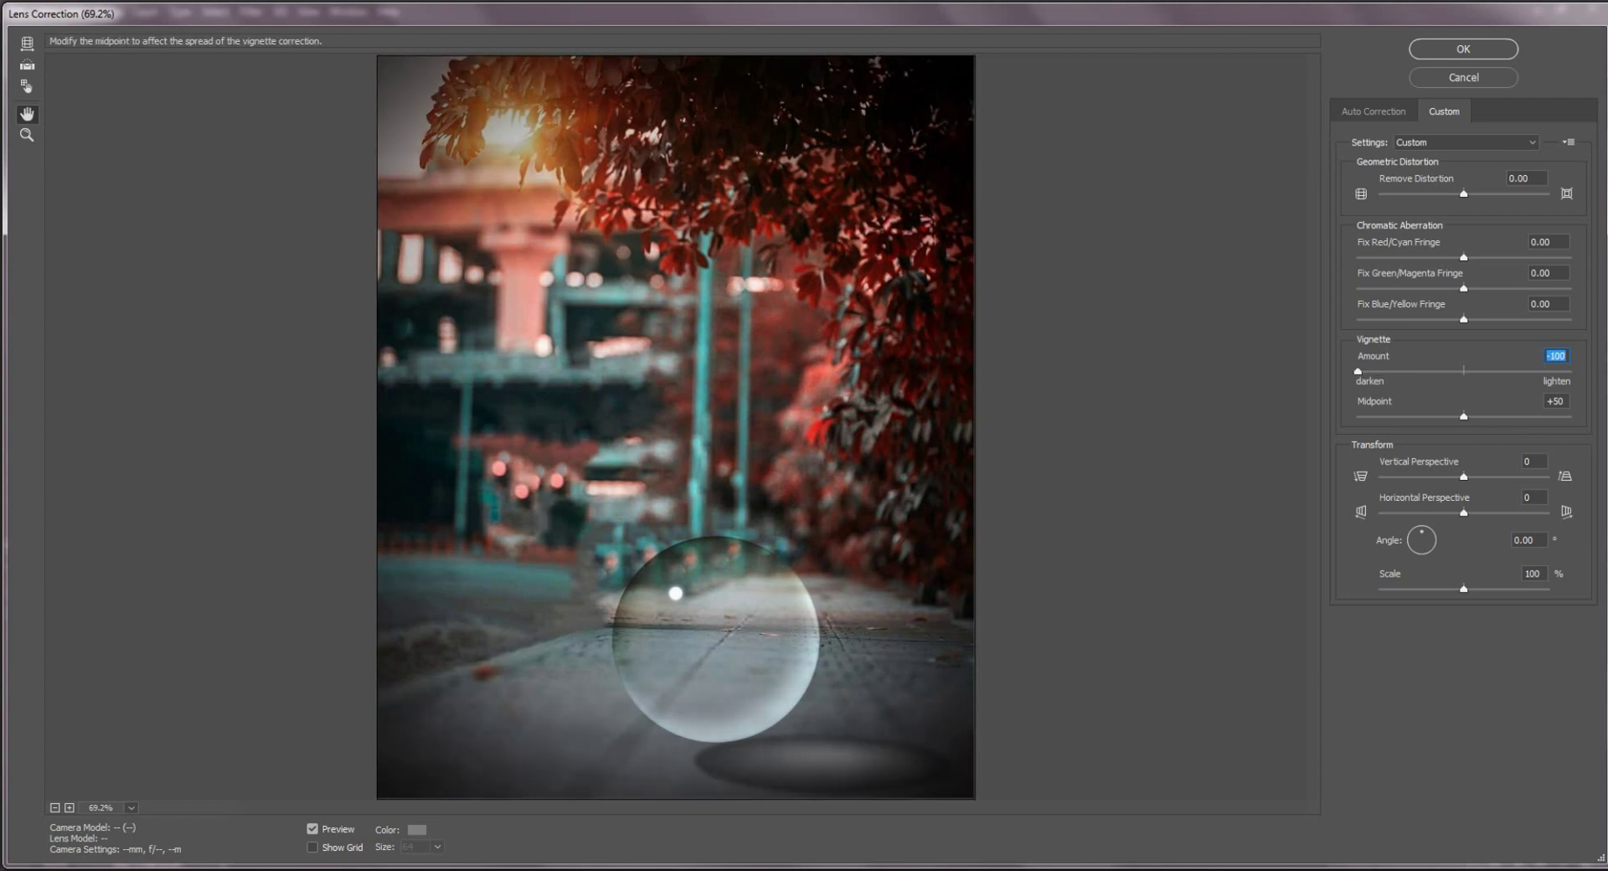
drag(1463, 416, 1424, 416)
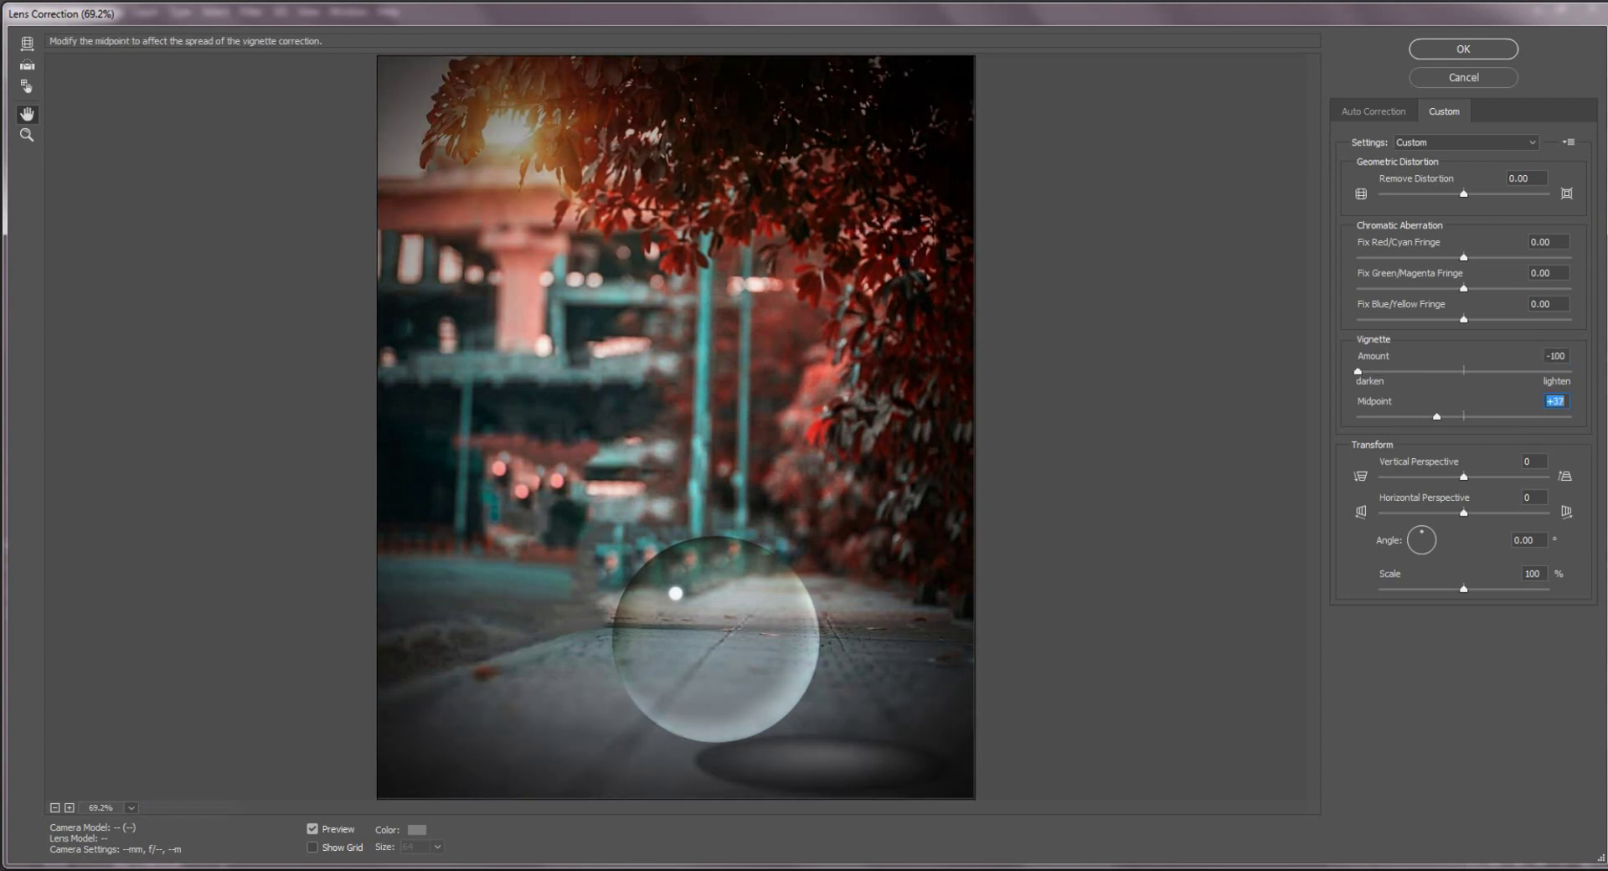
key(Return)
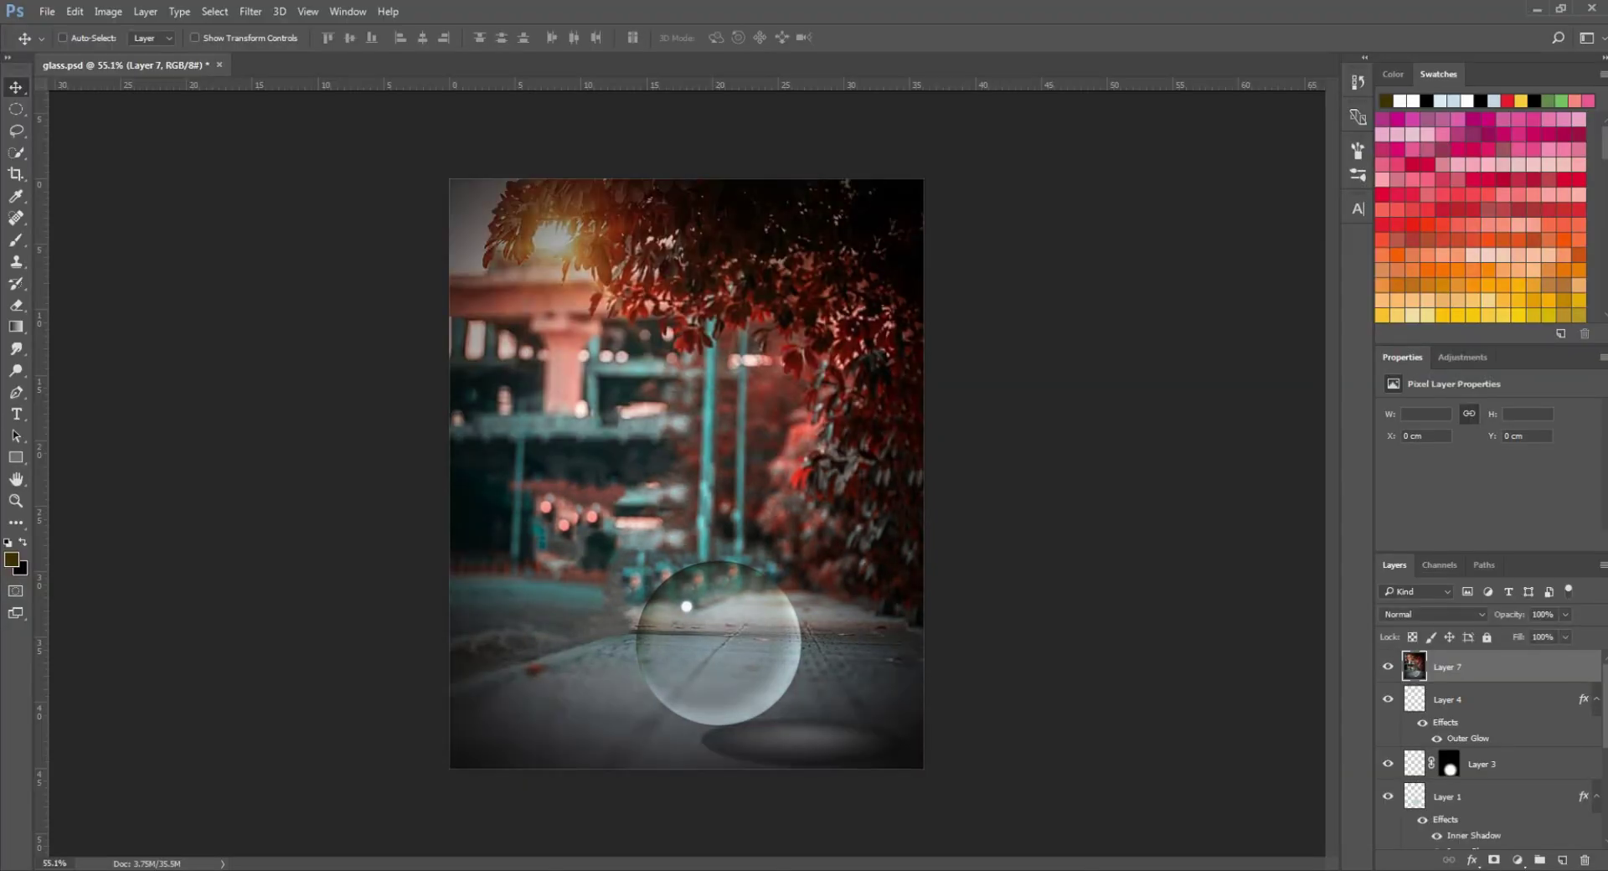
Open the Camera Raw filter on Layer 7 and set Temperature +6, Tint +16, Exposure +0.15, Contrast +8, Highlights +23 and Shadows -10
click(250, 11)
click(343, 108)
drag(1169, 263, 1193, 292)
drag(1169, 344, 1191, 396)
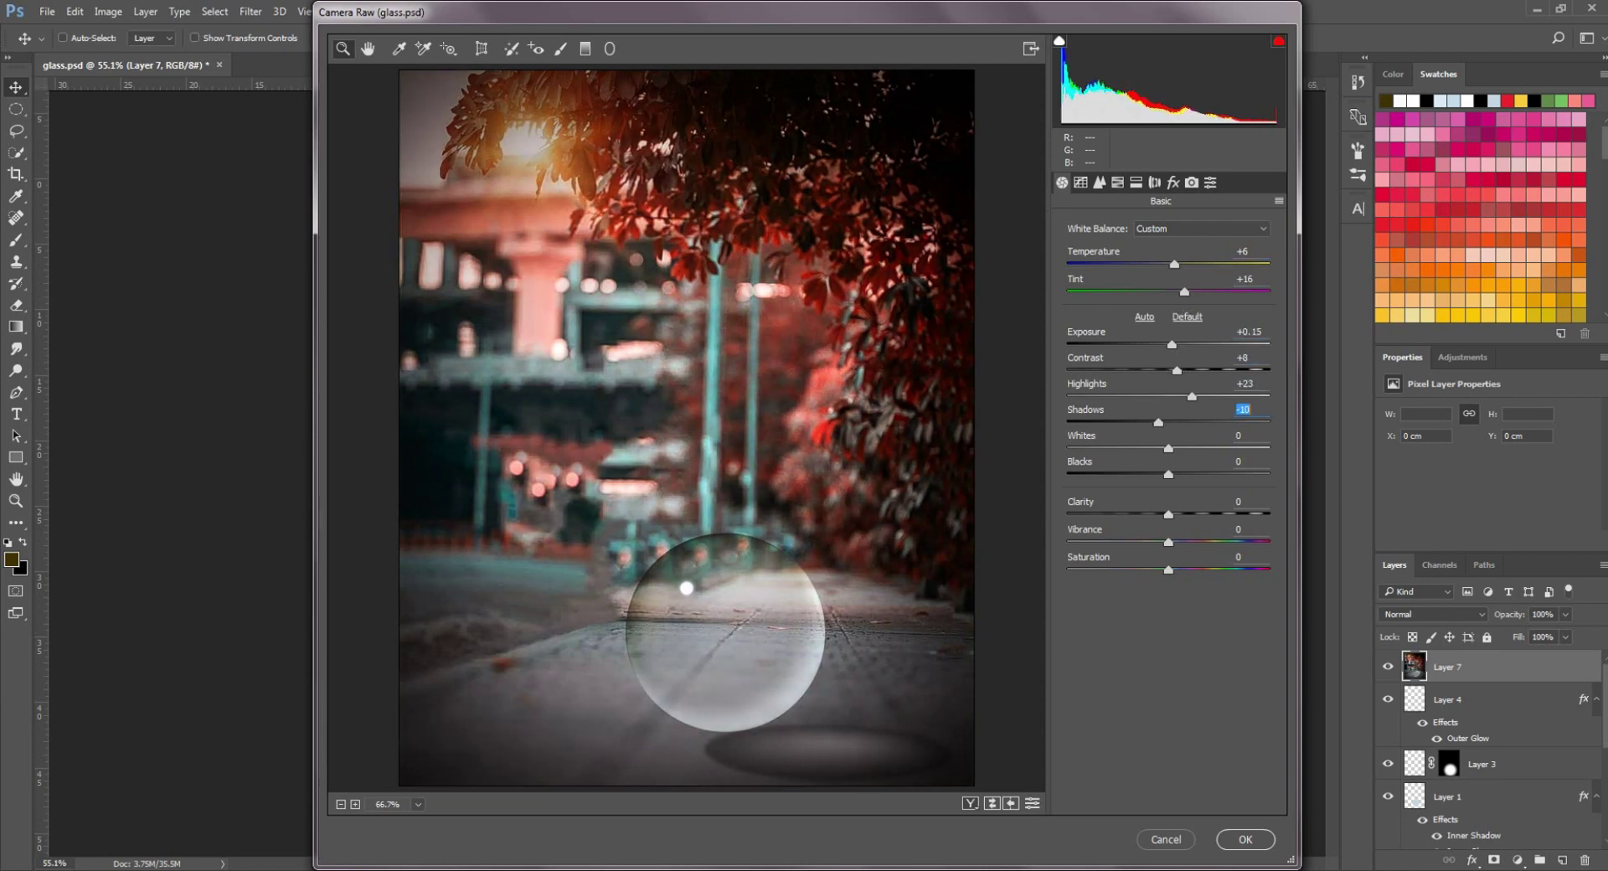
Set Whites to +8, Blacks to -10 and Clarity to +13, and apply the Camera Raw filter to Layer 7
drag(1172, 448, 1177, 448)
drag(1168, 474, 1159, 474)
drag(1168, 514, 1179, 514)
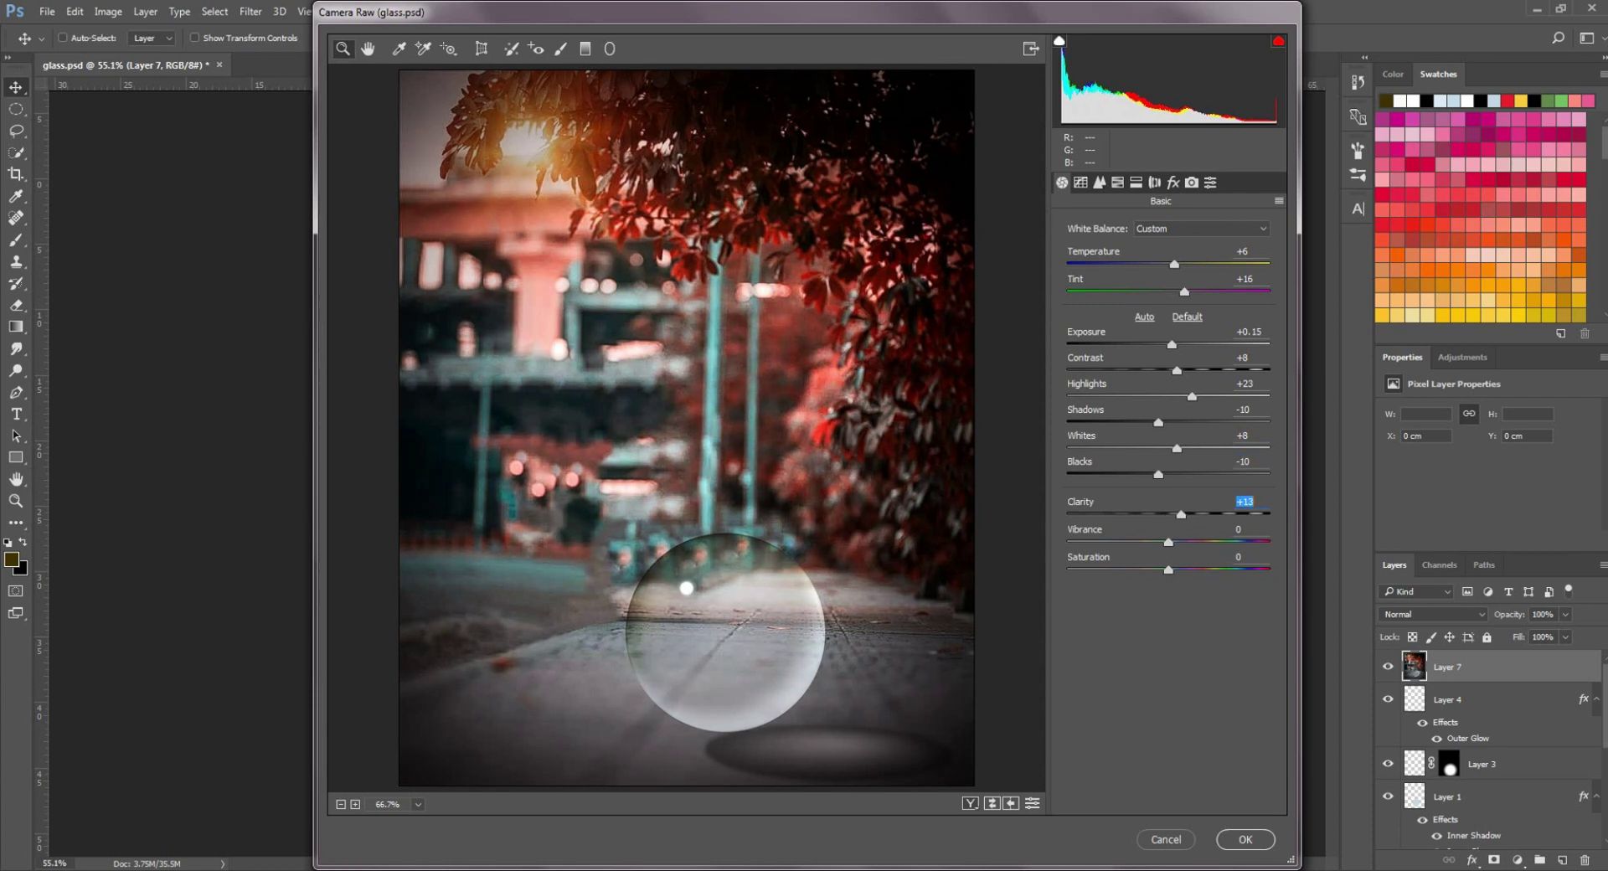
click(1246, 839)
scroll(746, 726, down, 5)
scroll(747, 726, up, 9)
scroll(746, 726, down, 3)
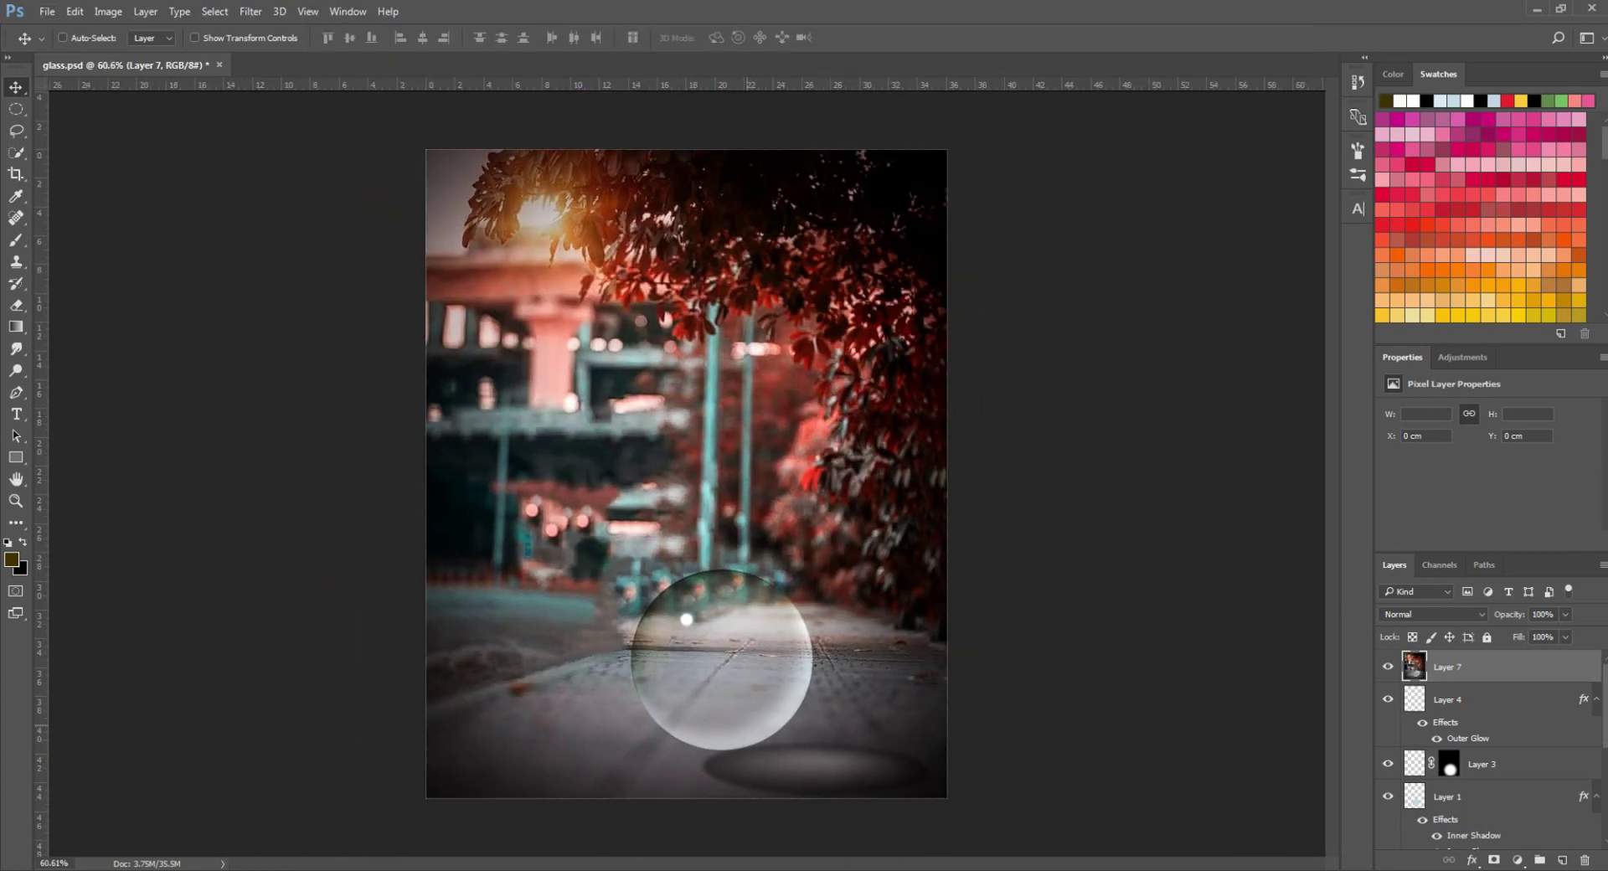